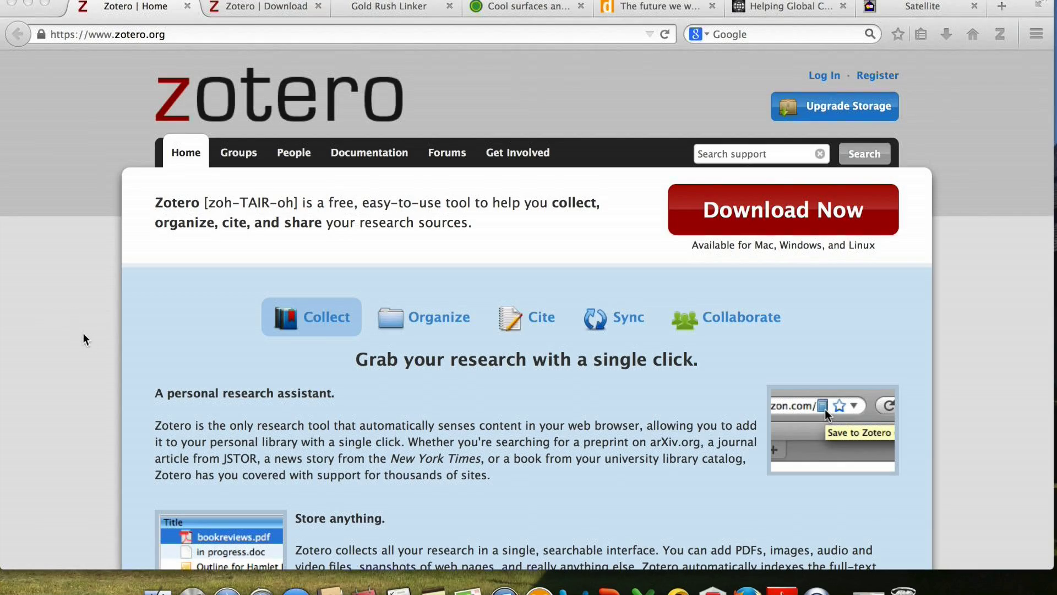
- Look through the Zotero home page from the feature overview down to the footer links
scroll(93, 341, "down", 5)
scroll(93, 341, "down", 5)
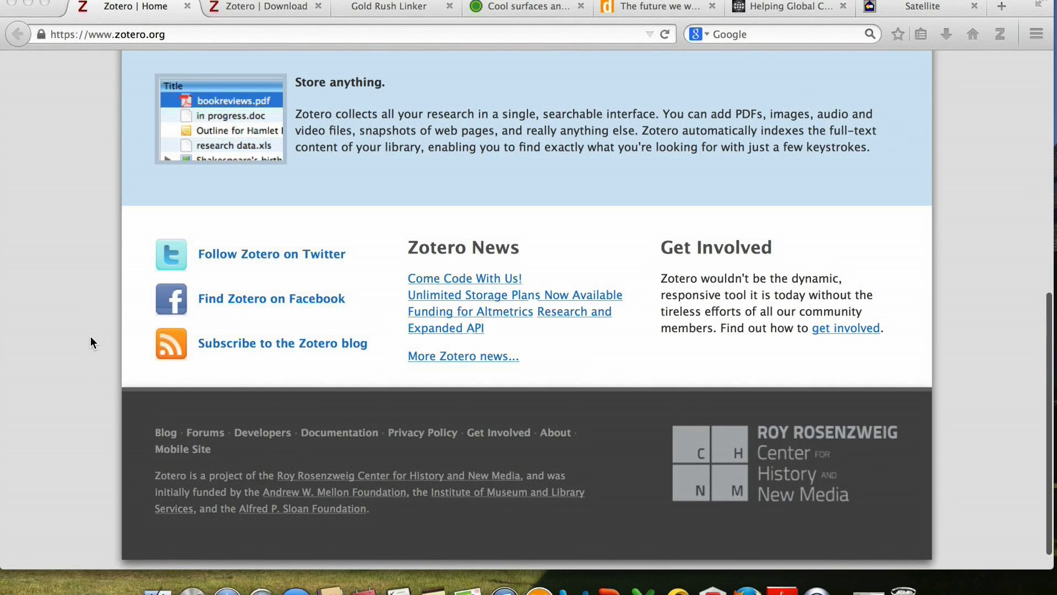
scroll(91, 342, "up", 7)
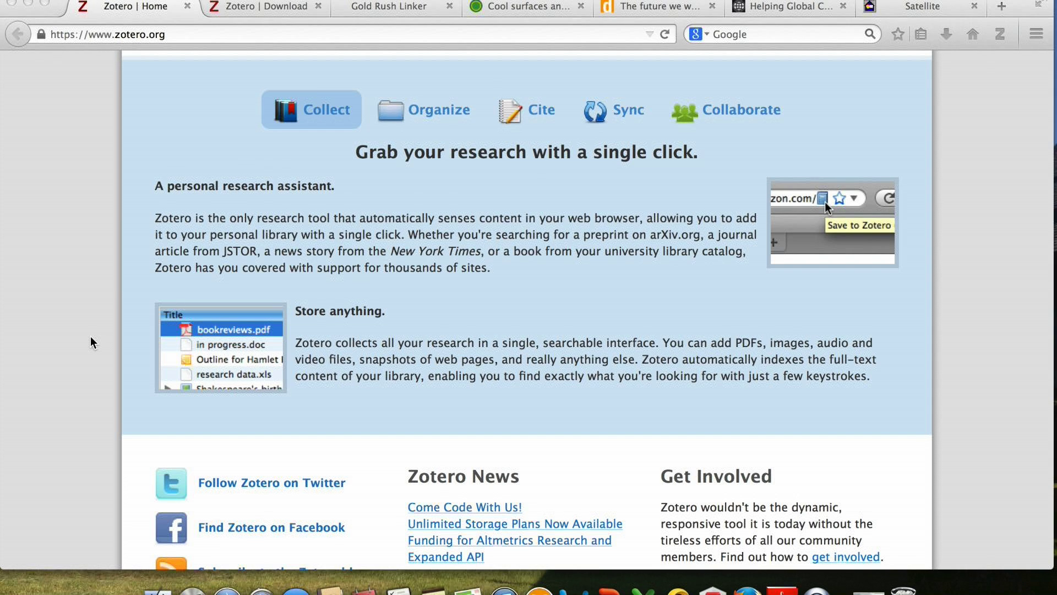
scroll(93, 342, "up", 4)
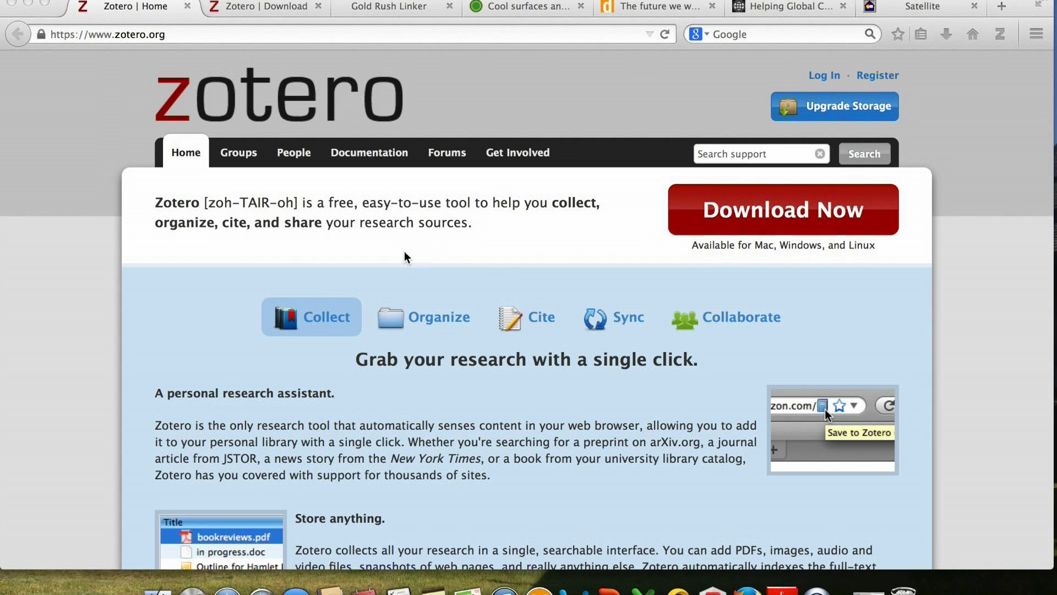
- View the Zotero download page and take a brief look at the library in the Zotero Standalone app
left_click(277, 10)
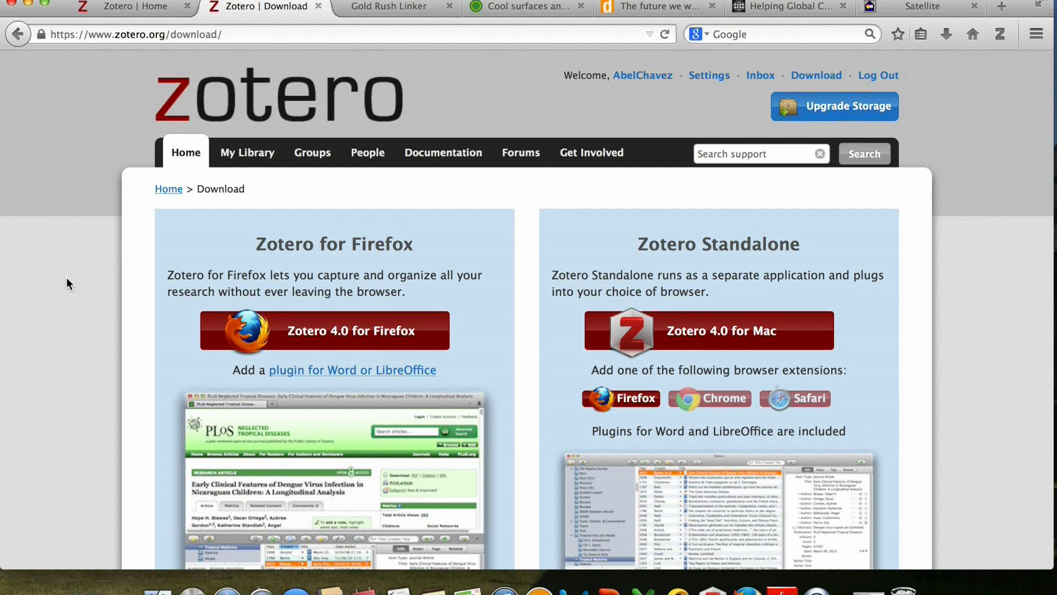
scroll(66, 277, "down", 1)
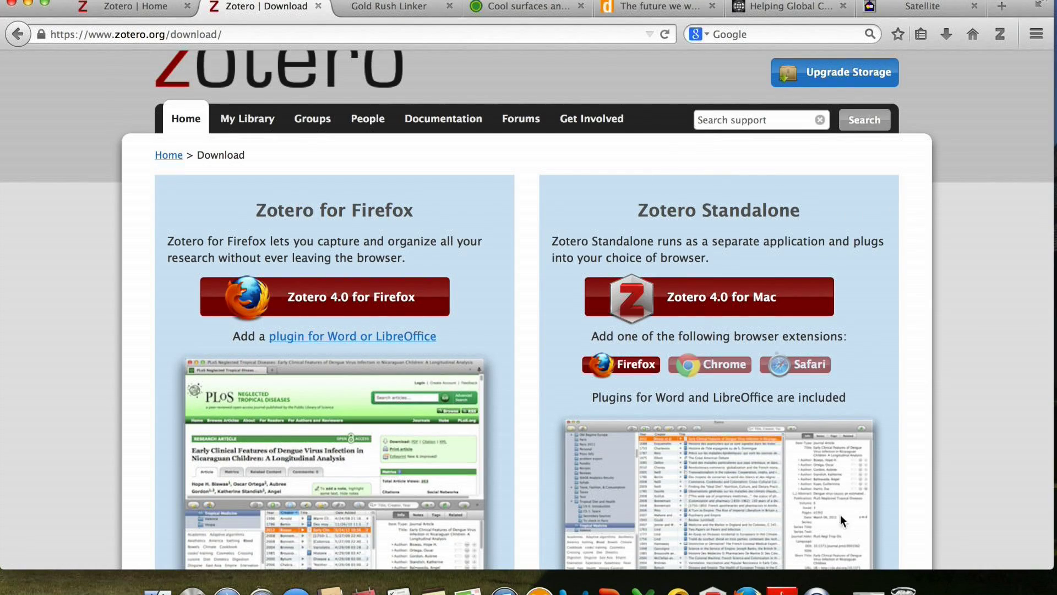
left_click(868, 589)
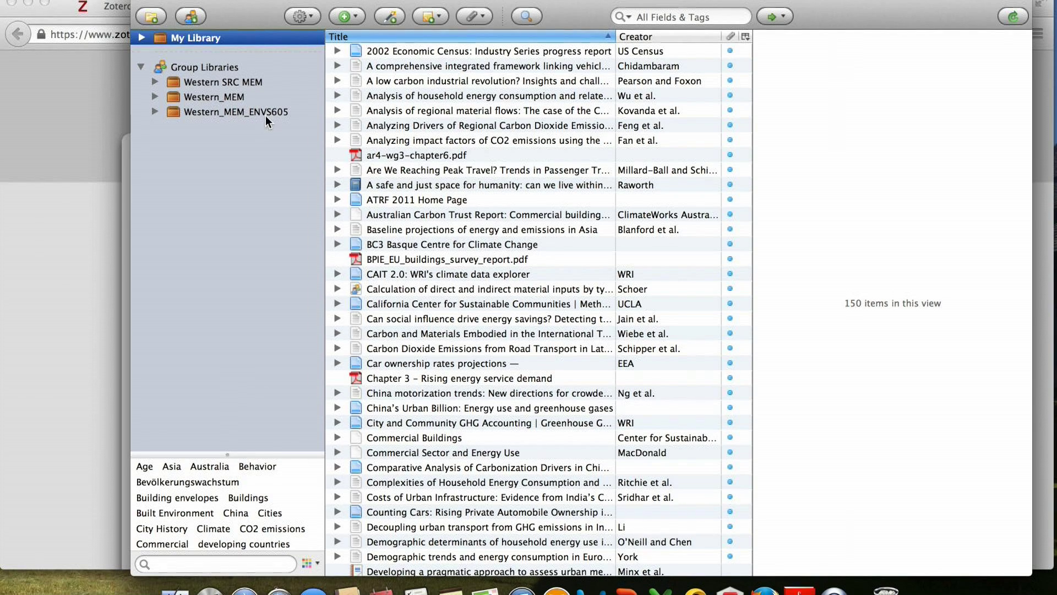
left_click(163, 2)
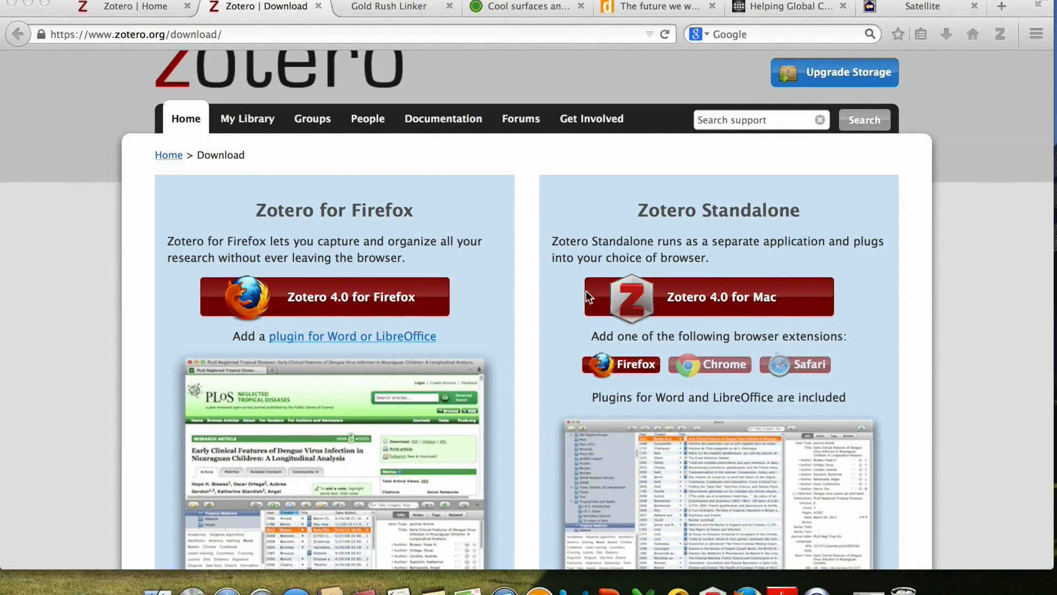
- Examine the download page's Firefox and Standalone versions and its client, connector and plugin links
scroll(540, 309, "down", 2)
scroll(540, 315, "down", 1)
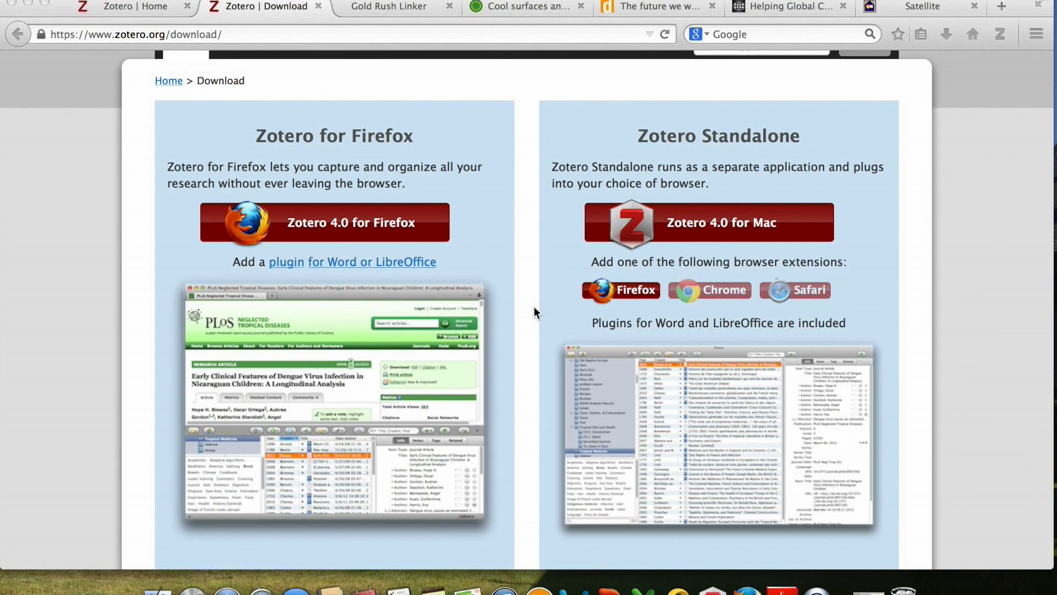
scroll(532, 313, "down", 4)
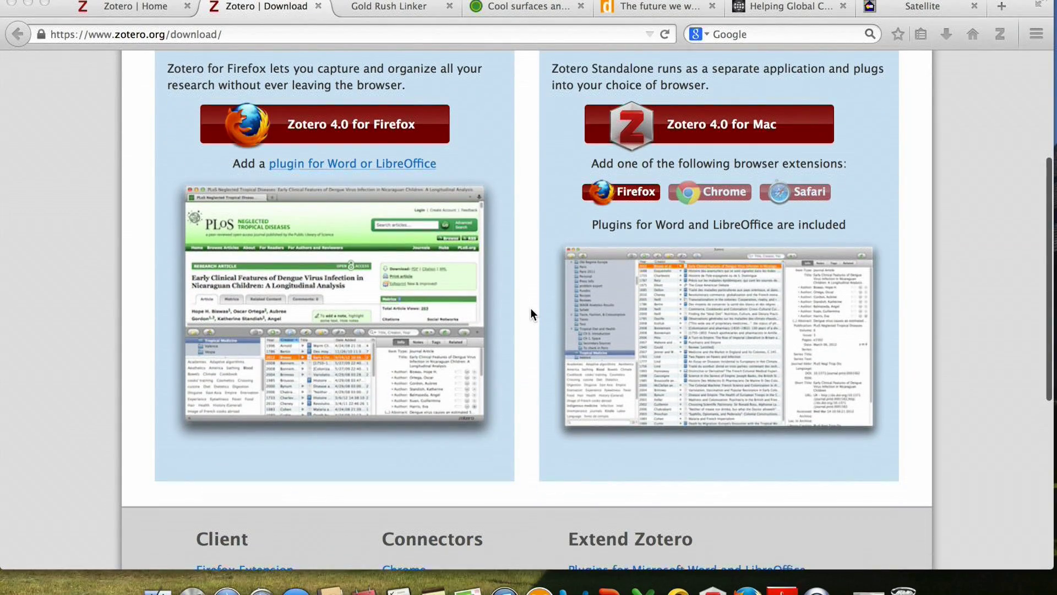
scroll(531, 313, "down", 7)
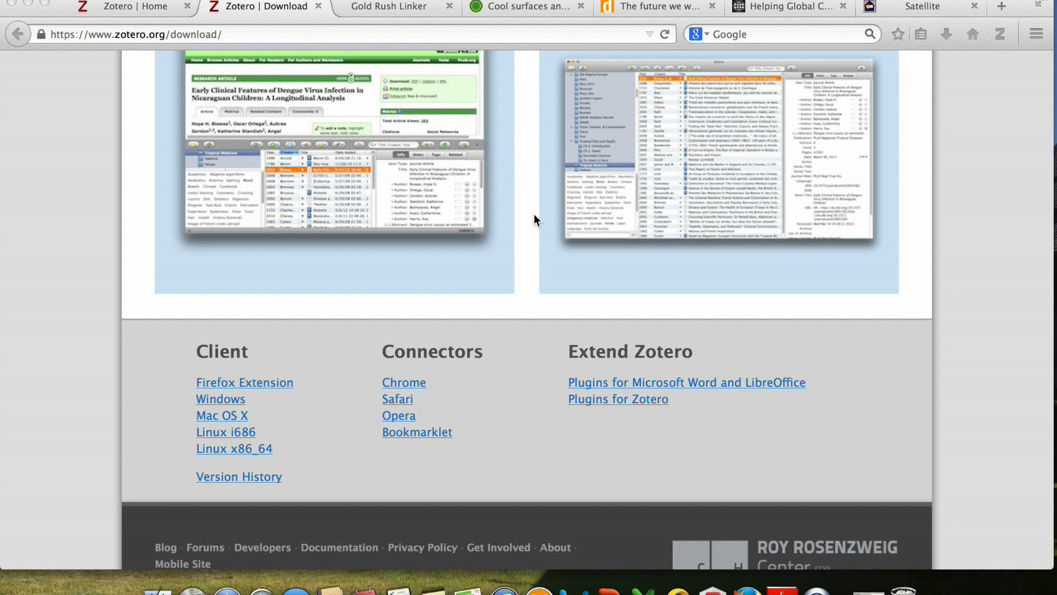
scroll(500, 240, "up", 7)
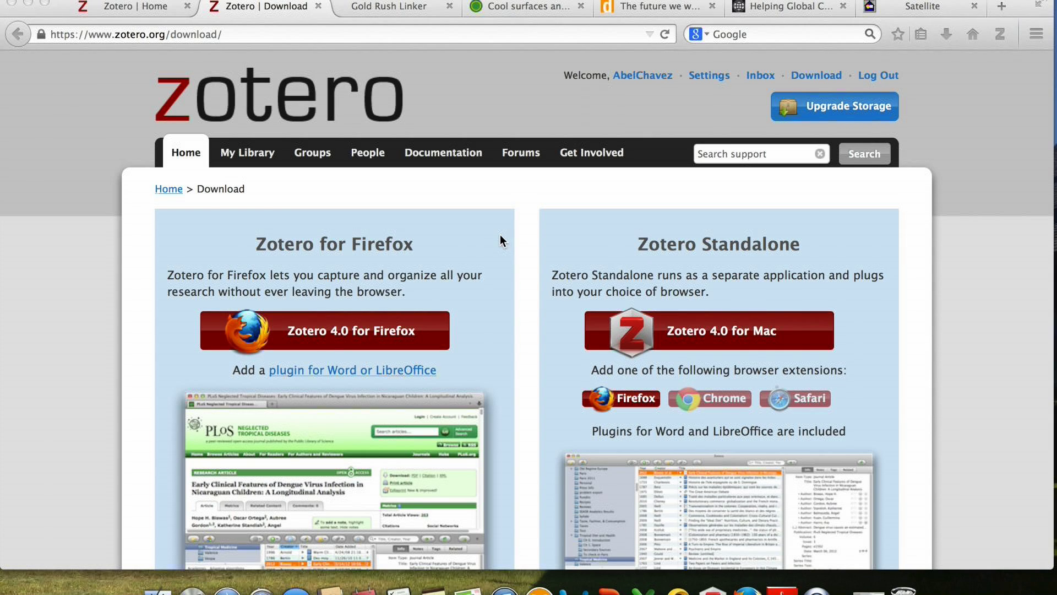
- Open the publisher's copy of the cool surfaces and shade trees article from Gold Rush Linker and close the duplicate article tab
left_click(413, 7)
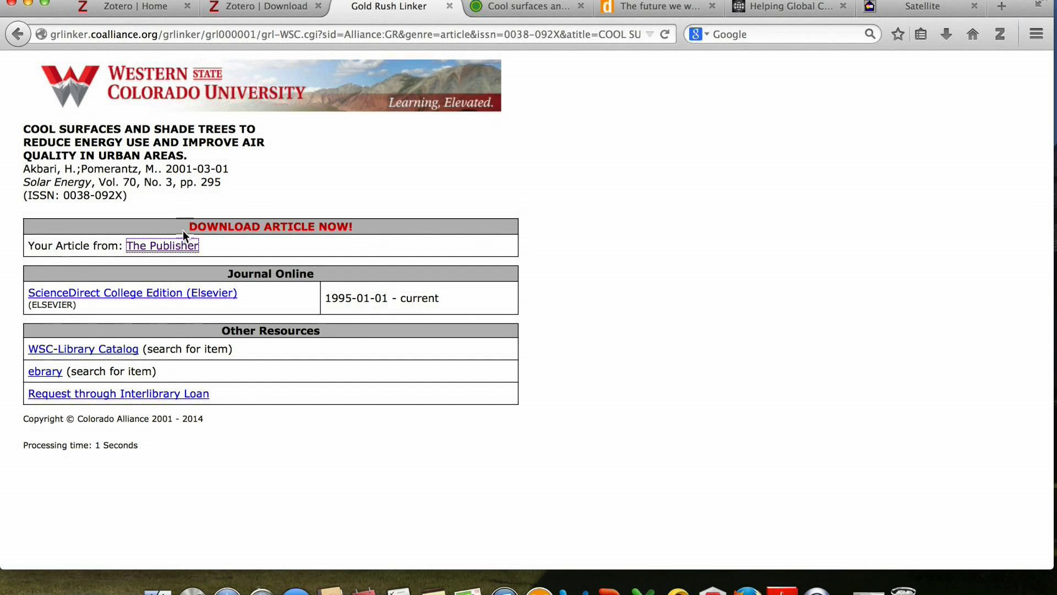
left_click(182, 244)
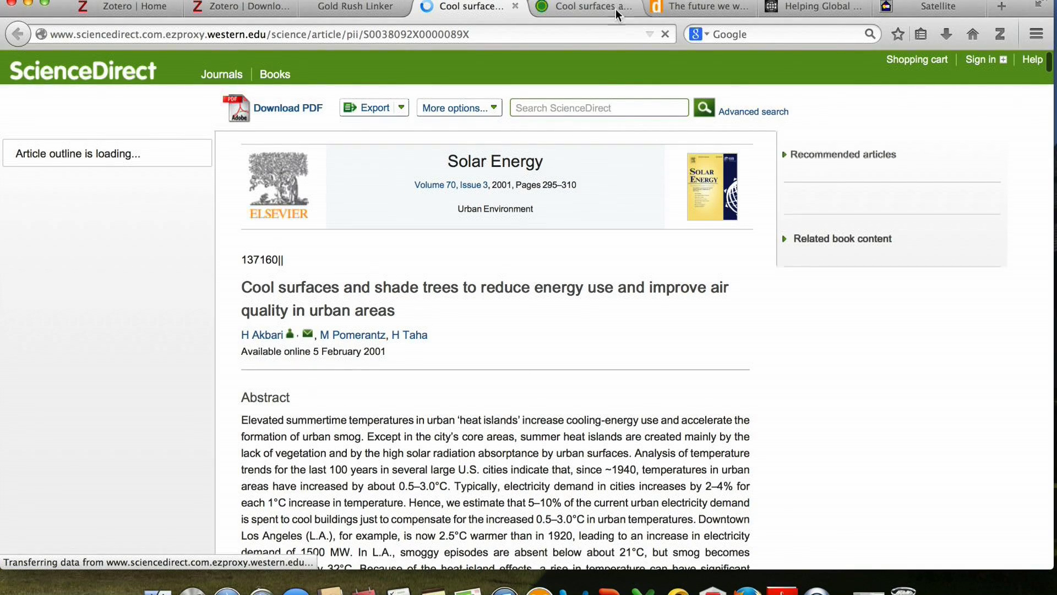
left_click(605, 7)
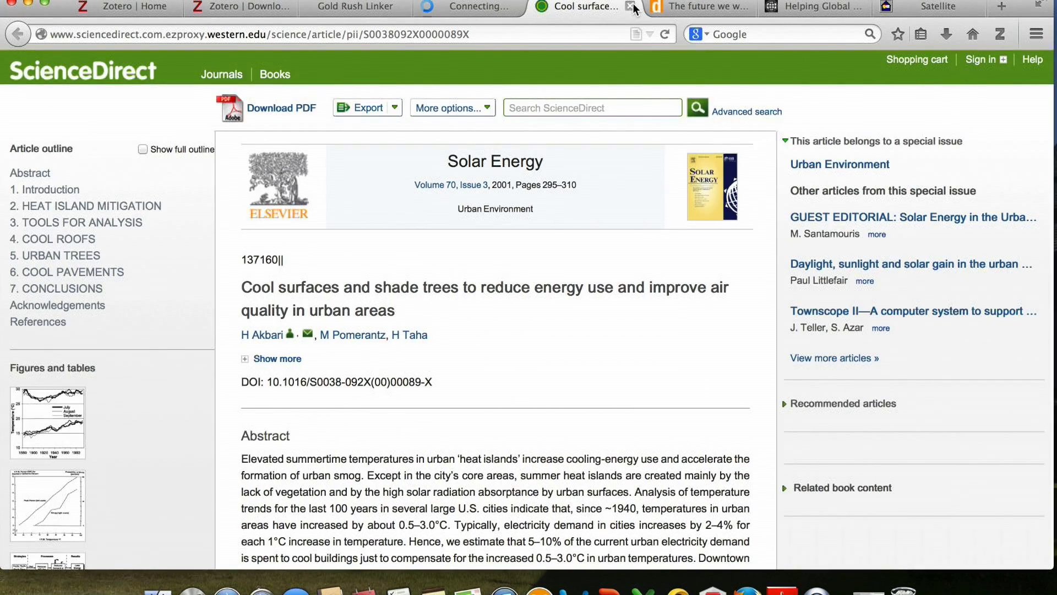
left_click(632, 7)
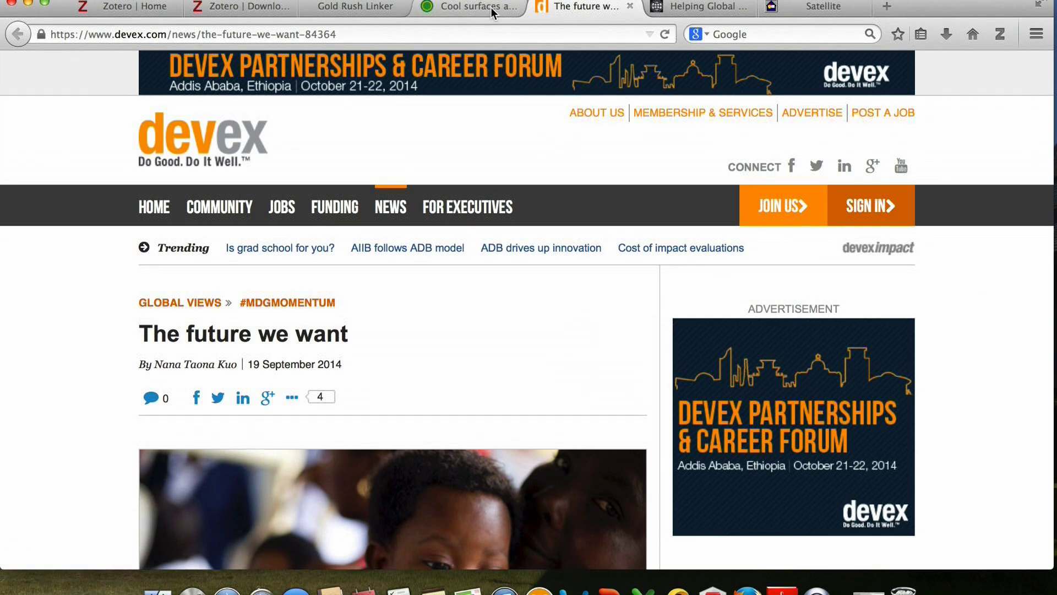
left_click(492, 8)
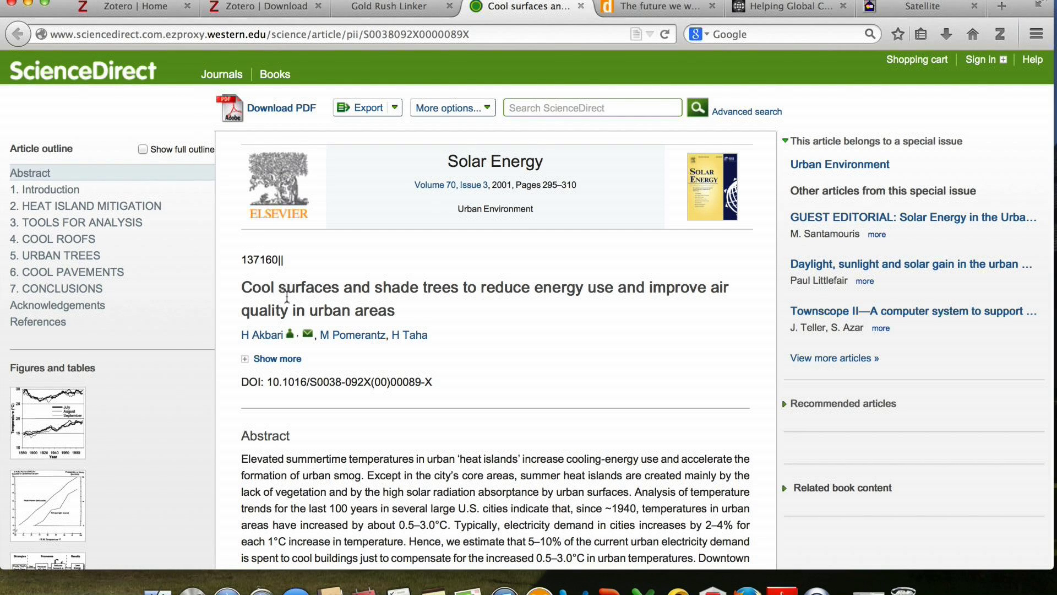
- Examine the ScienceDirect article's header, abstract and introduction
scroll(361, 367, "down", 2)
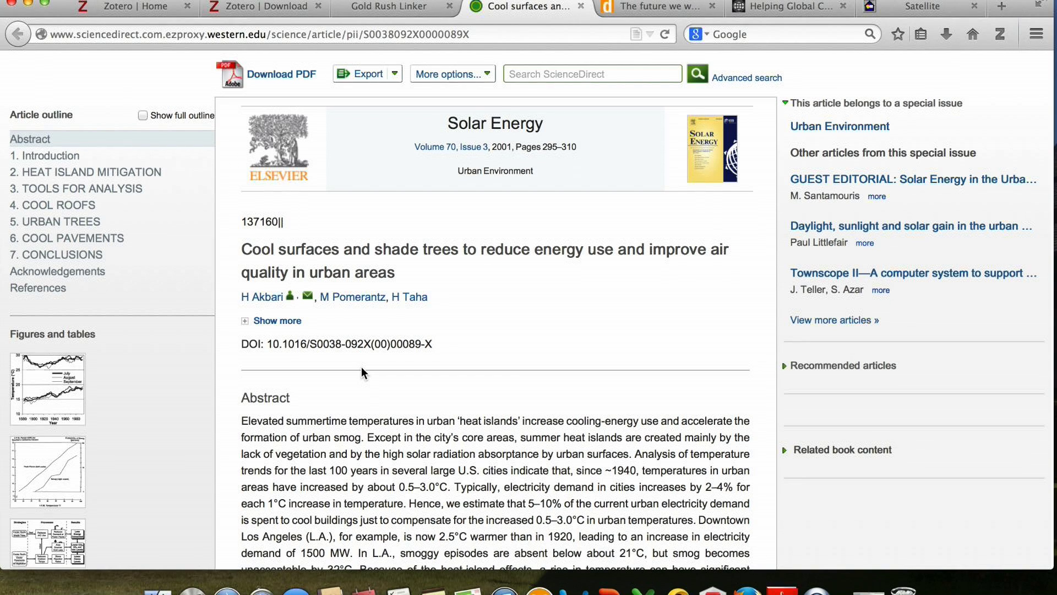
scroll(391, 366, "up", 2)
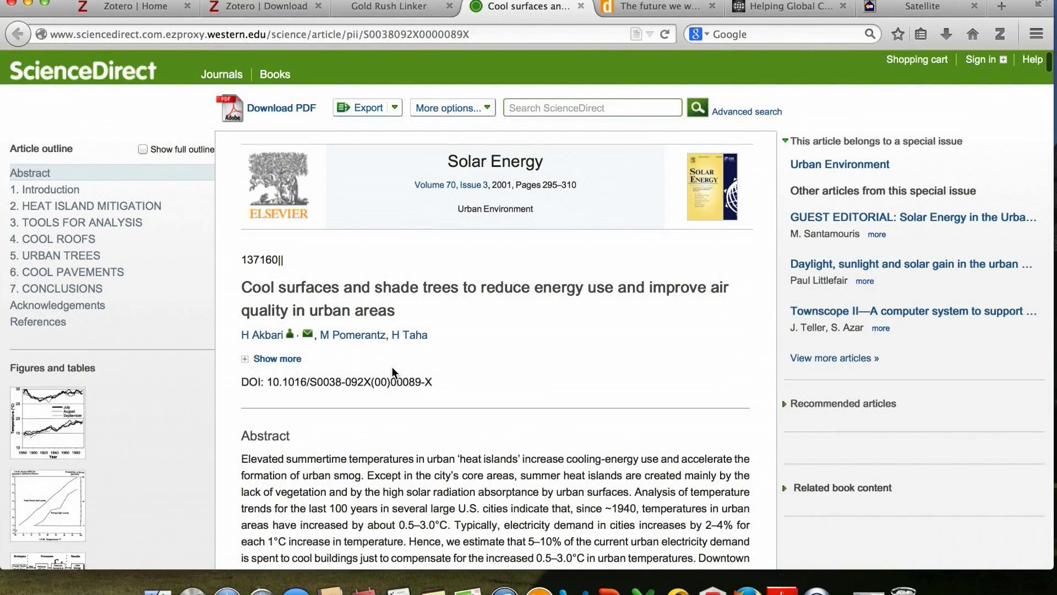
scroll(391, 367, "down", 5)
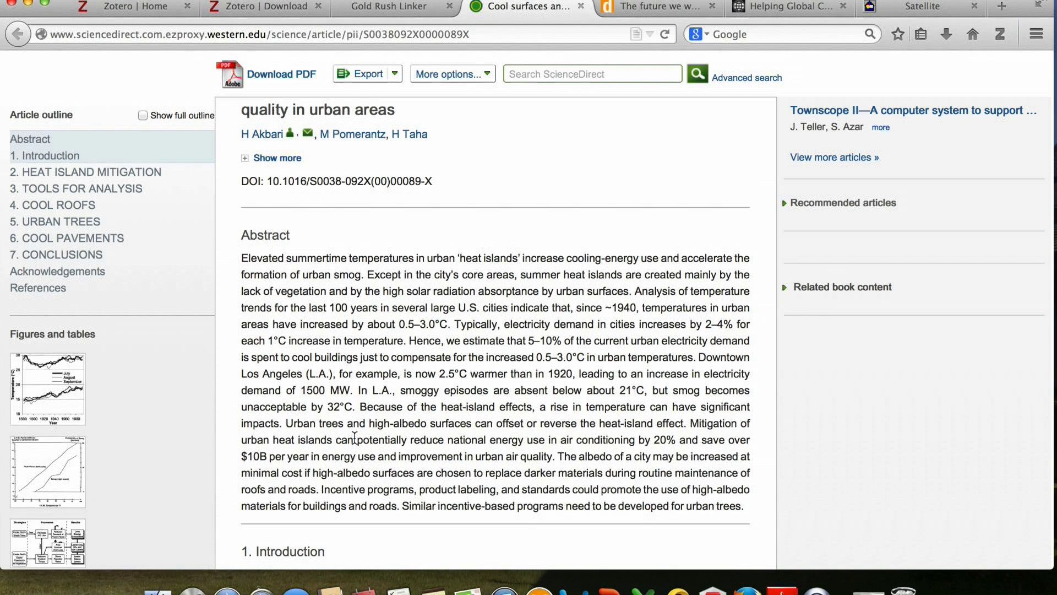
scroll(413, 423, "down", 10)
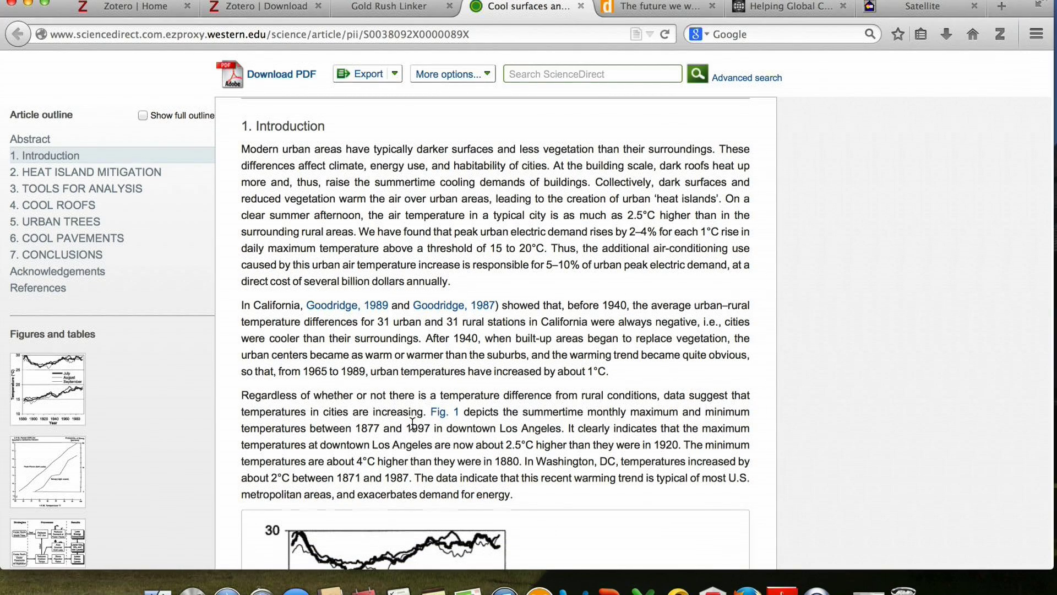
scroll(412, 423, "up", 10)
scroll(414, 396, "up", 5)
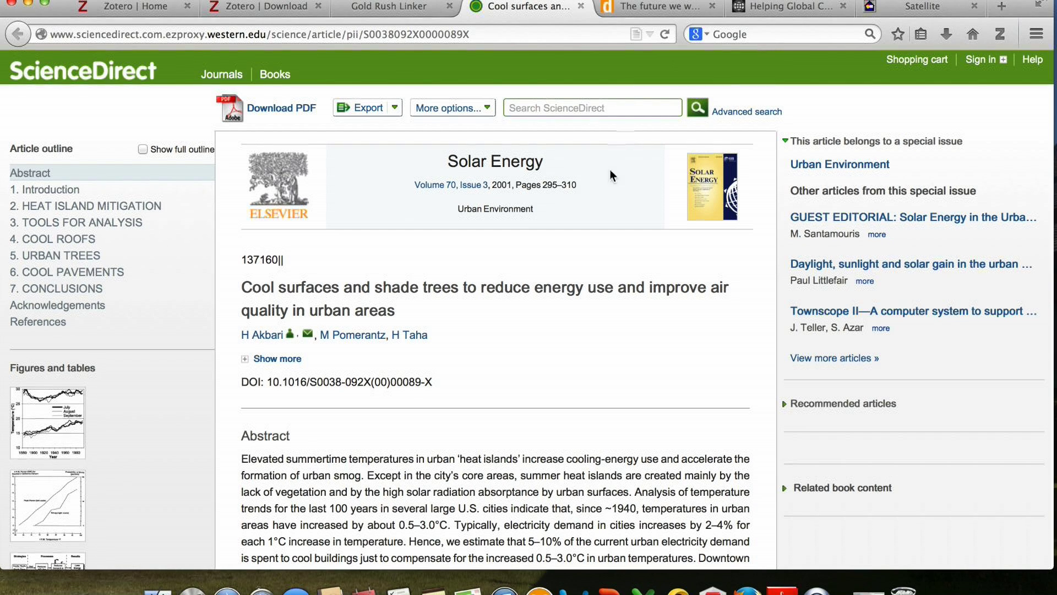
scroll(603, 188, "down", 5)
scroll(602, 182, "down", 3)
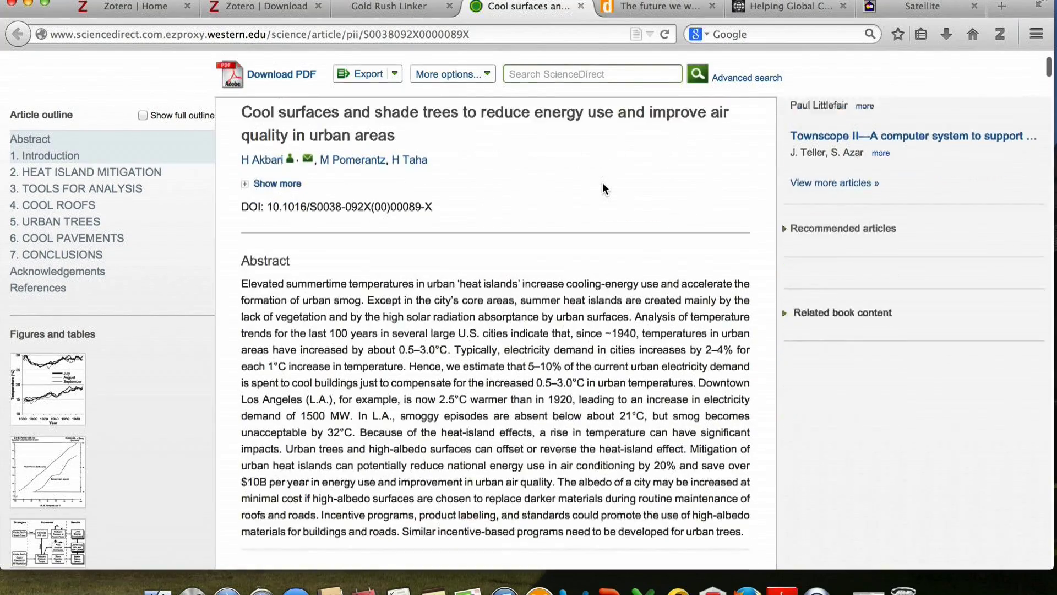
scroll(602, 182, "up", 5)
scroll(603, 183, "up", 2)
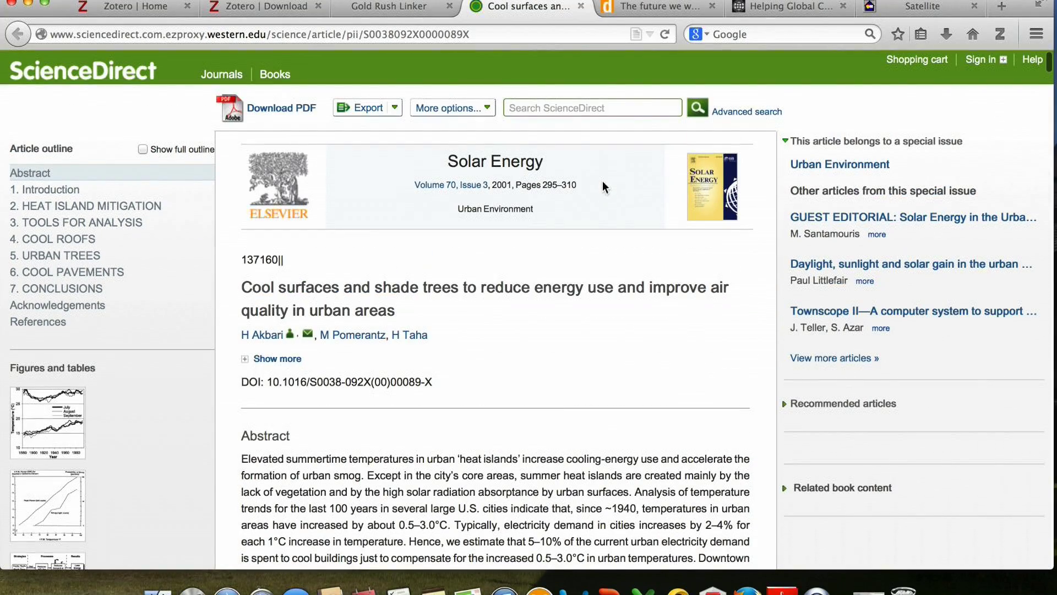
- Save the ScienceDirect article with its PDF to the Zotero library, and select its new entry in the Zotero app
left_click(636, 34)
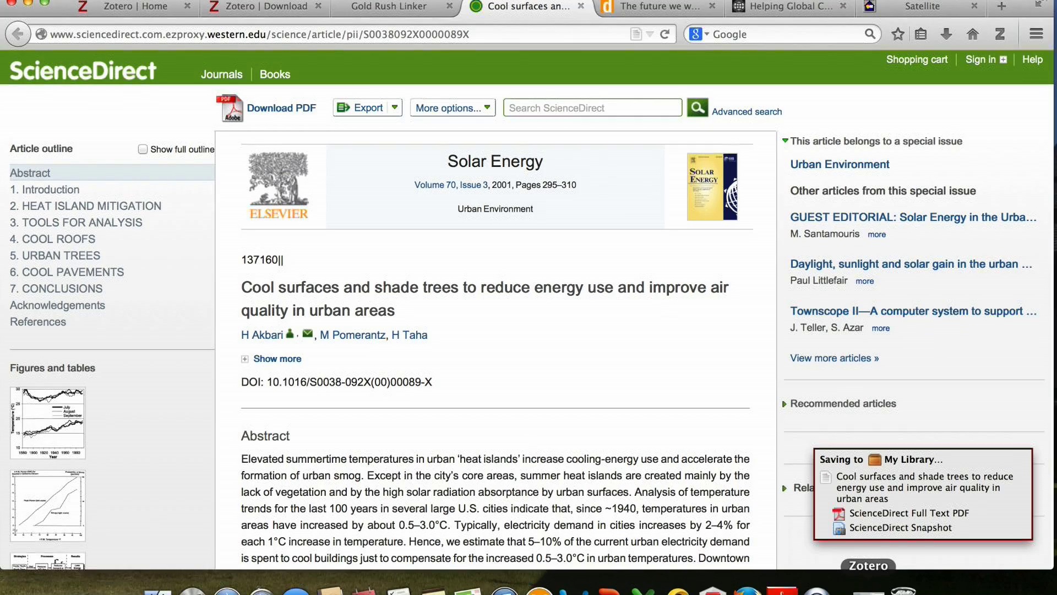
left_click(868, 587)
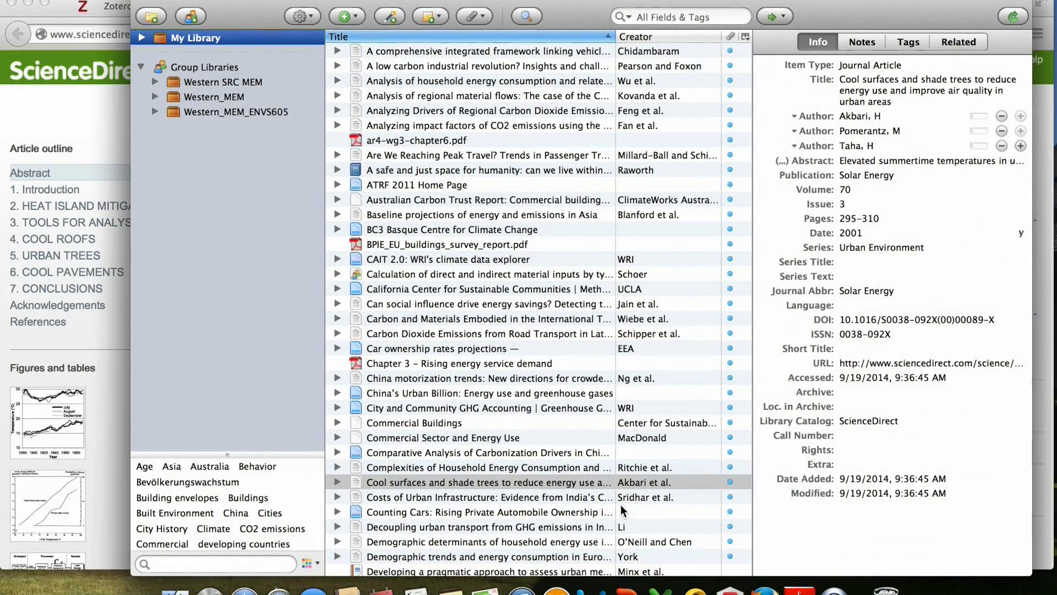
scroll(481, 485, "down", 8)
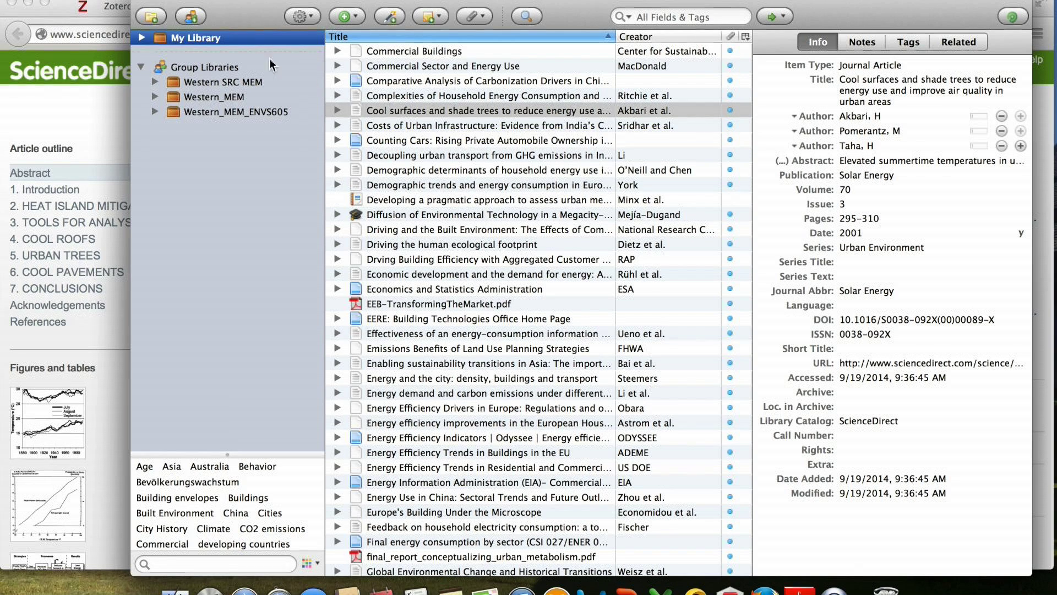
left_click(379, 110)
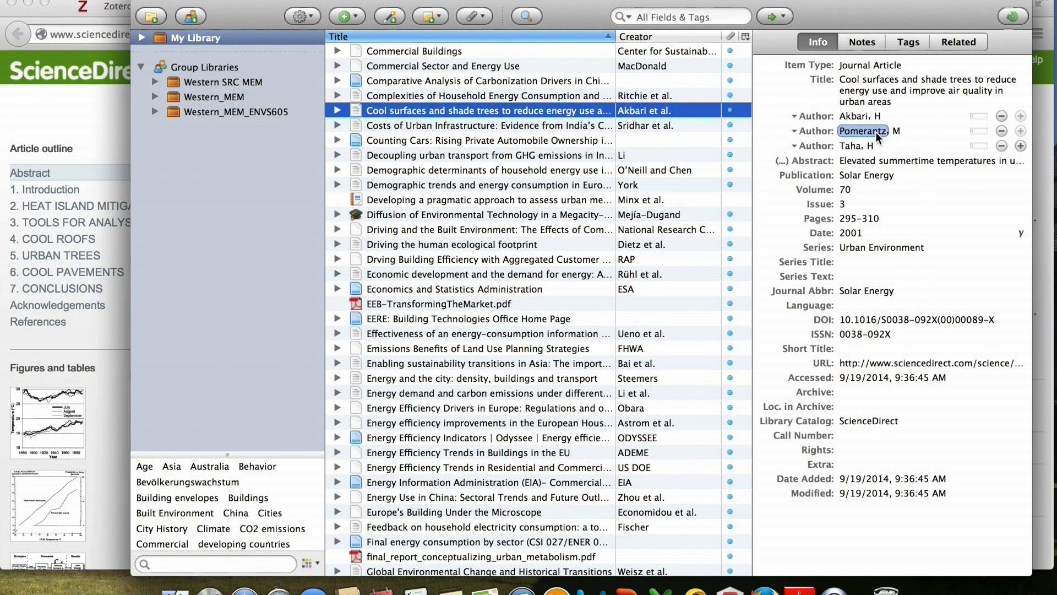
- Inspect the saved article's title, issue and date fields in its item details without editing them
left_click(894, 88)
left_click(815, 53)
left_click(1011, 218)
key("Return")
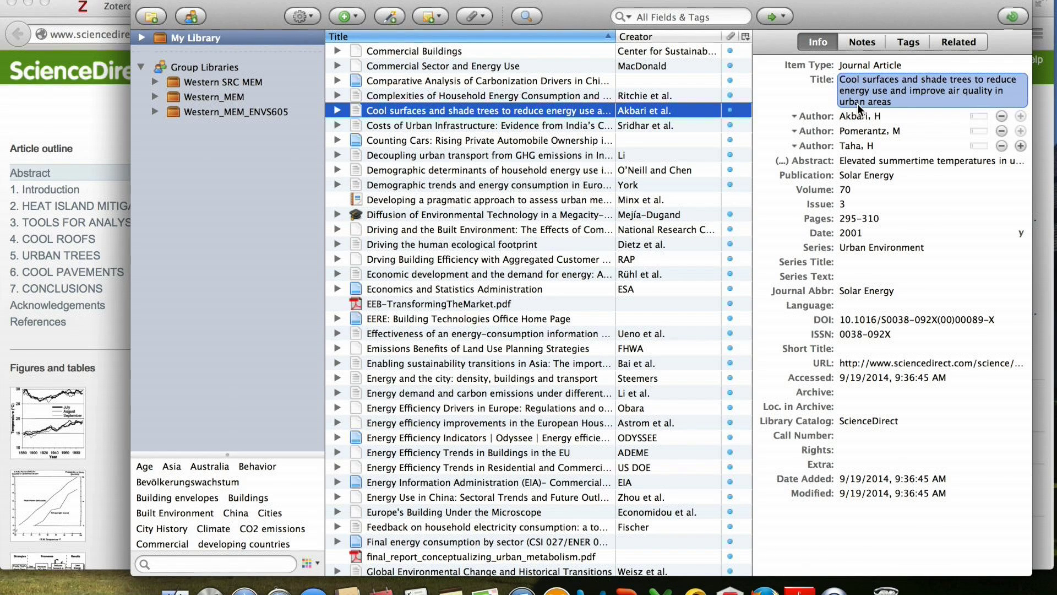
left_click(865, 202)
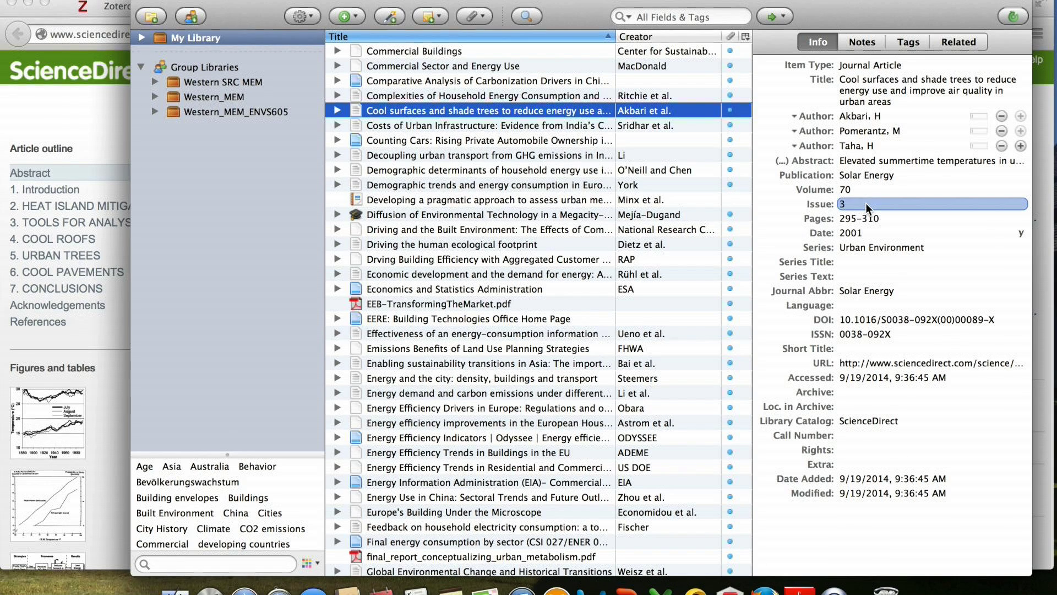
left_click(863, 228)
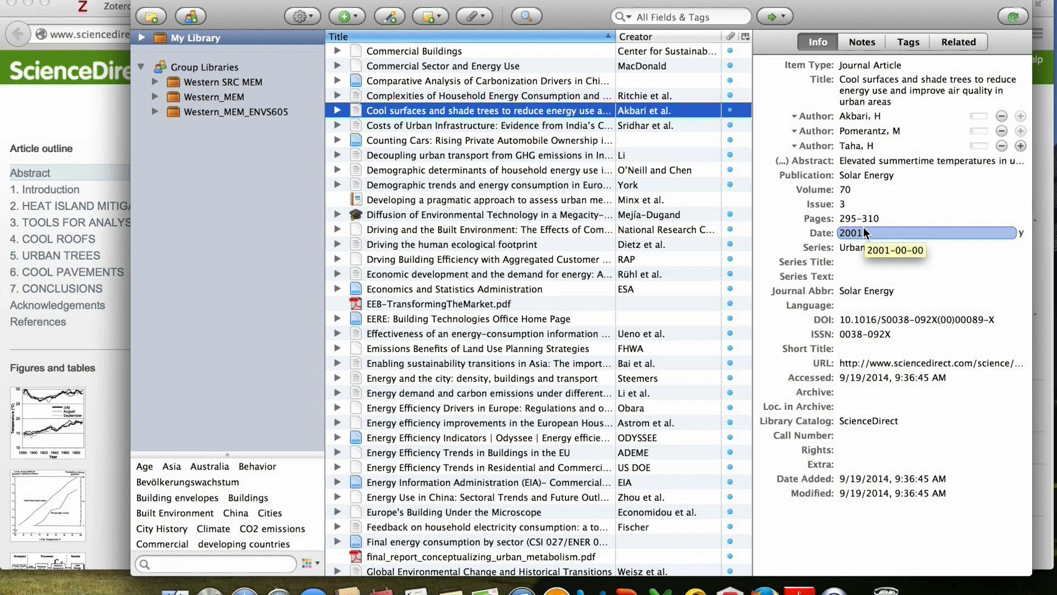
key("Return")
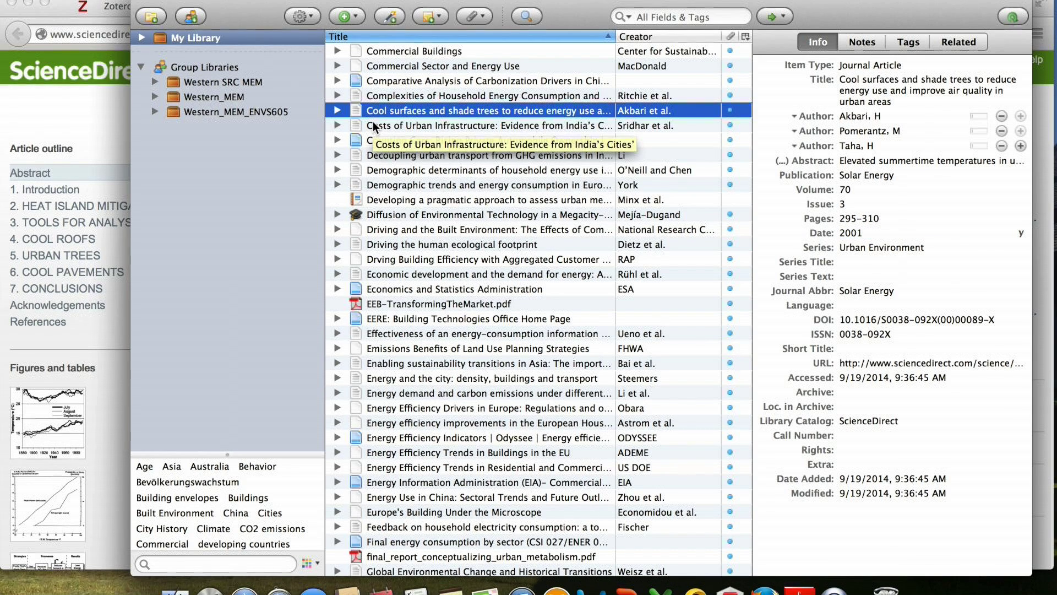
- Expand the saved article's attachments, open the ScienceDirect Full Text PDF and look through its first pages
left_click(337, 112)
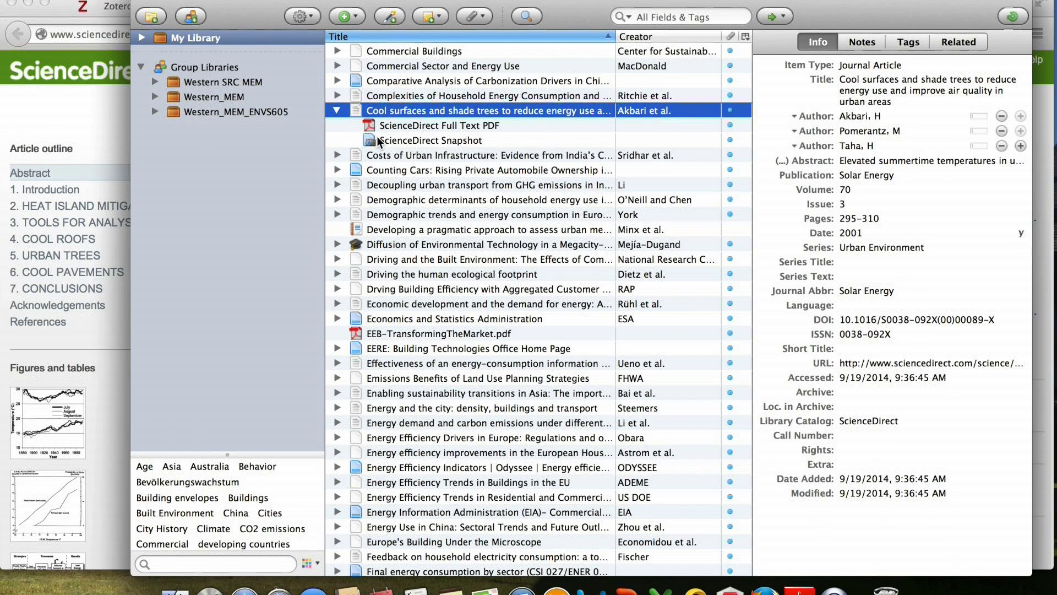
double_click(413, 126)
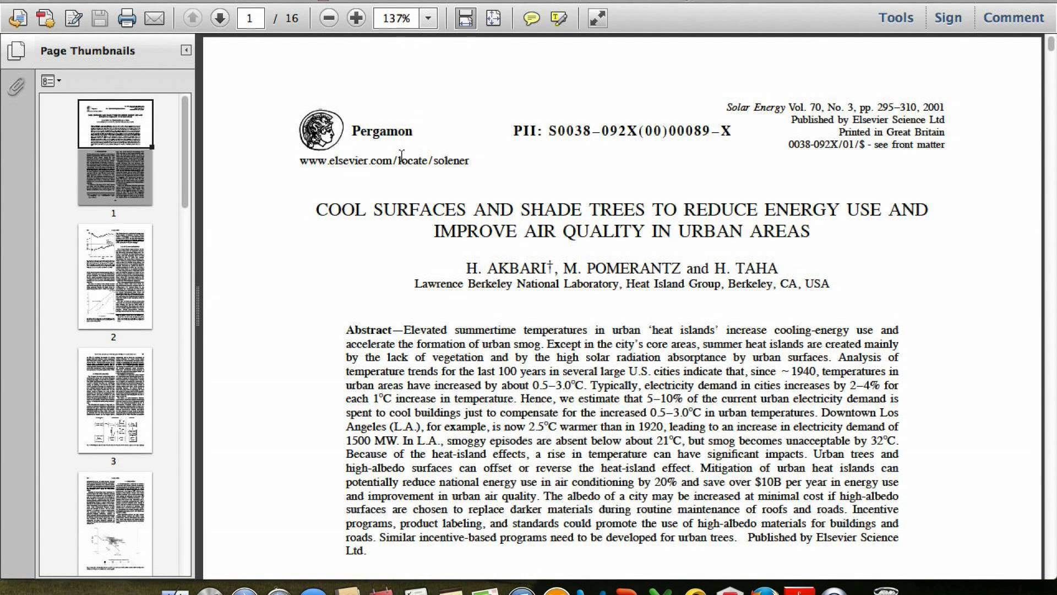
scroll(421, 253, "down", 15)
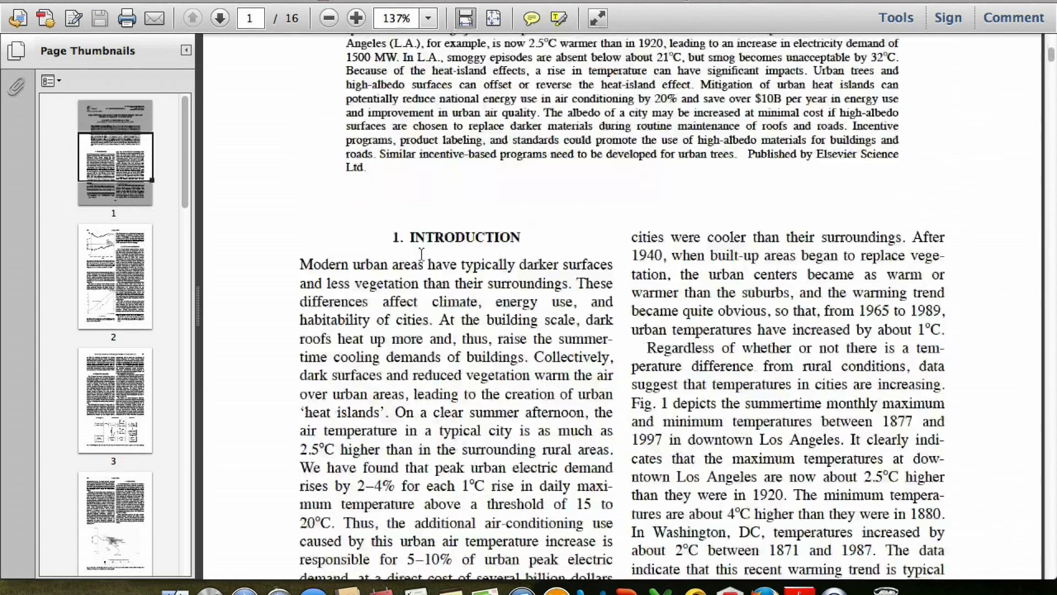
scroll(421, 254, "down", 12)
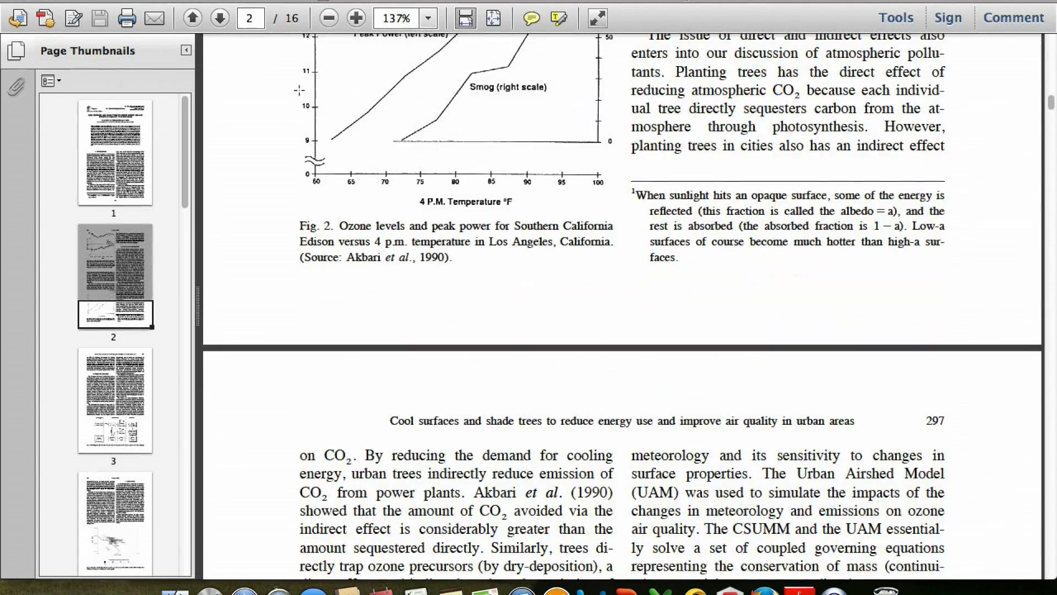
- Return to Zotero, select the Western_MEM_ENVS605 group library, and save the ScienceDirect article from the browser into it
key("super+Tab")
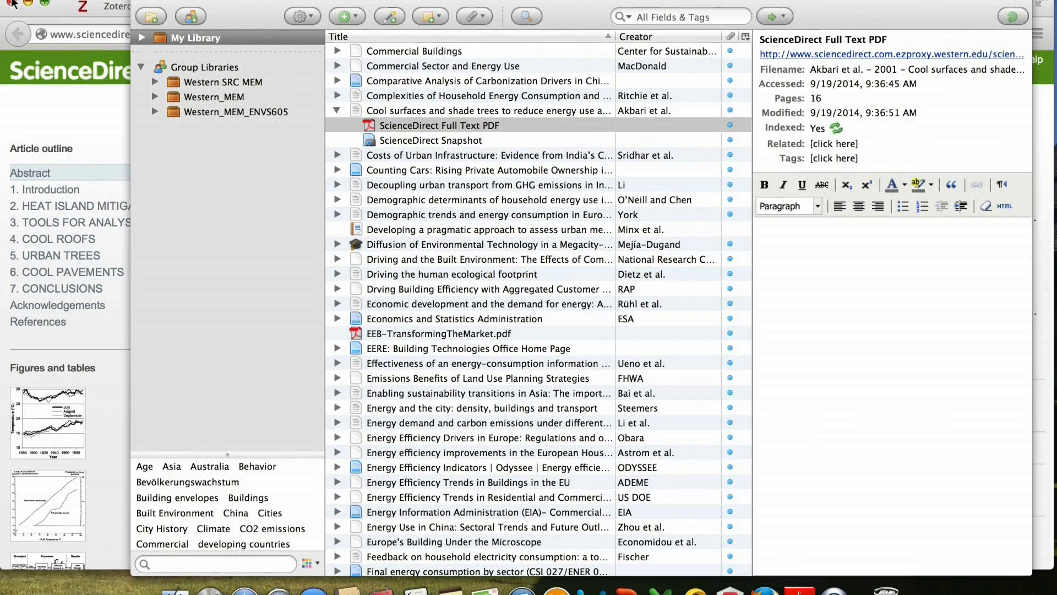
left_click(337, 112)
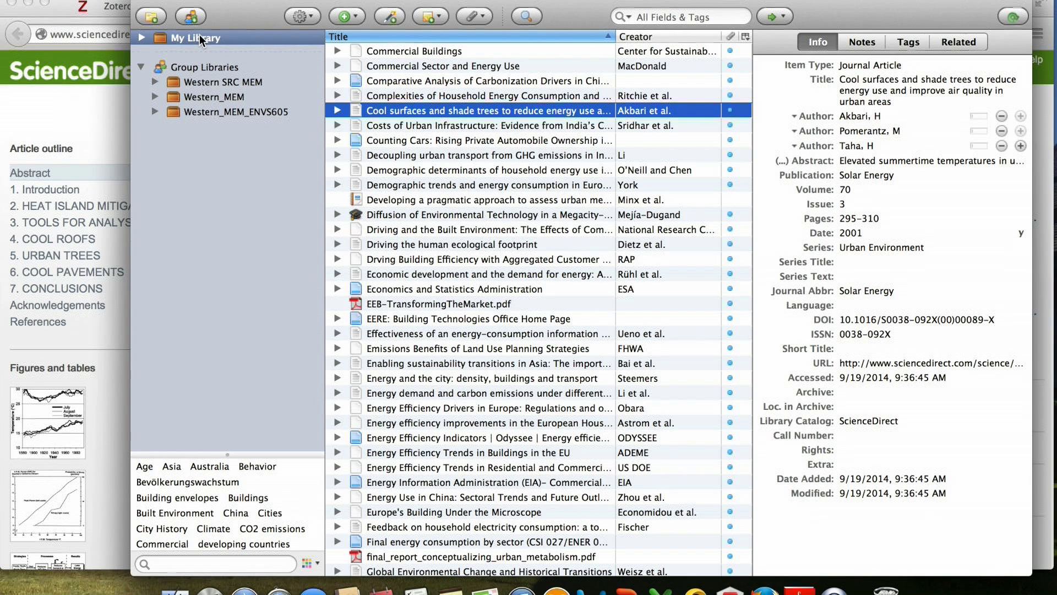
left_click(215, 112)
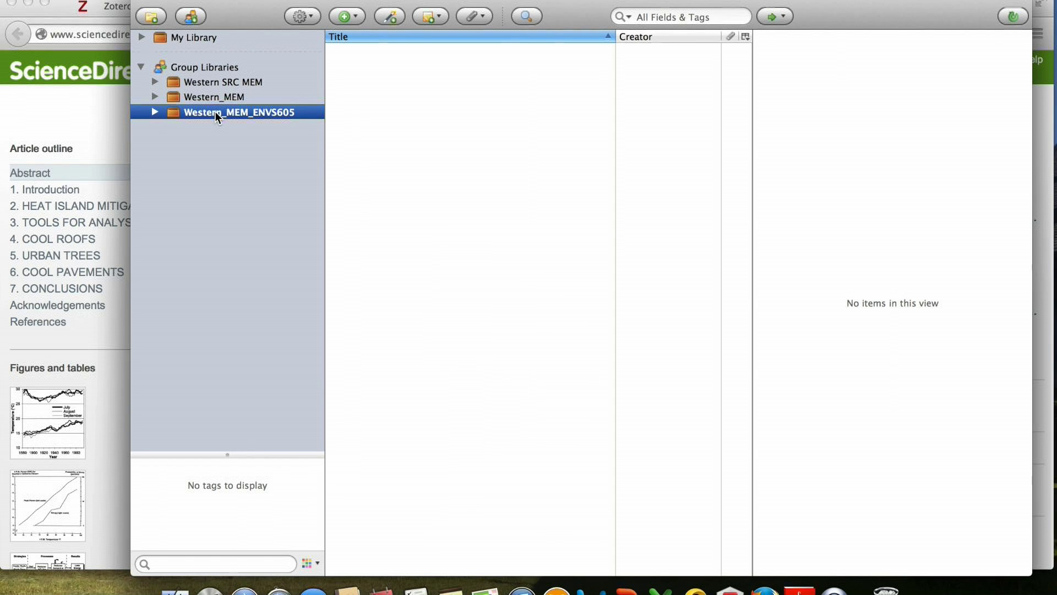
left_click(160, 0)
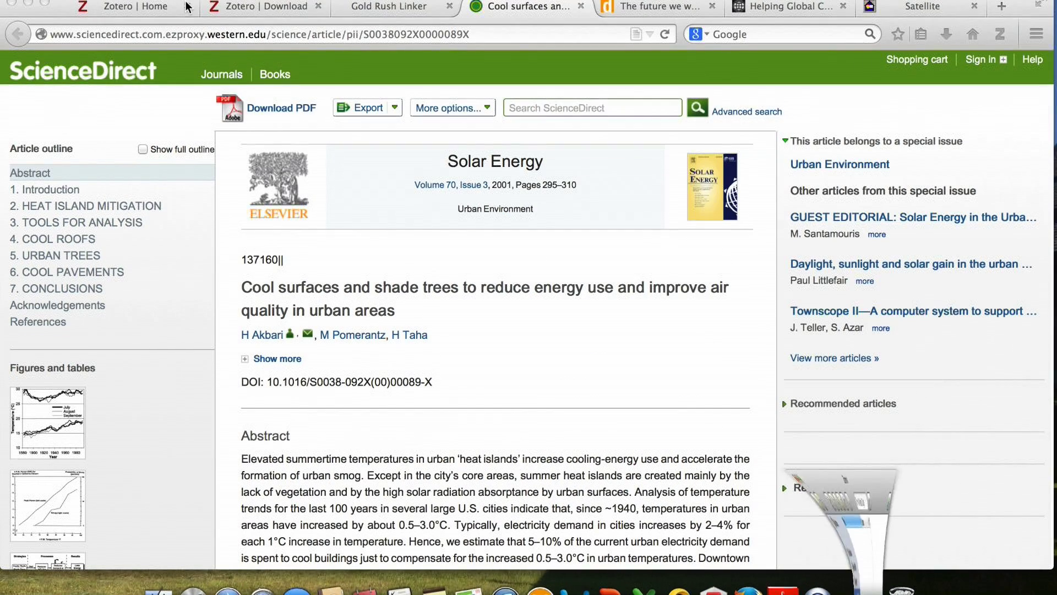
left_click(635, 34)
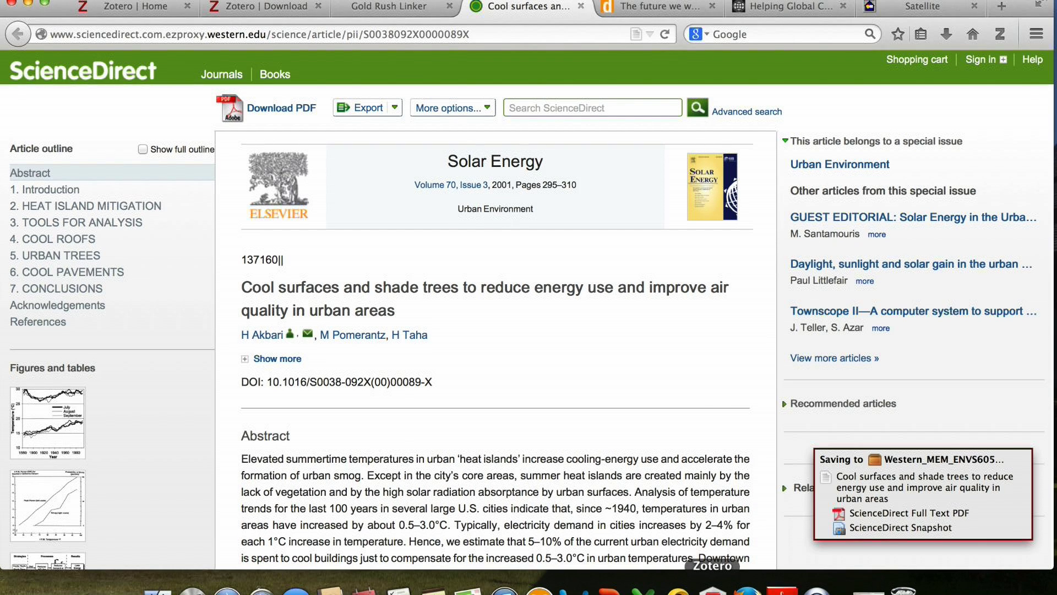
- Switch to Zotero, select the article's entry in the Western_MEM_ENVS605 library and expand its attachments
left_click(712, 588)
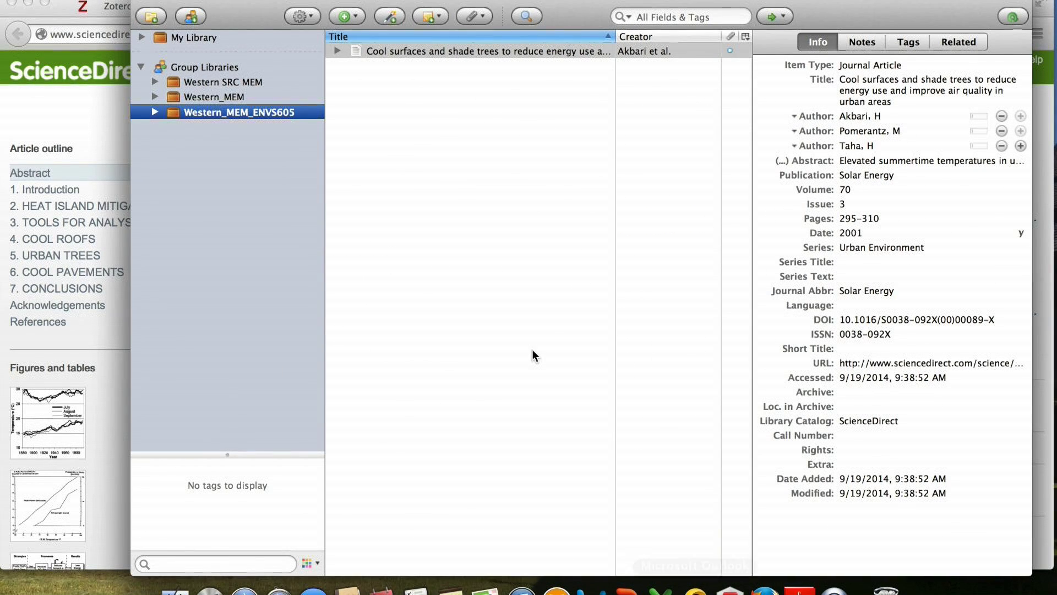
left_click(421, 51)
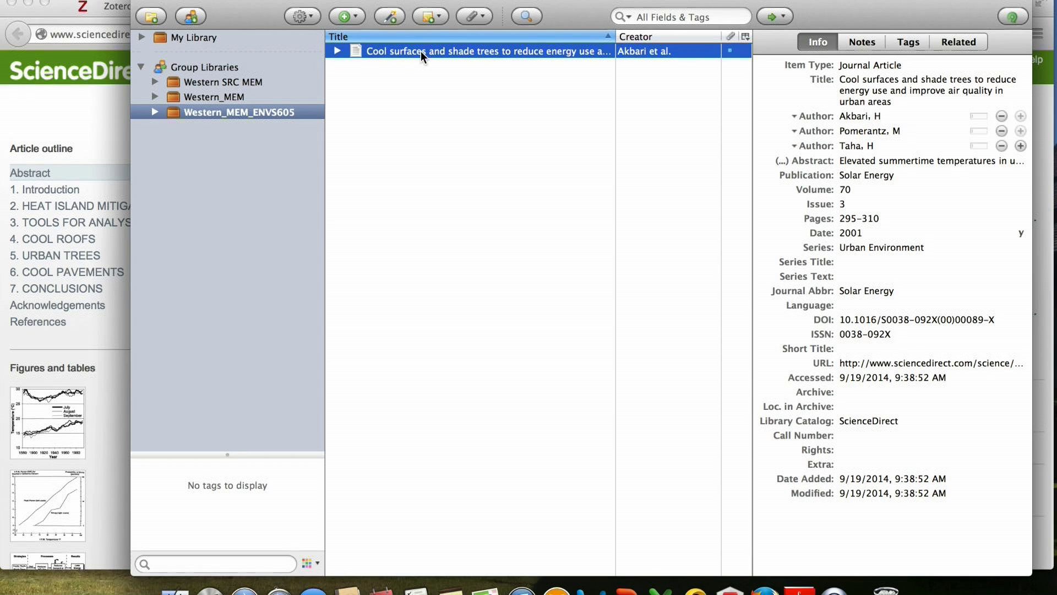
left_click(336, 51)
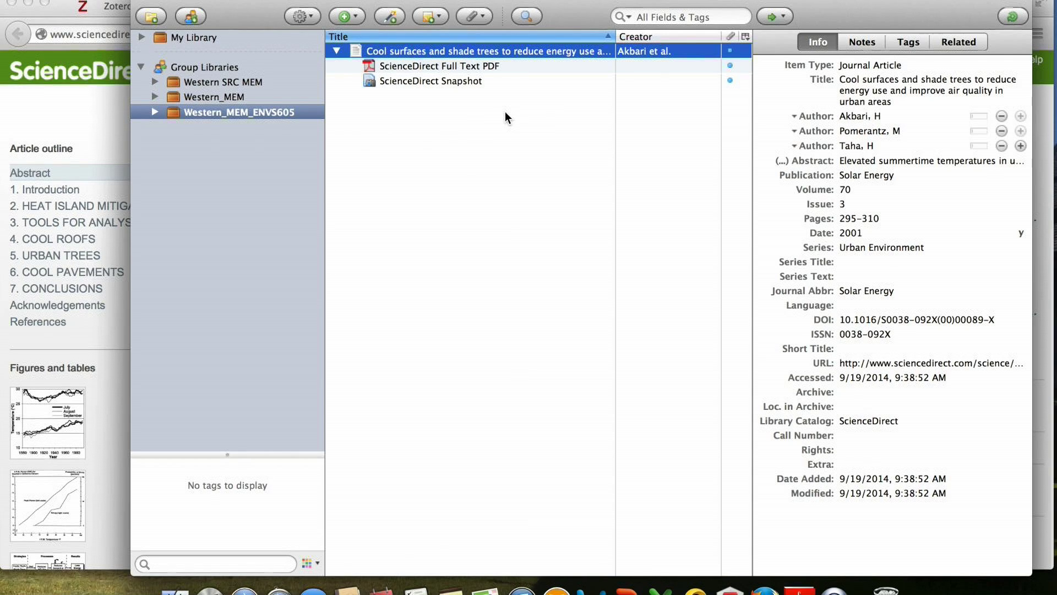
- Add the tag "urban area" to the article in the group library
left_click(909, 44)
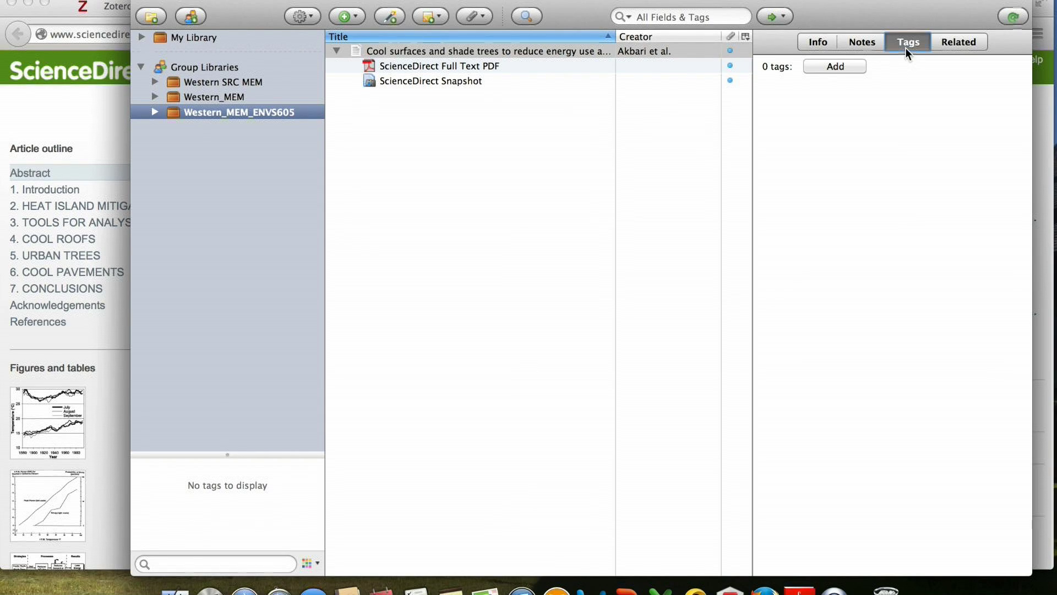
left_click(846, 67)
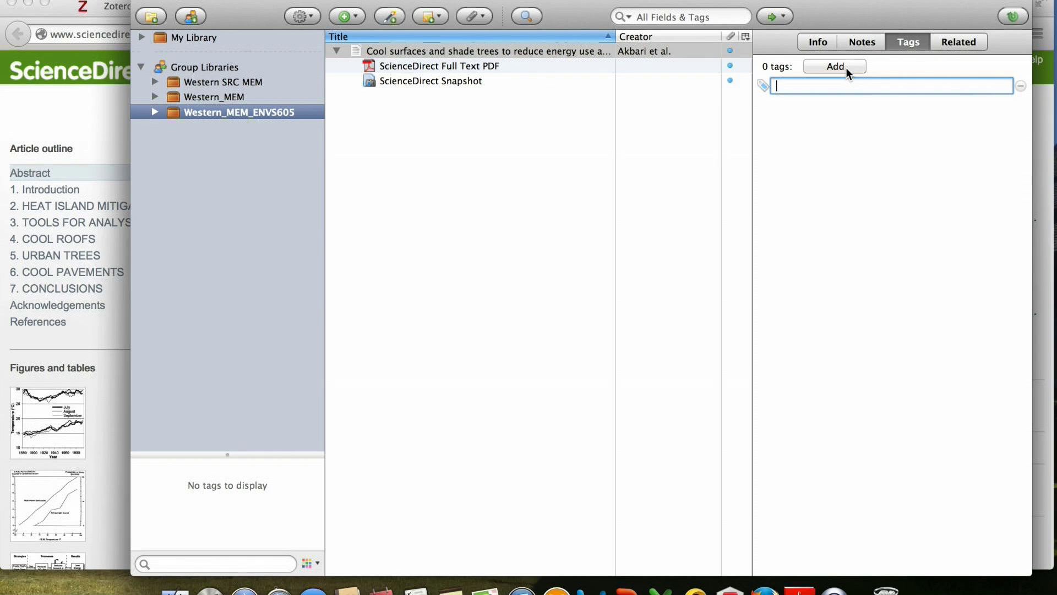
type("urban area")
key("Return")
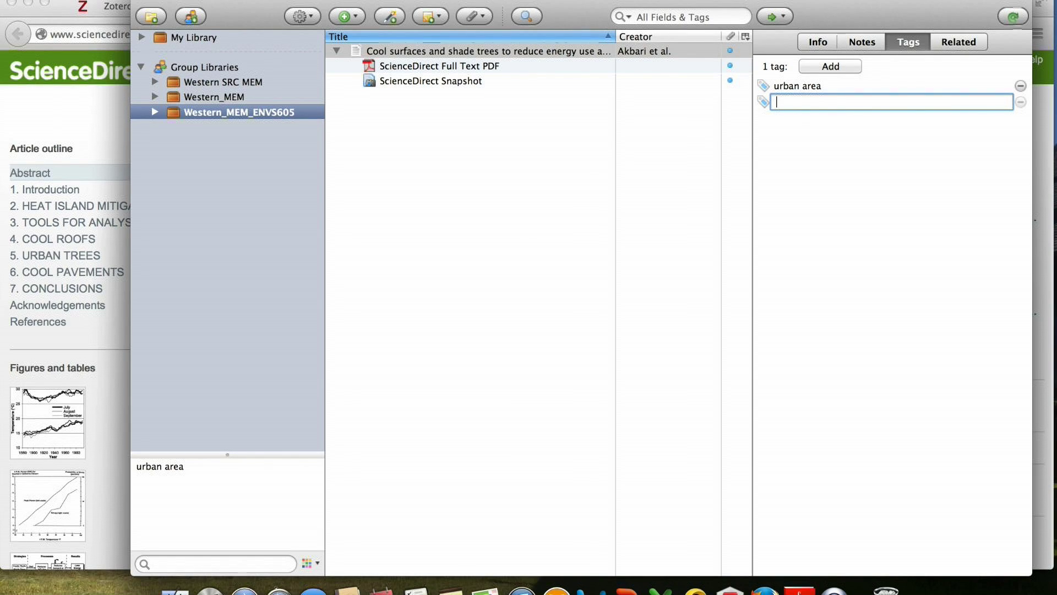
- Add the tags "trees in urban areas" and "urban heat island" to the same article
type("trees in yurab")
key("BackSpace")
key("BackSpace")
key("BackSpace")
key("BackSpace")
key("BackSpace")
type("urban areas")
key("Return")
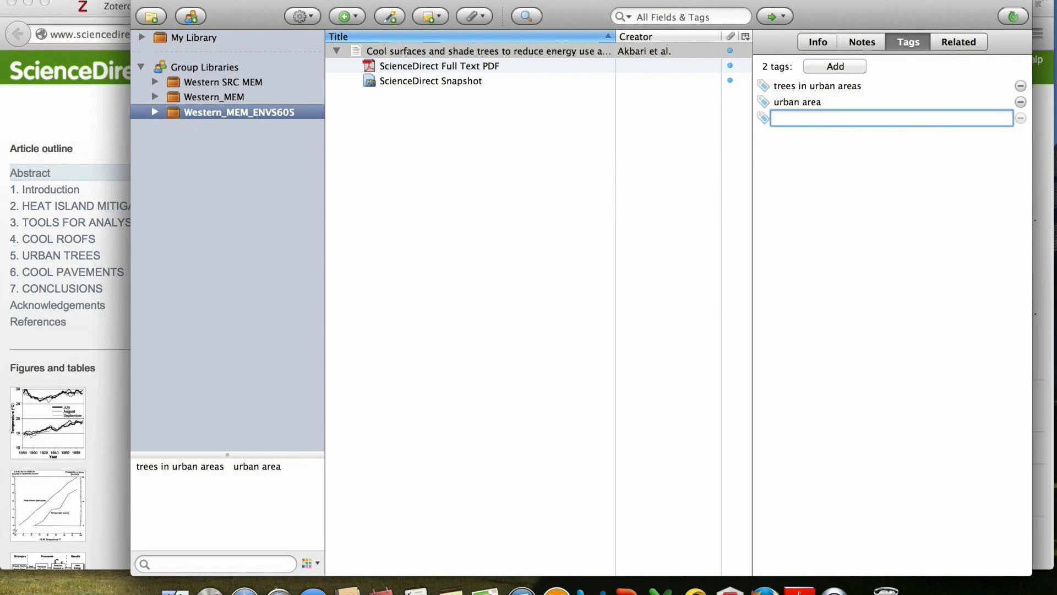
type("urban heat islands")
key("BackSpace")
key("Return")
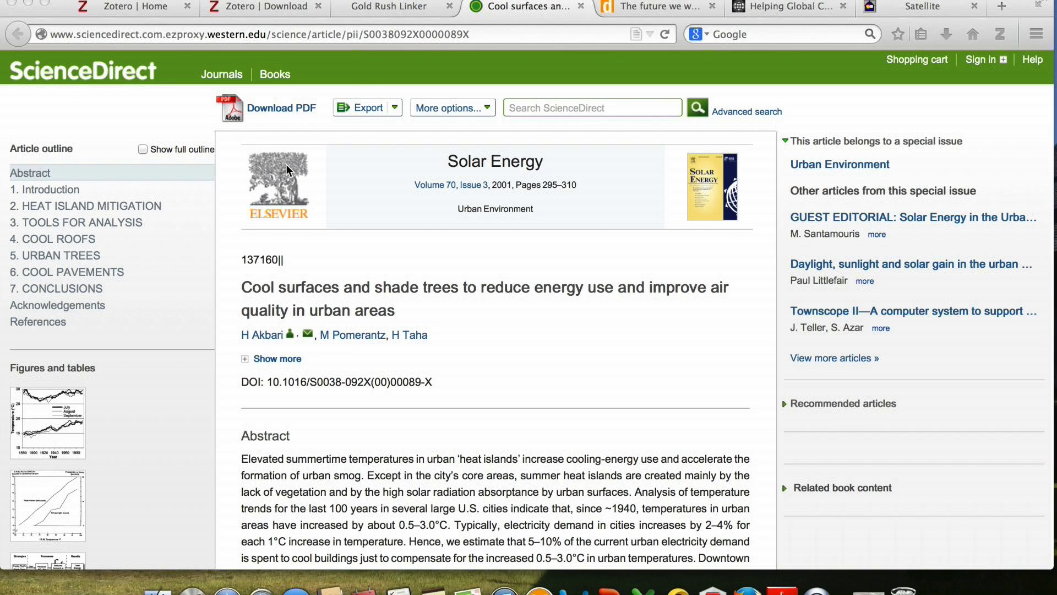
- Open the article's PDF from its ScienceDirect page, look through the first two pages and close the PDF window
left_click(265, 111)
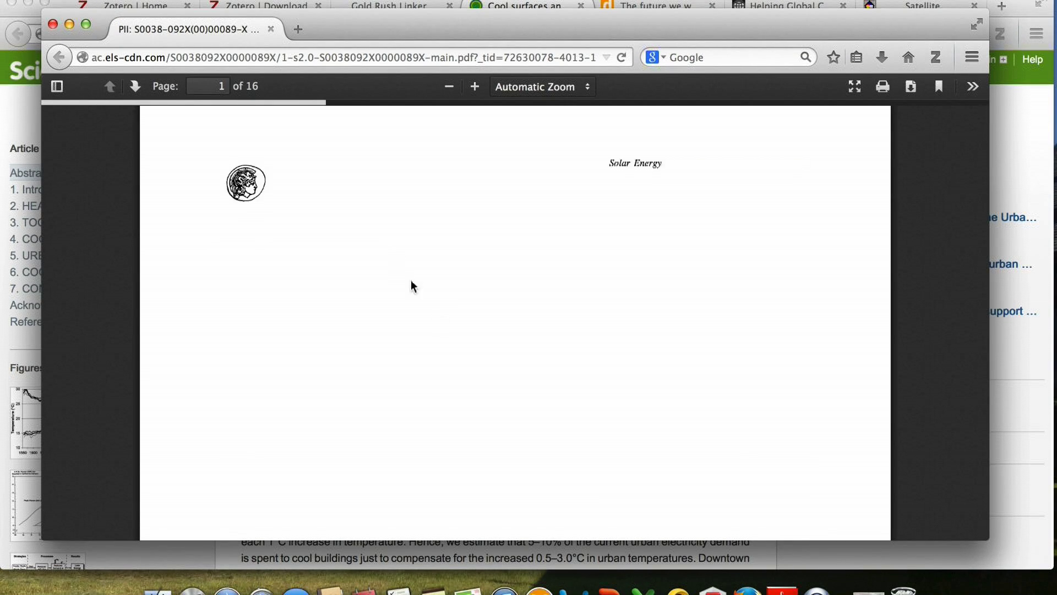
scroll(464, 345, "down", 10)
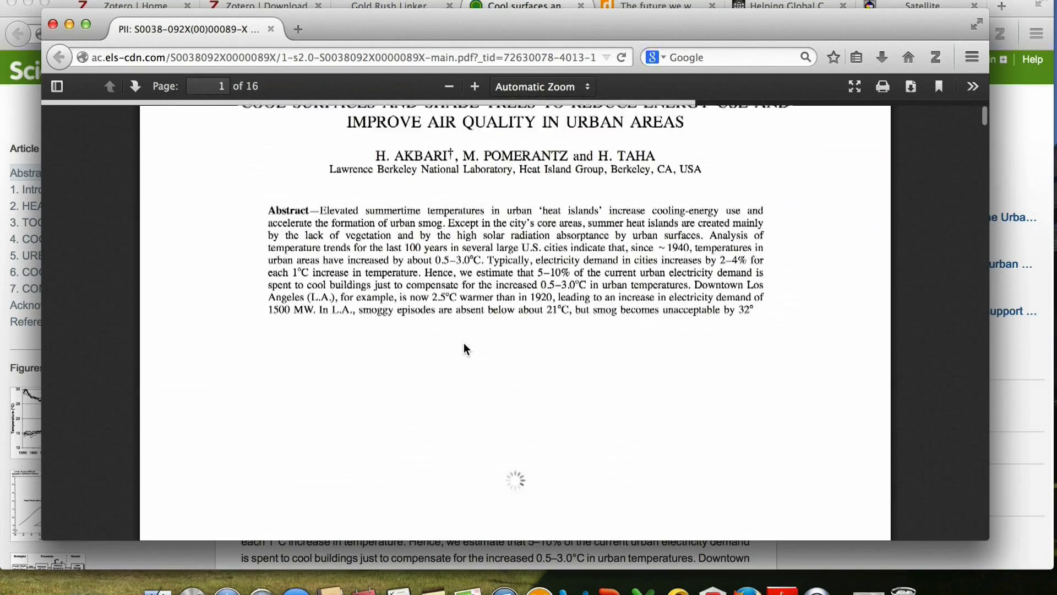
scroll(463, 342, "down", 15)
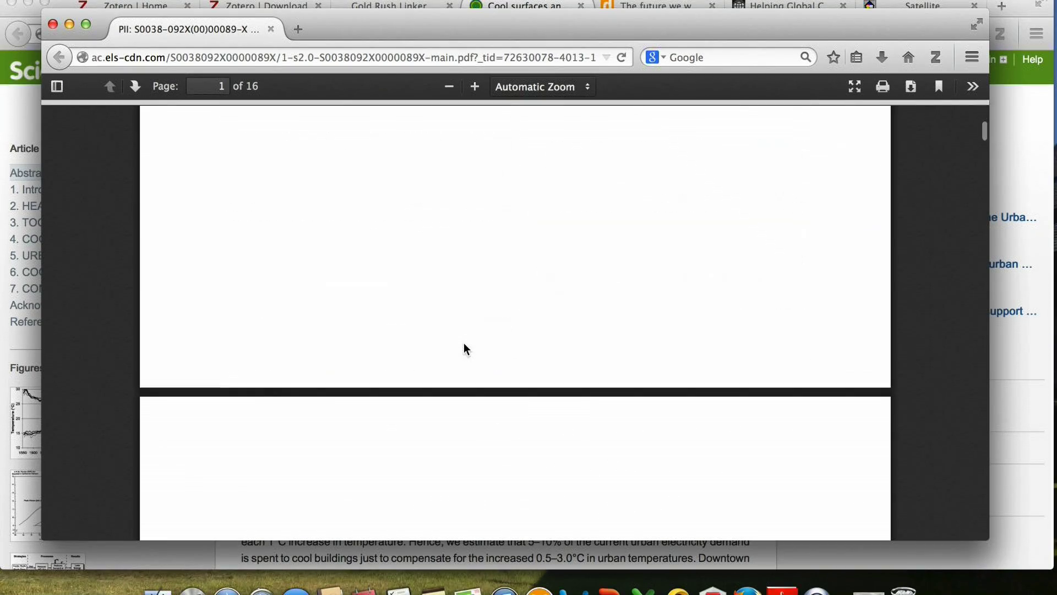
scroll(463, 342, "down", 2)
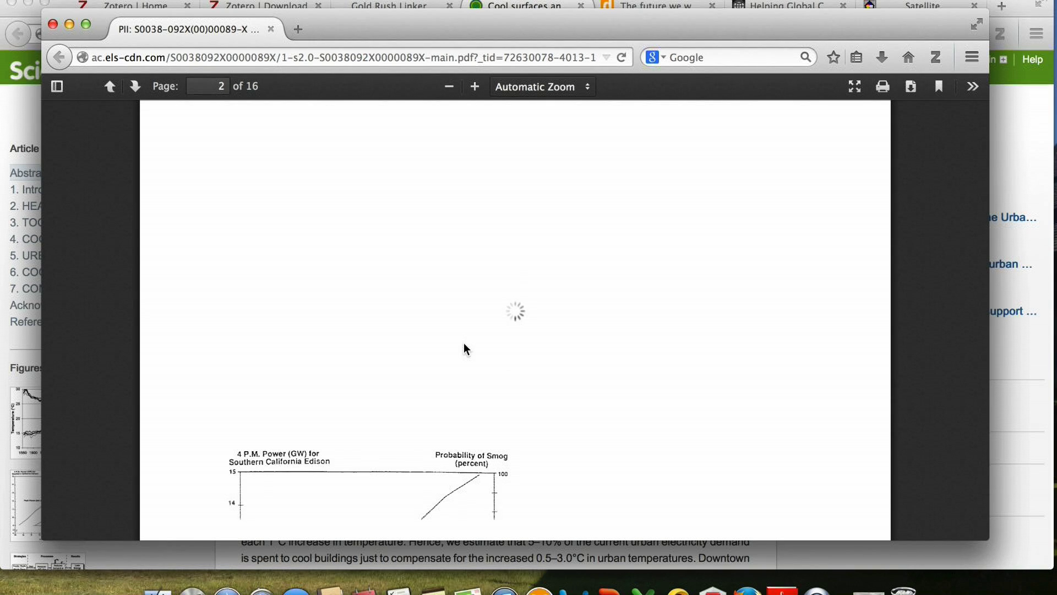
scroll(463, 343, "up", 4)
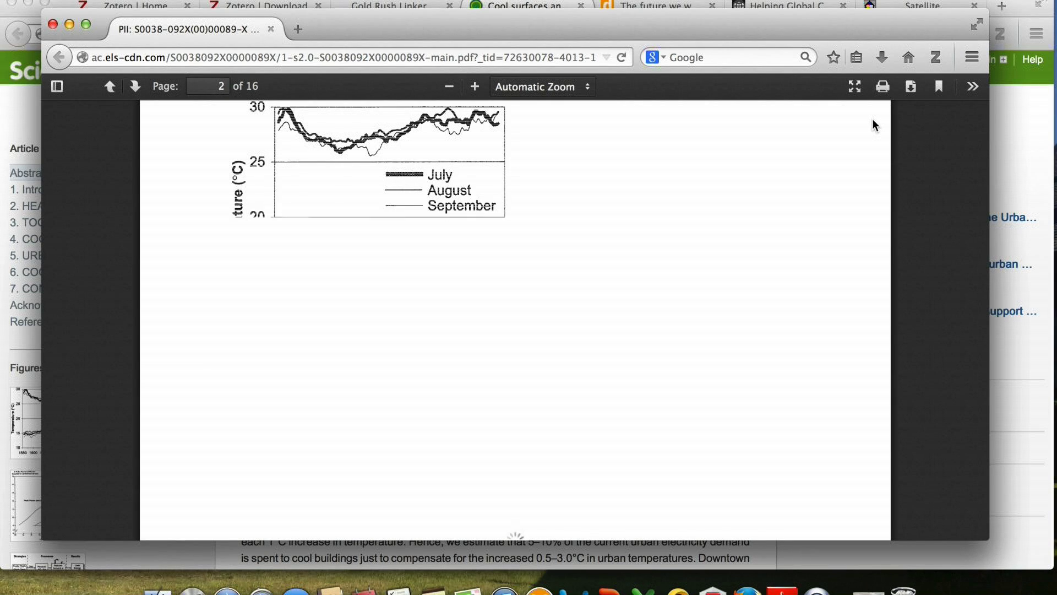
left_click(52, 24)
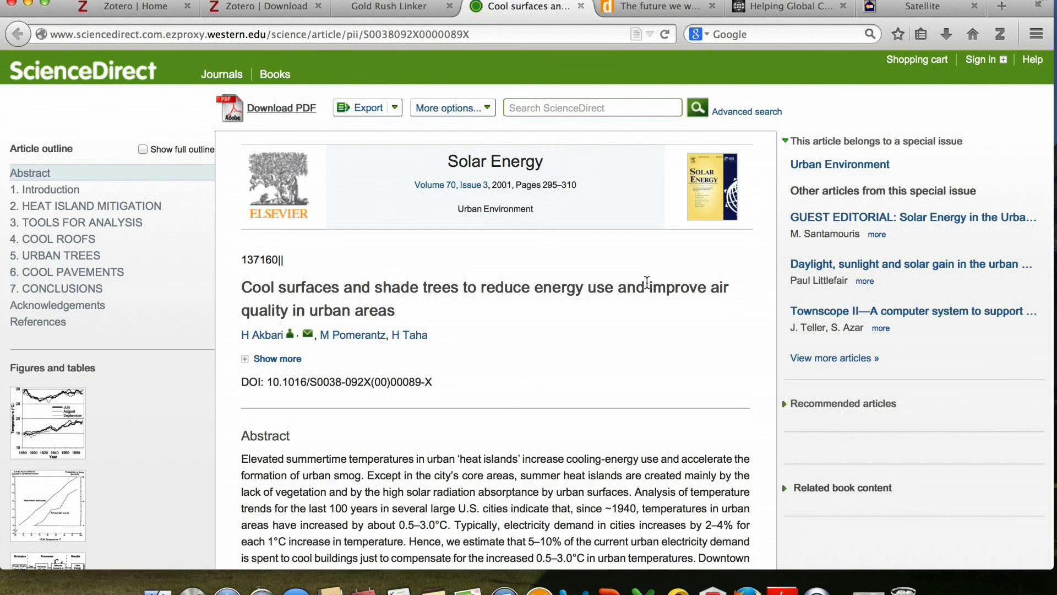
- Return to Zotero and move the "Cool surfaces and shade trees" article from the Western_MEM_ENVS605 library to the trash
left_click(713, 592)
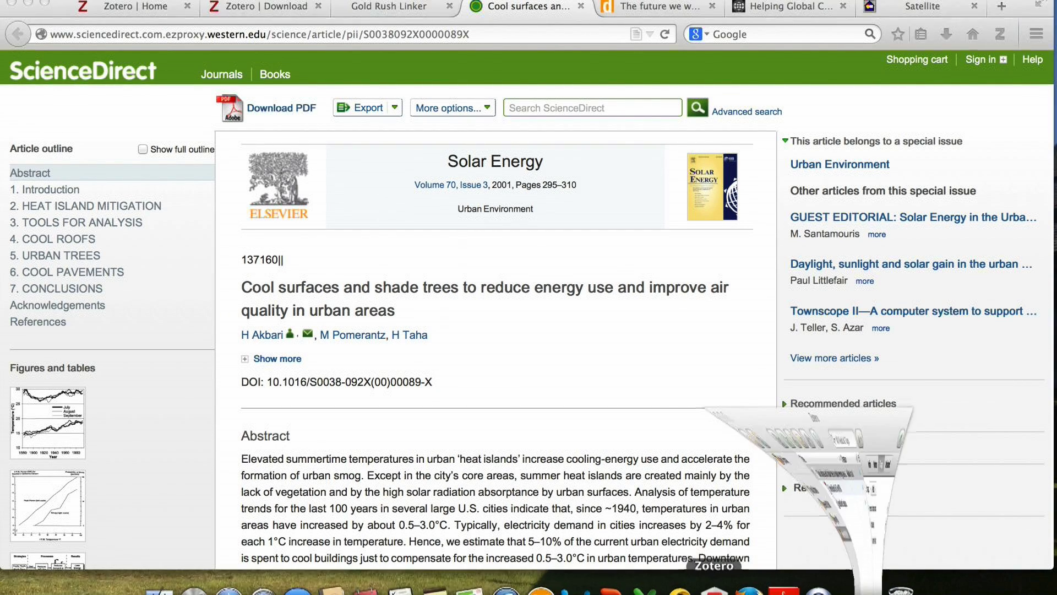
left_click(354, 51)
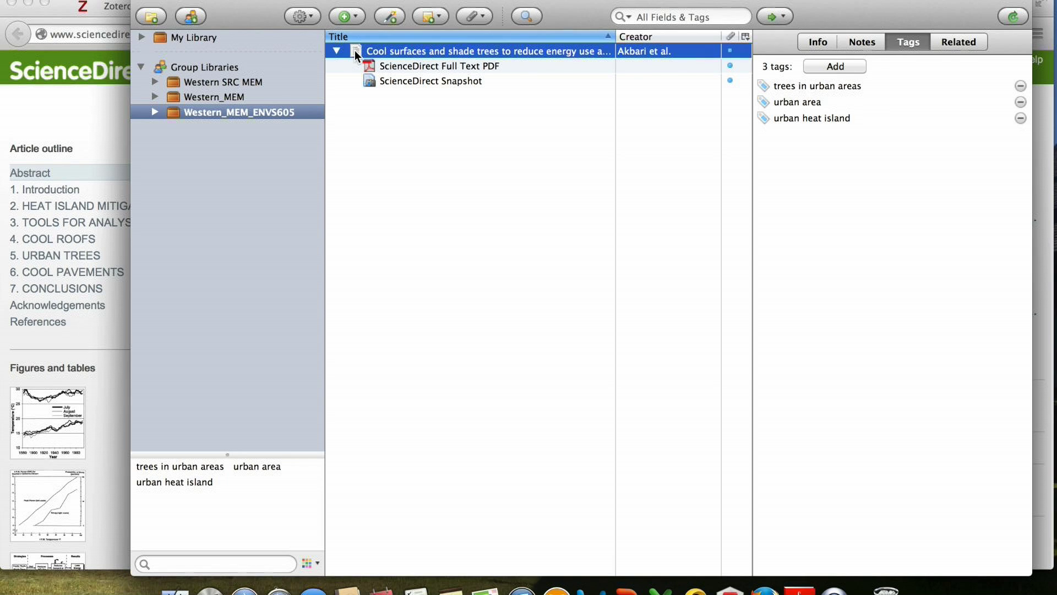
right_click(355, 51)
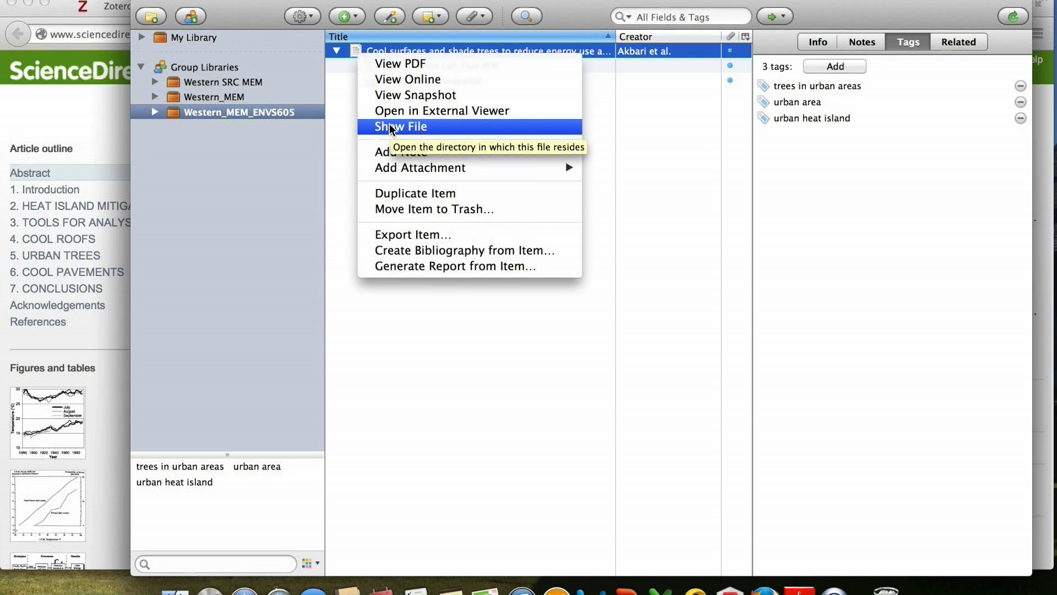
left_click(411, 208)
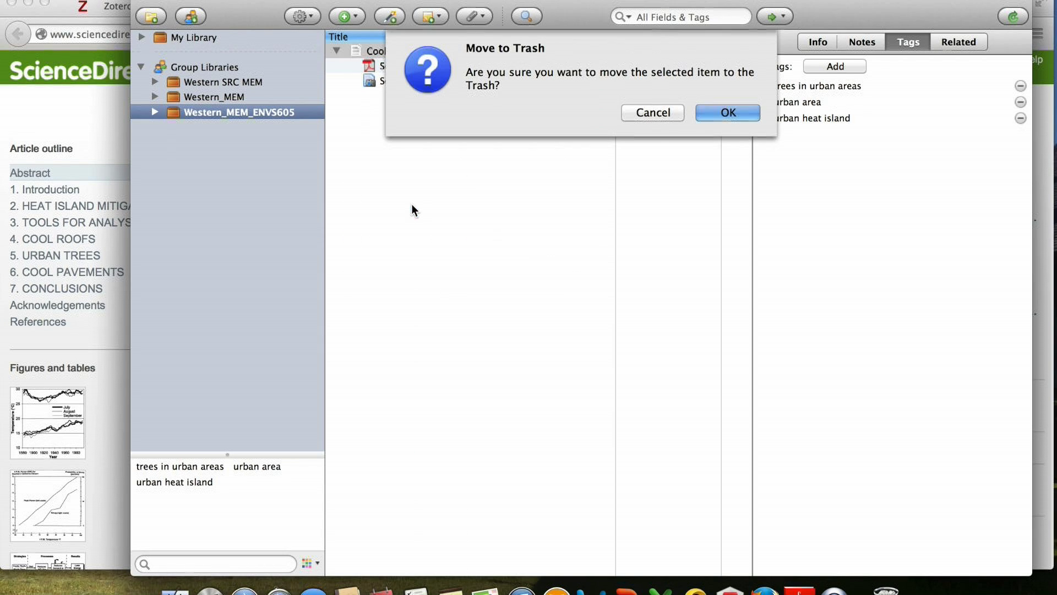
left_click(722, 112)
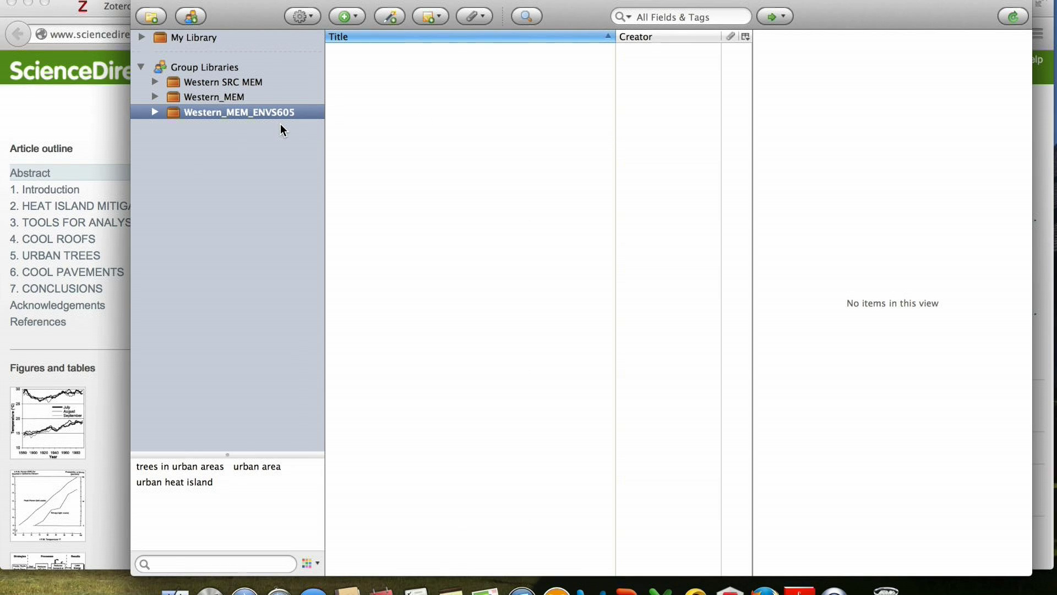
- Store a copy of 1-s2.0-S0038092X0000089X-main.pdf from the Desktop in the Western_MEM_ENVS605 library
left_click(355, 19)
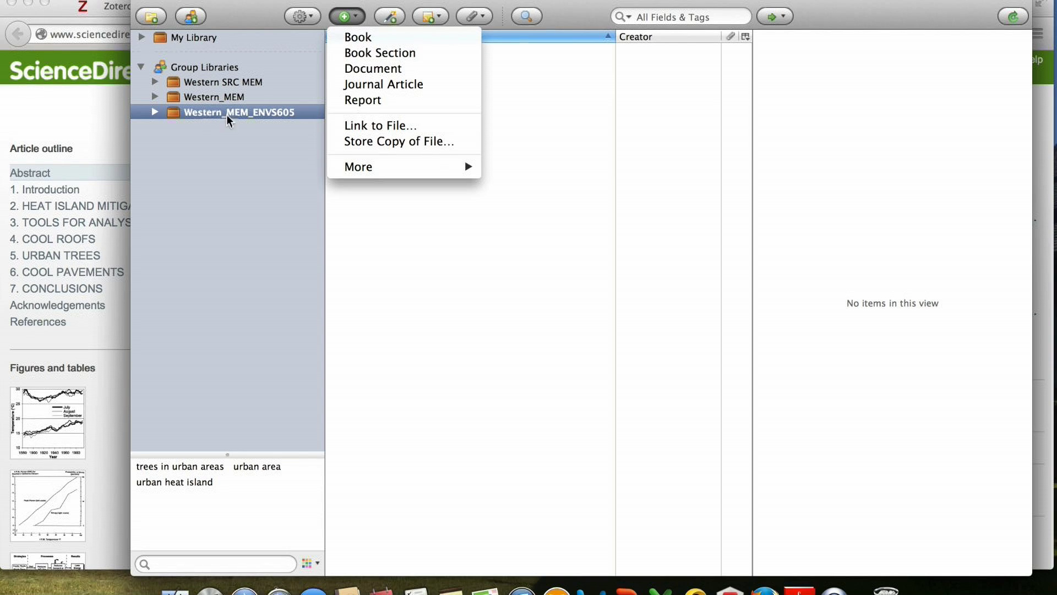
left_click(366, 144)
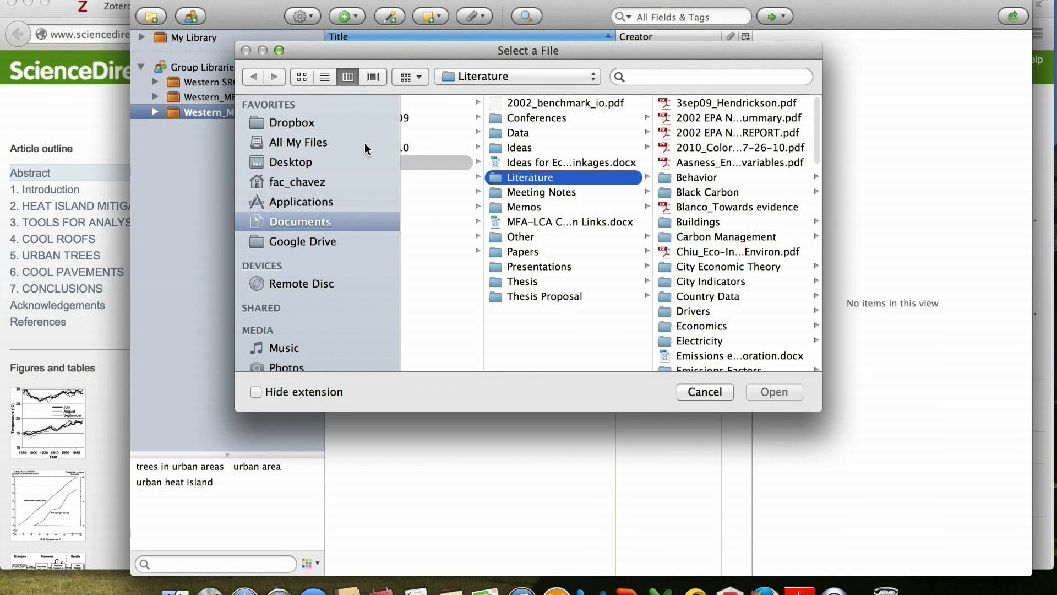
left_click(298, 162)
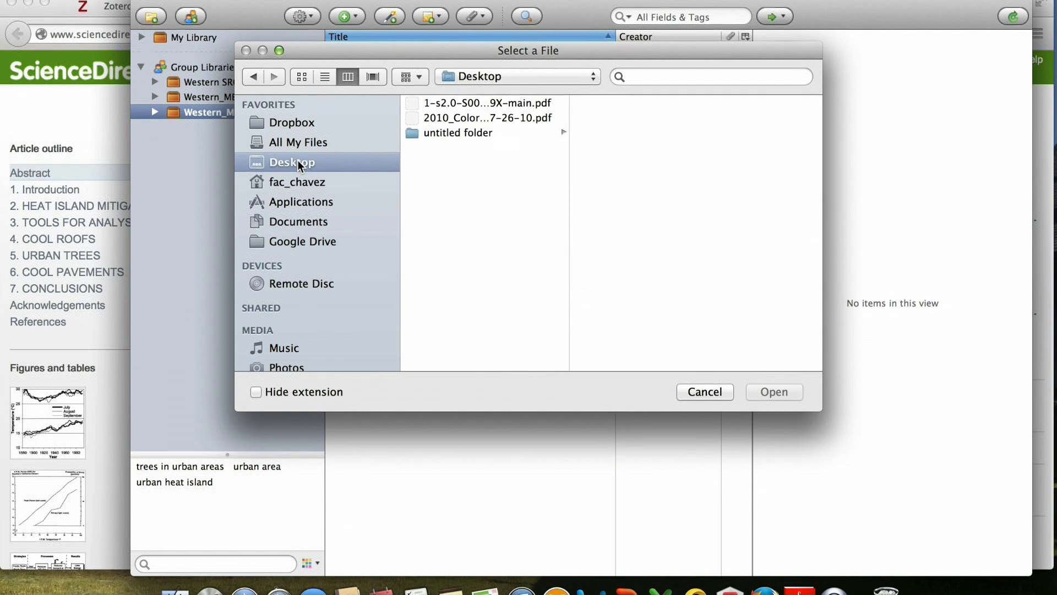
left_click(436, 104)
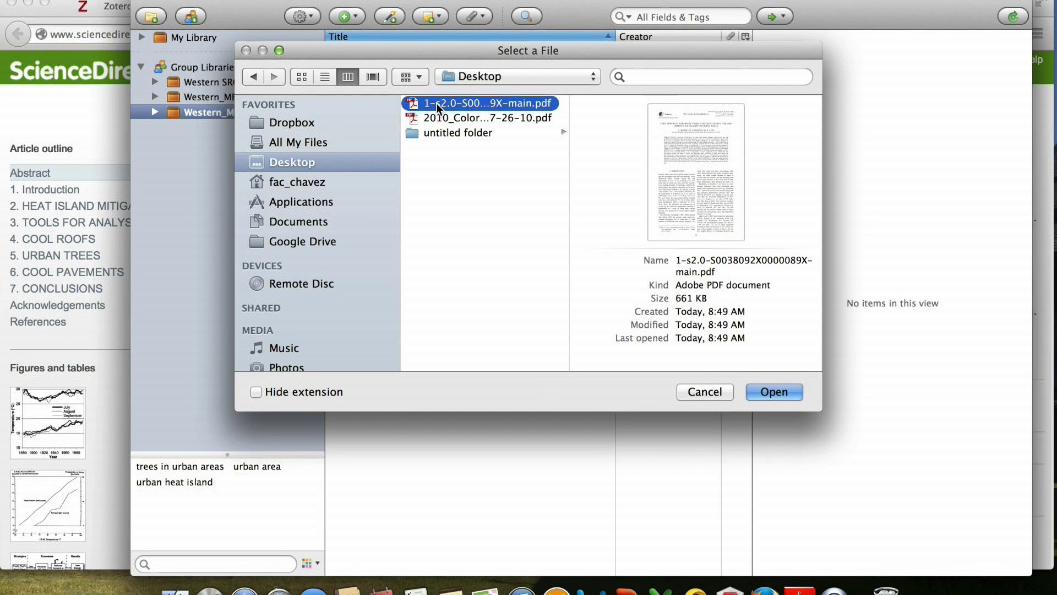
left_click(776, 393)
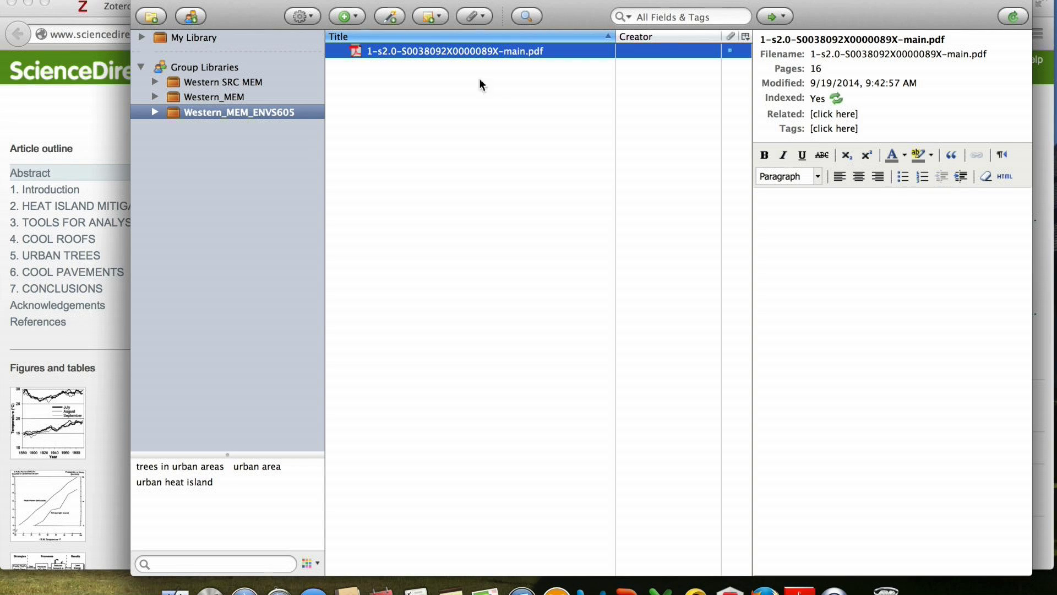
- Retrieve the metadata for the stored 1-s2.0-S0038092X0000089X-main.pdf and dismiss the retrieval progress window
right_click(415, 52)
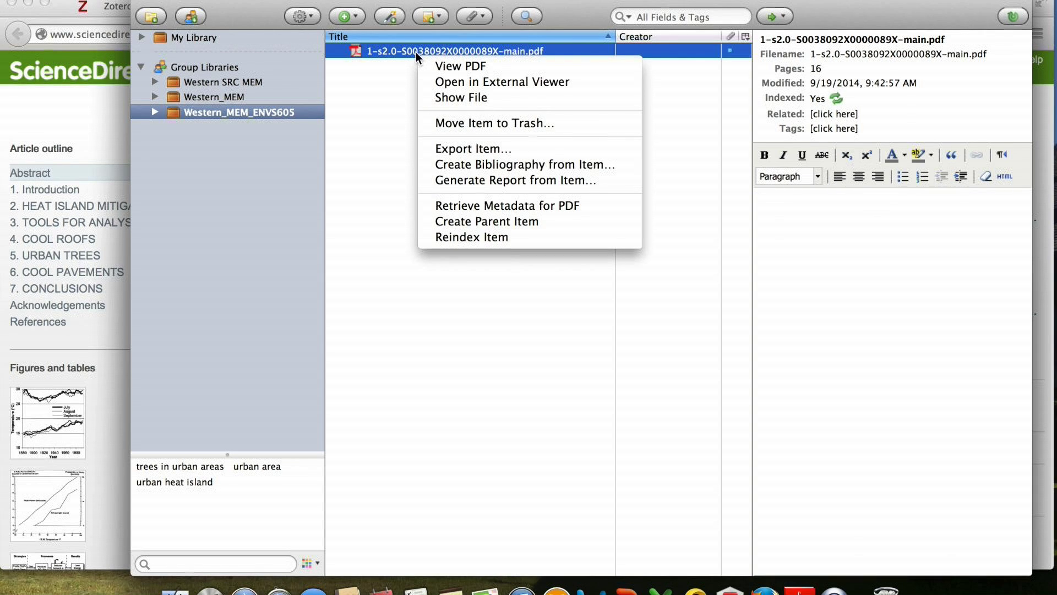
left_click(464, 205)
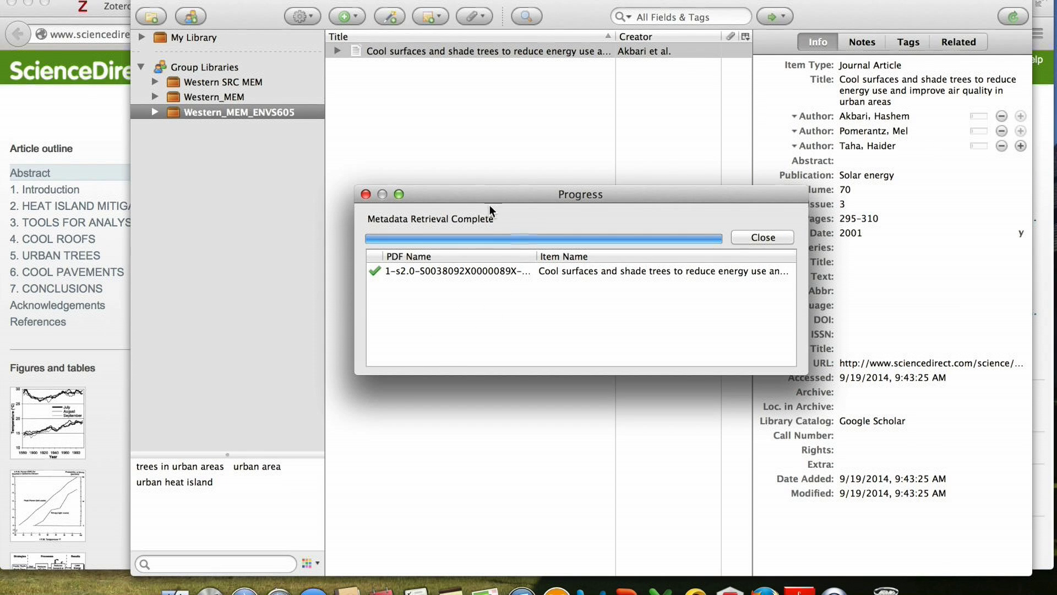
left_click(366, 194)
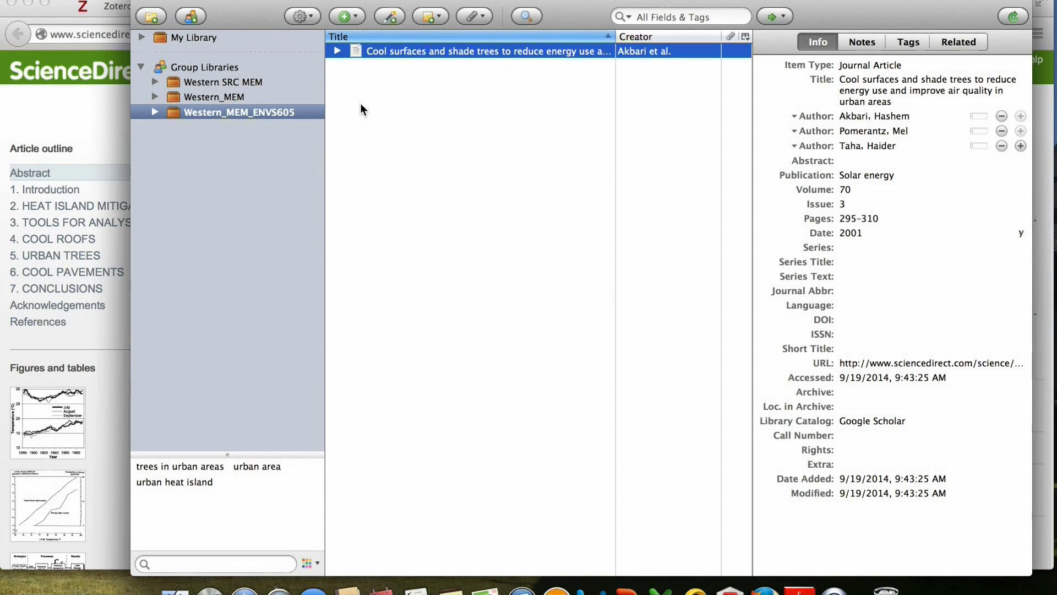
- Expand the article's attachment and inspect its item type, title and author fields without editing them
left_click(338, 51)
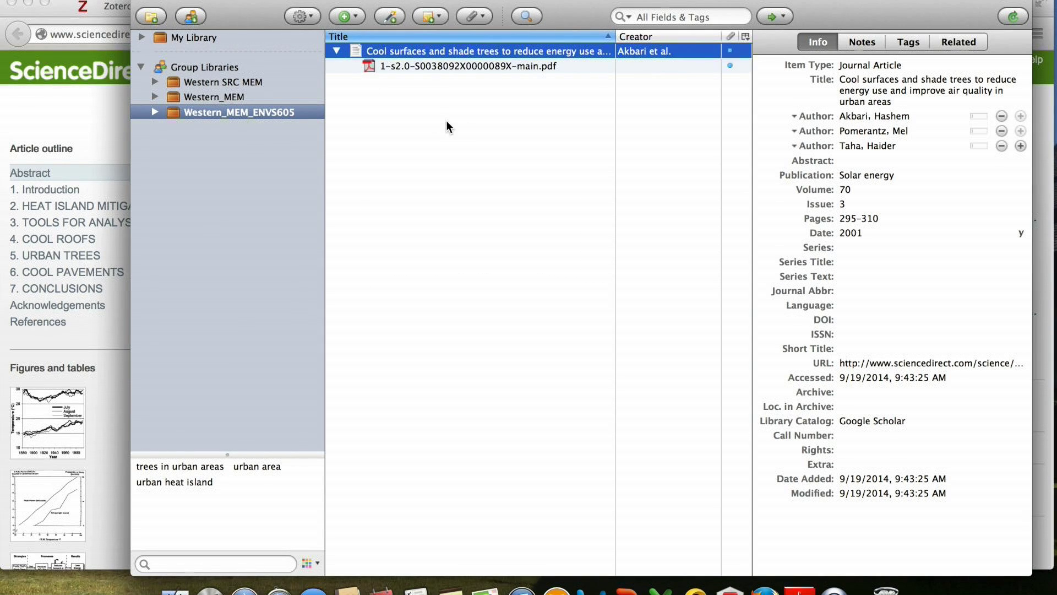
left_click(861, 97)
left_click(838, 65)
left_click(859, 107)
left_click(868, 138)
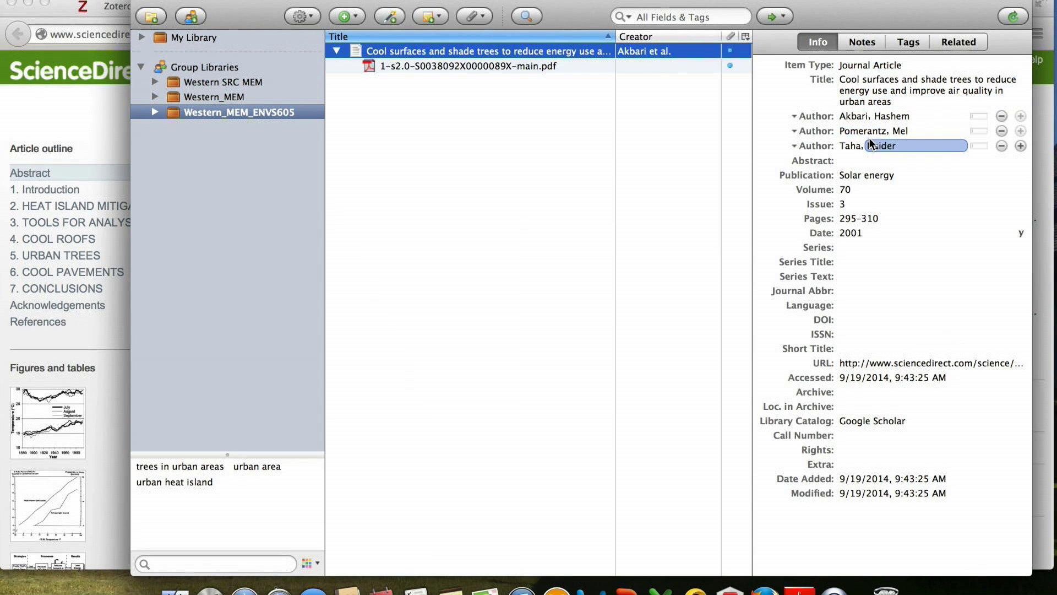
key("Return")
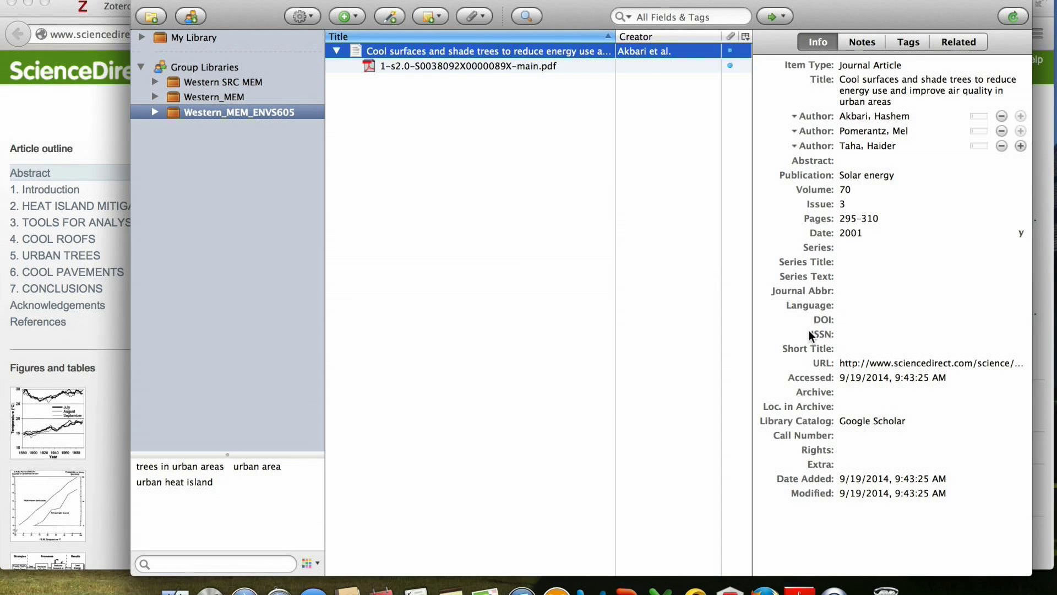
- Check the article's empty Extra field without editing it, then view its attached PDF and close the PDF reader
left_click(860, 464)
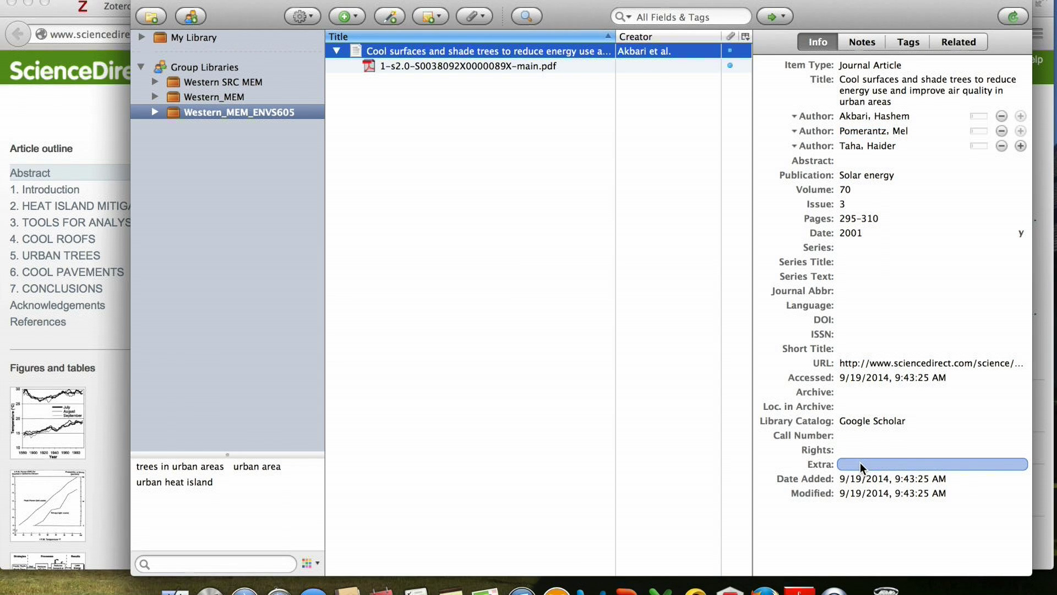
key("shift+Tab")
key("Escape")
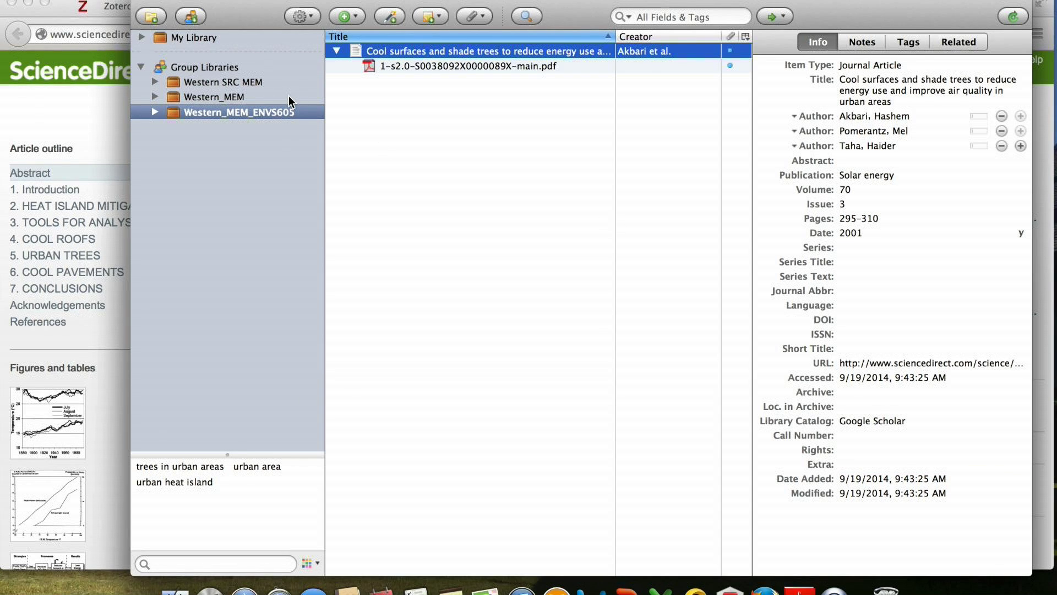
left_click(388, 69)
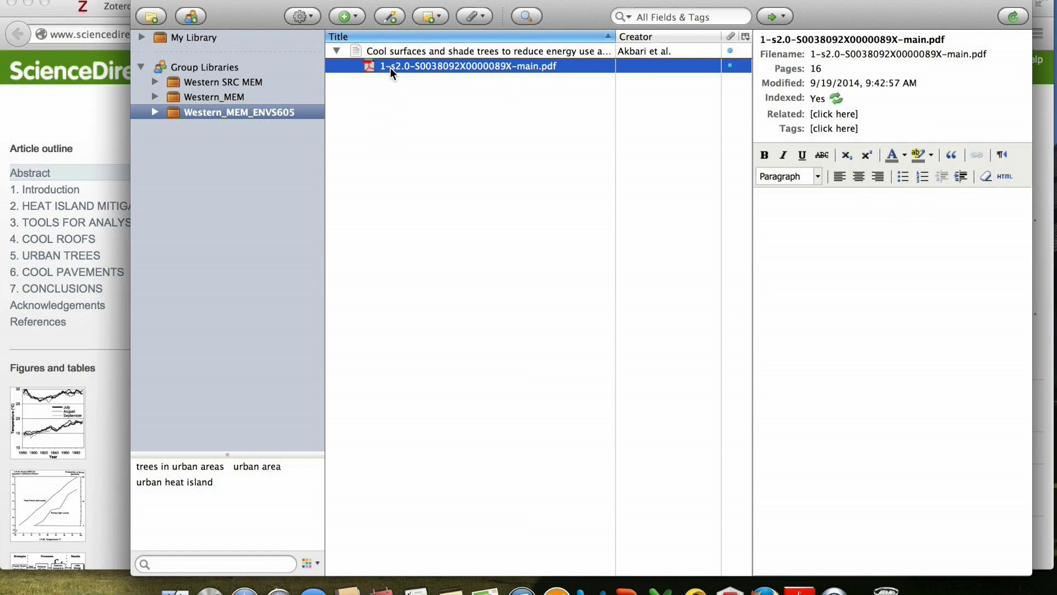
double_click(390, 67)
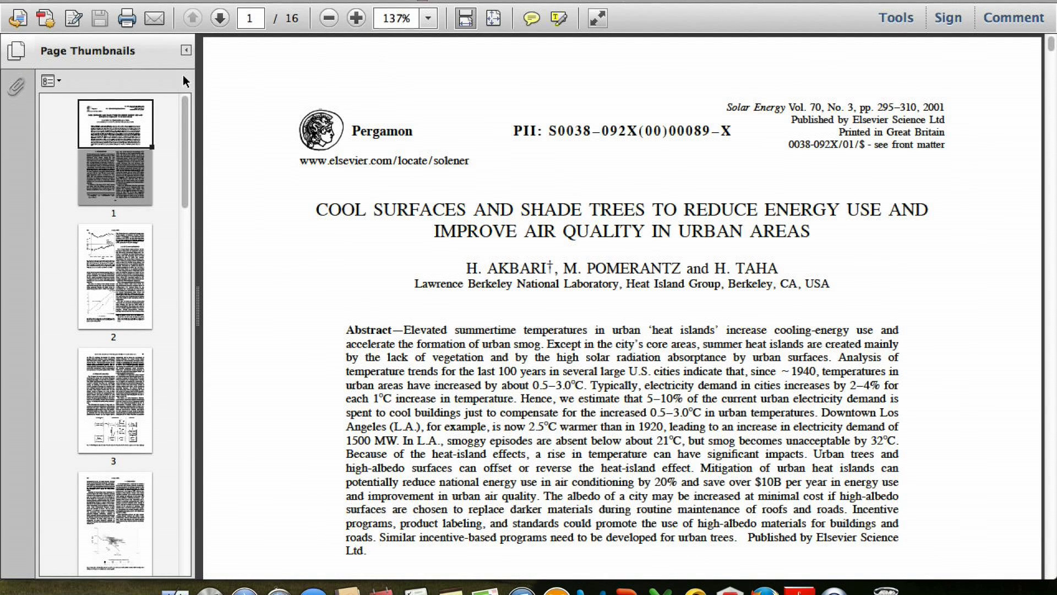
left_click(11, 3)
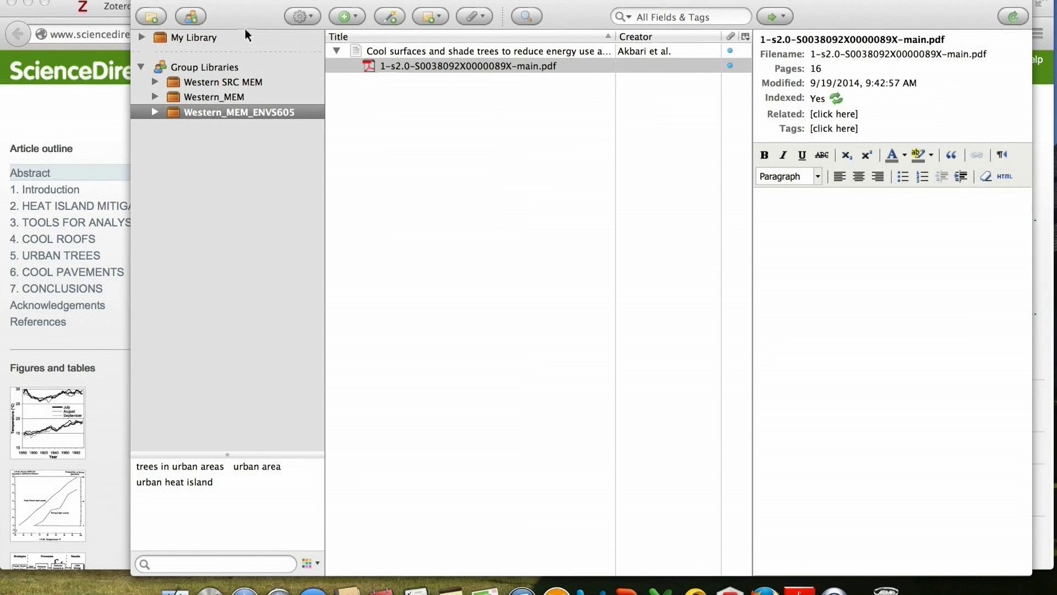
- Switch to the browser and read through the Devex article "The future we want"
left_click(155, 5)
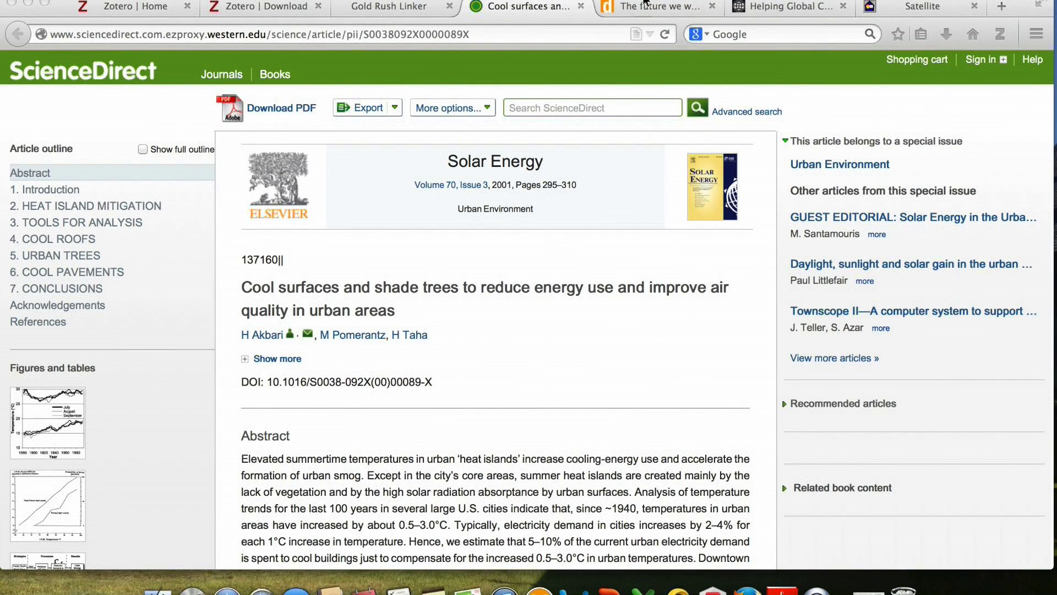
left_click(662, 8)
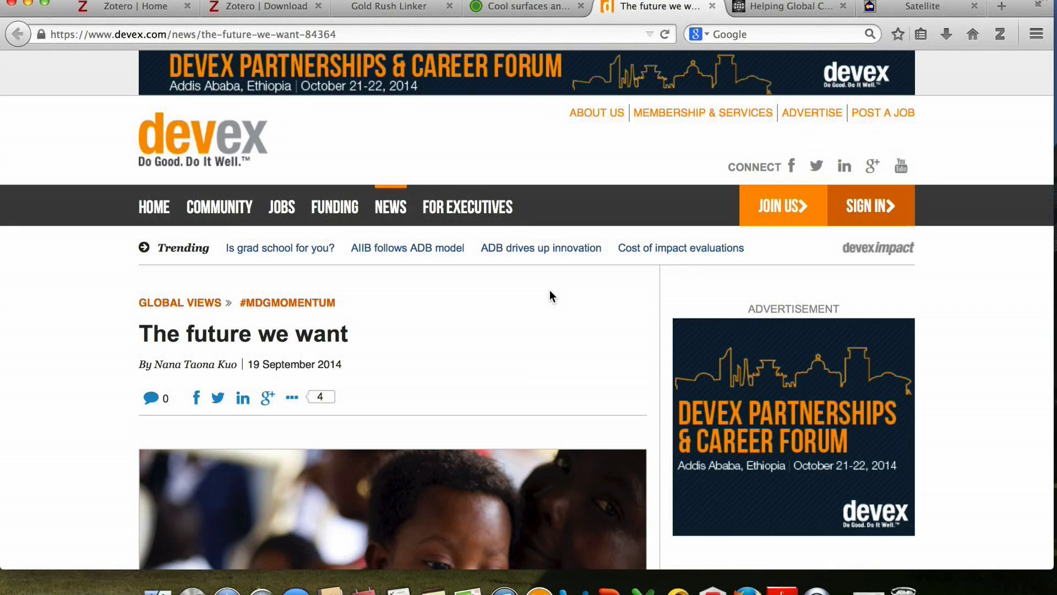
scroll(550, 292, "down", 5)
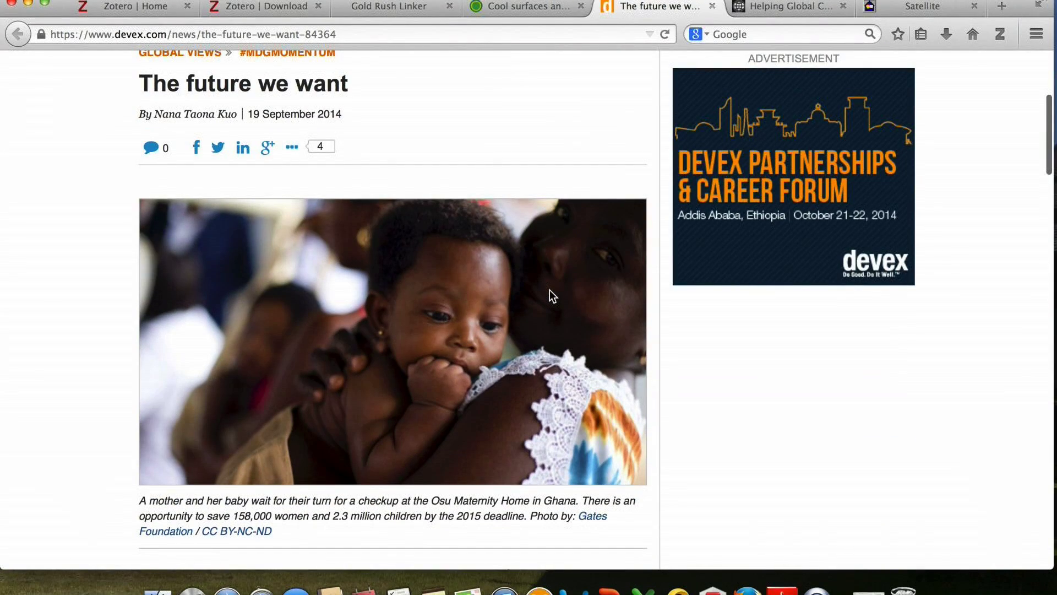
scroll(552, 296, "up", 2)
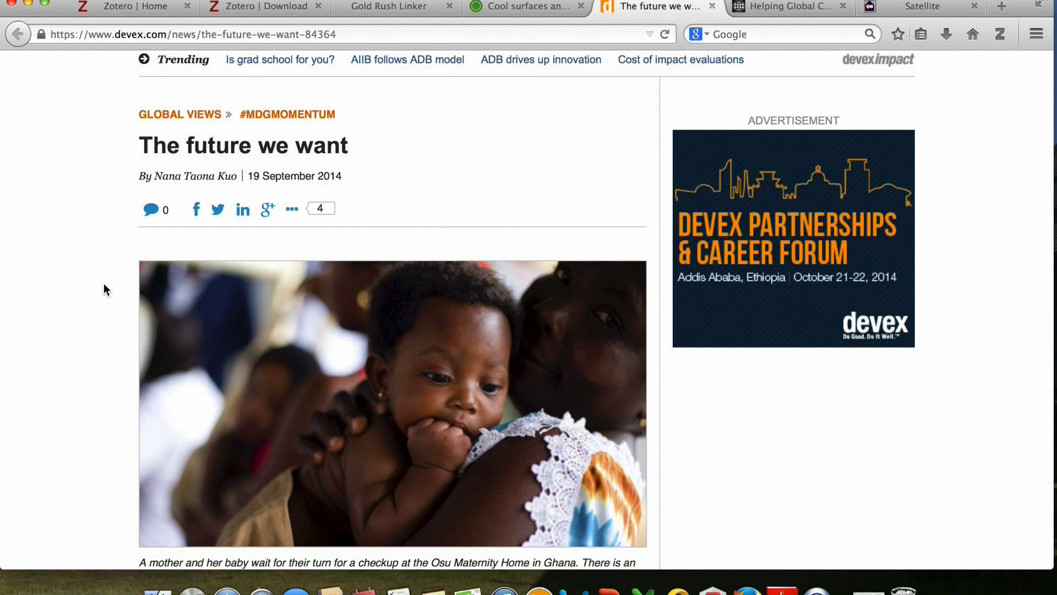
scroll(104, 283, "down", 2)
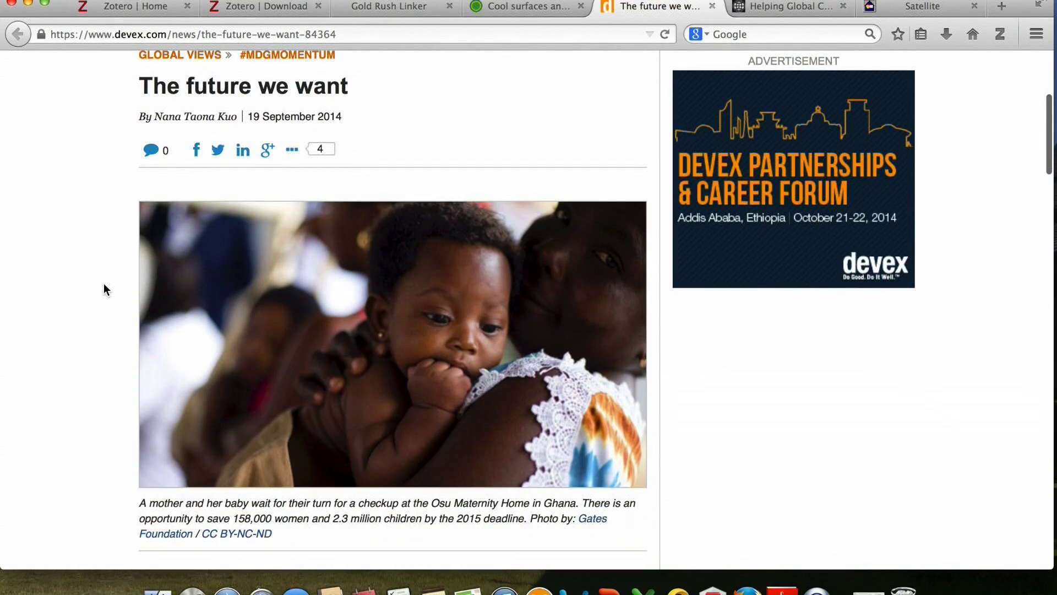
scroll(104, 285, "down", 15)
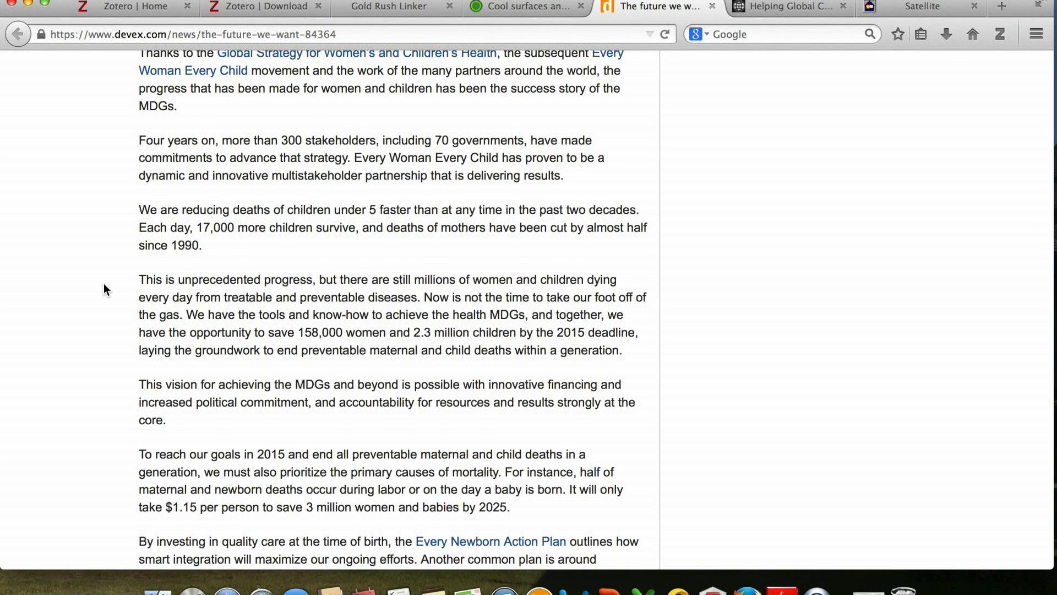
scroll(118, 200, "down", 5)
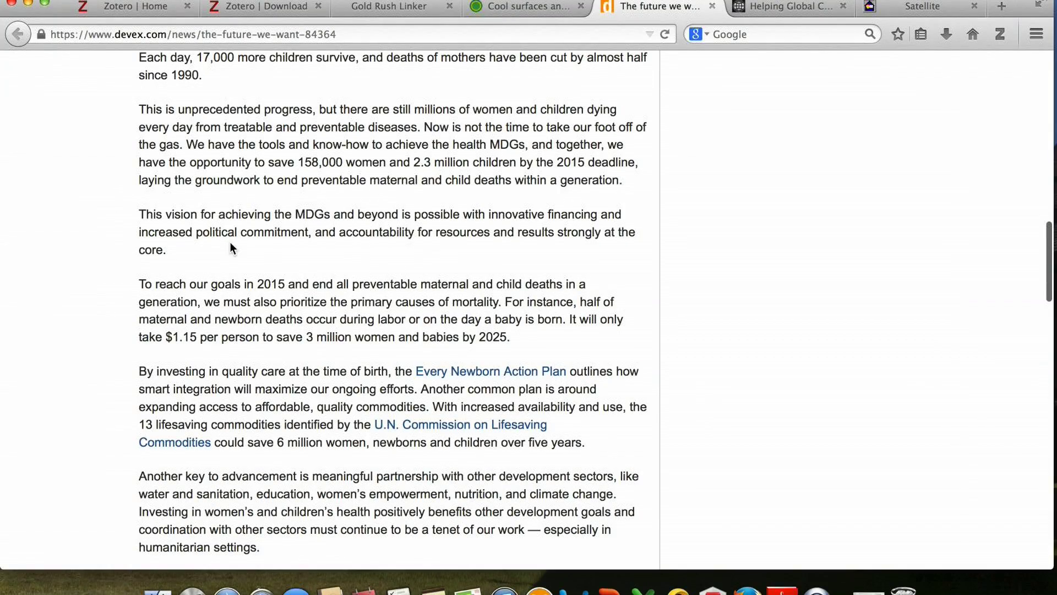
scroll(295, 259, "down", 8)
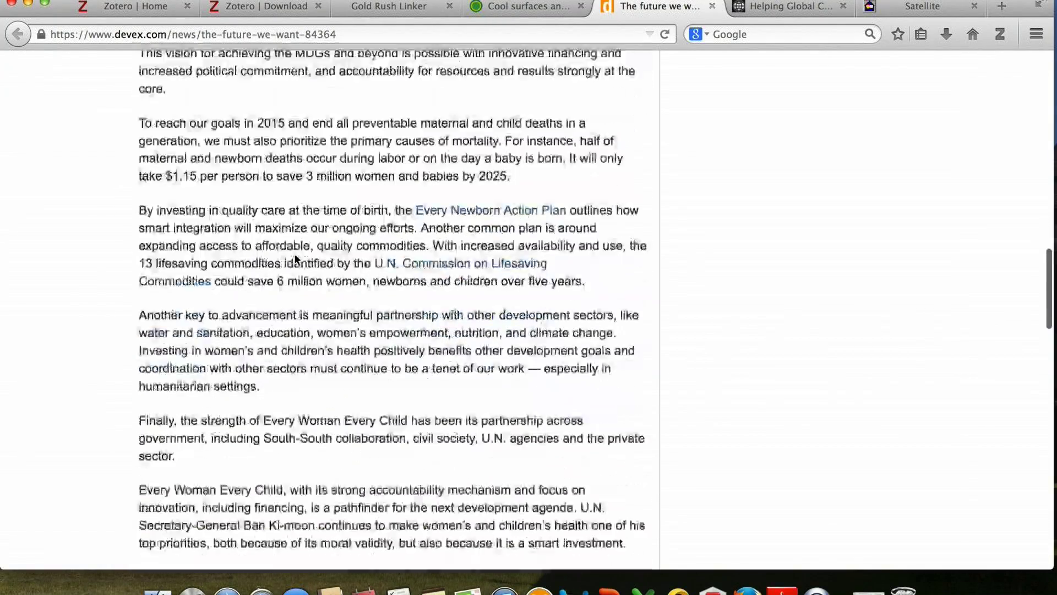
scroll(435, 220, "up", 13)
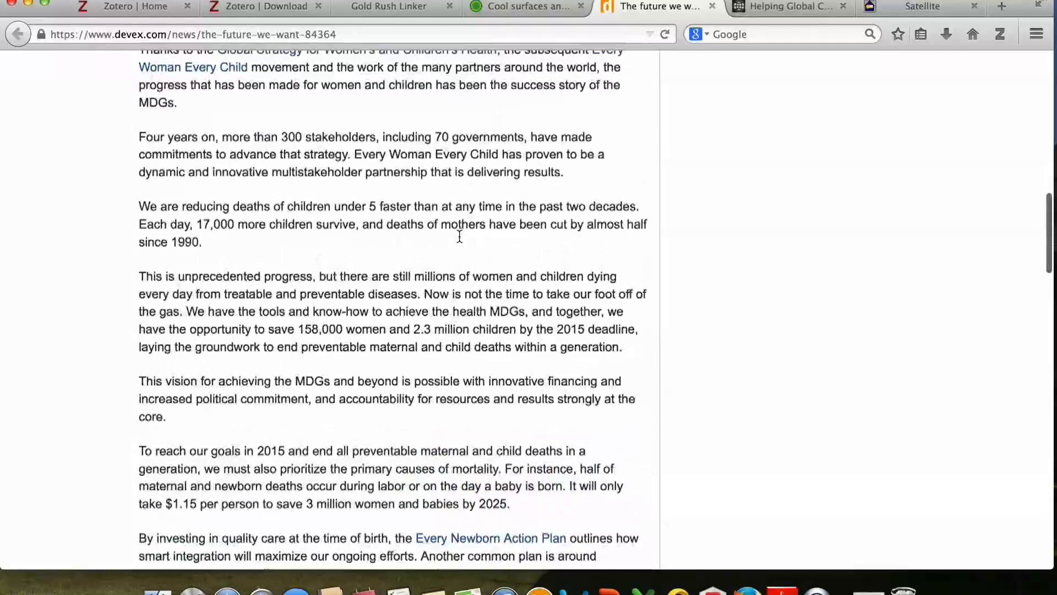
scroll(460, 236, "up", 8)
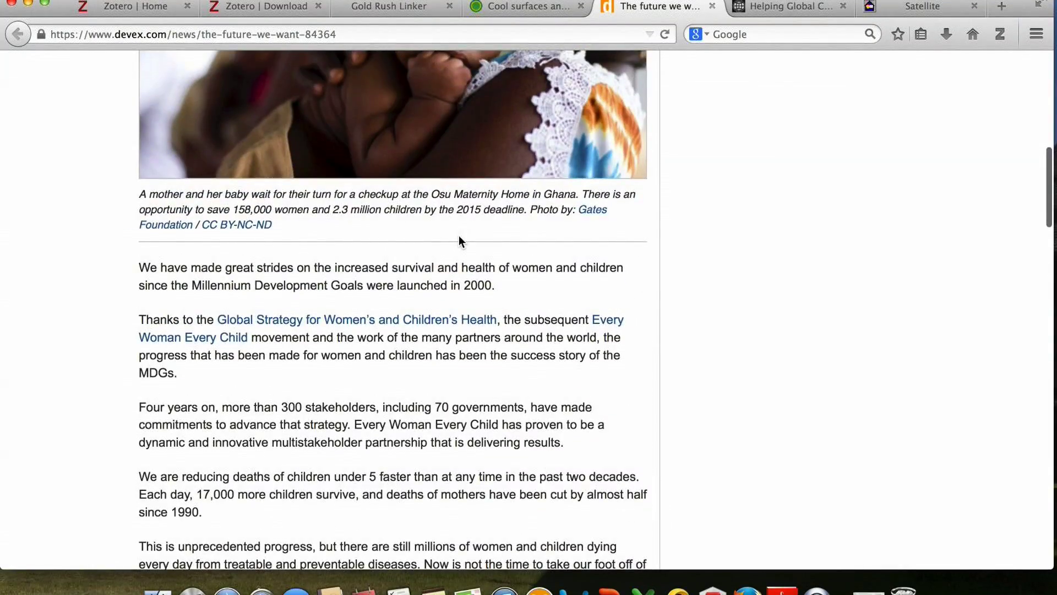
scroll(460, 237, "down", 4)
scroll(459, 237, "down", 5)
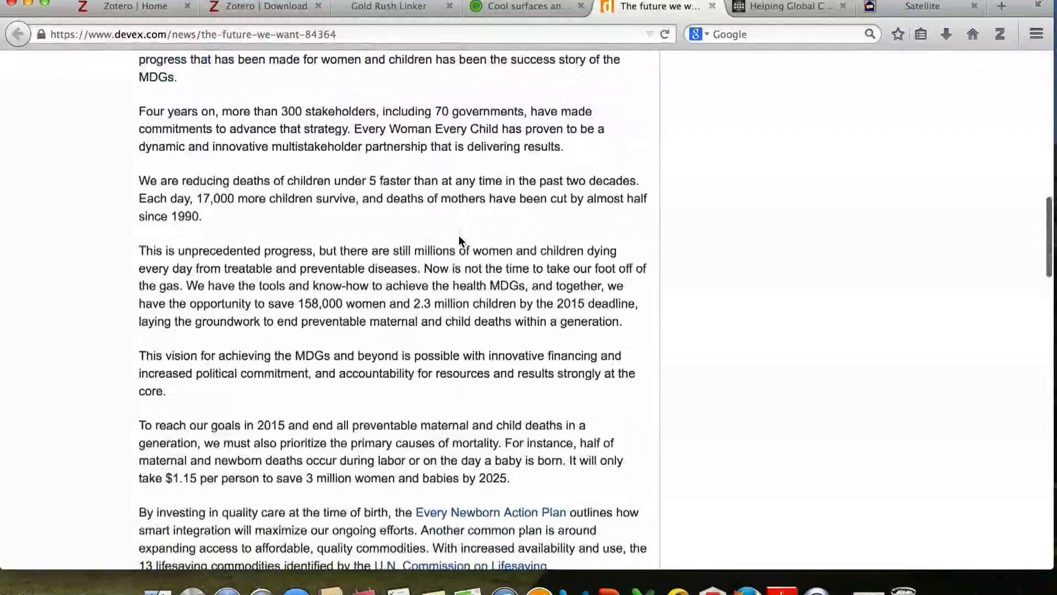
- Create a Zotero web page item from the current Devex article page
right_click(569, 229)
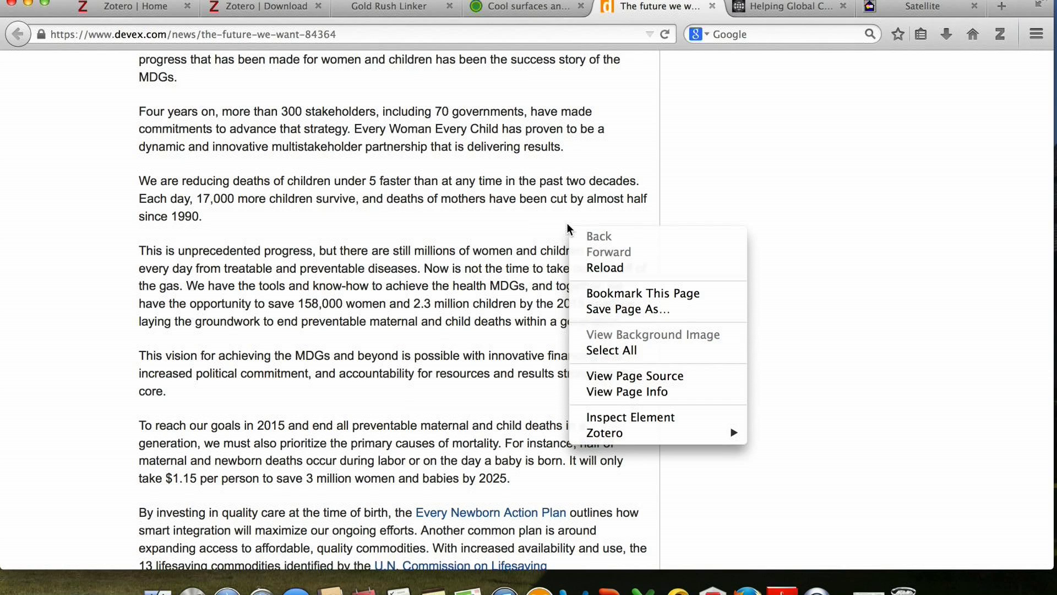
mouse_move(618, 434)
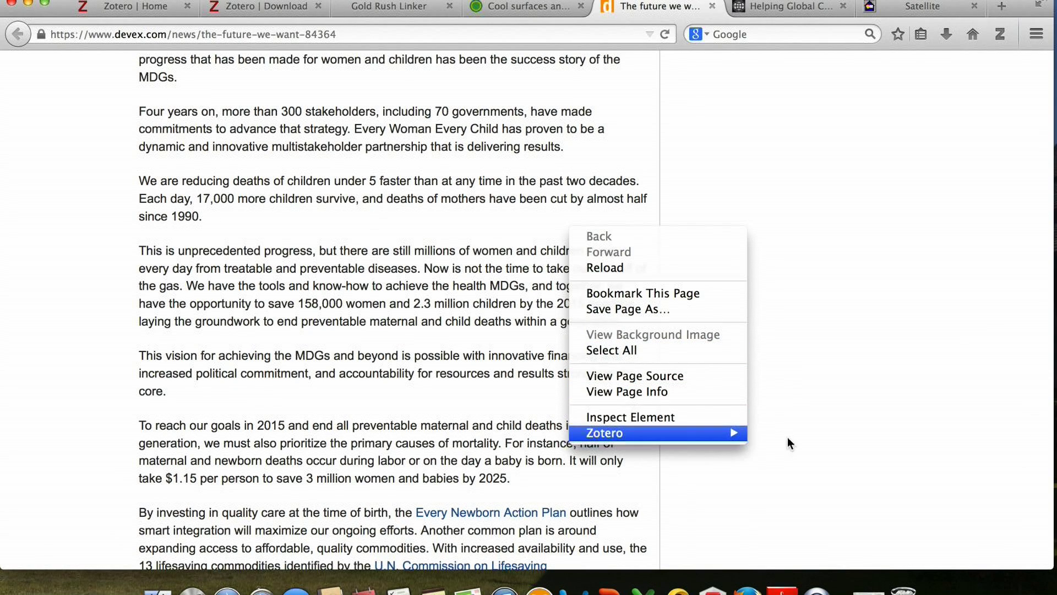
mouse_move(741, 433)
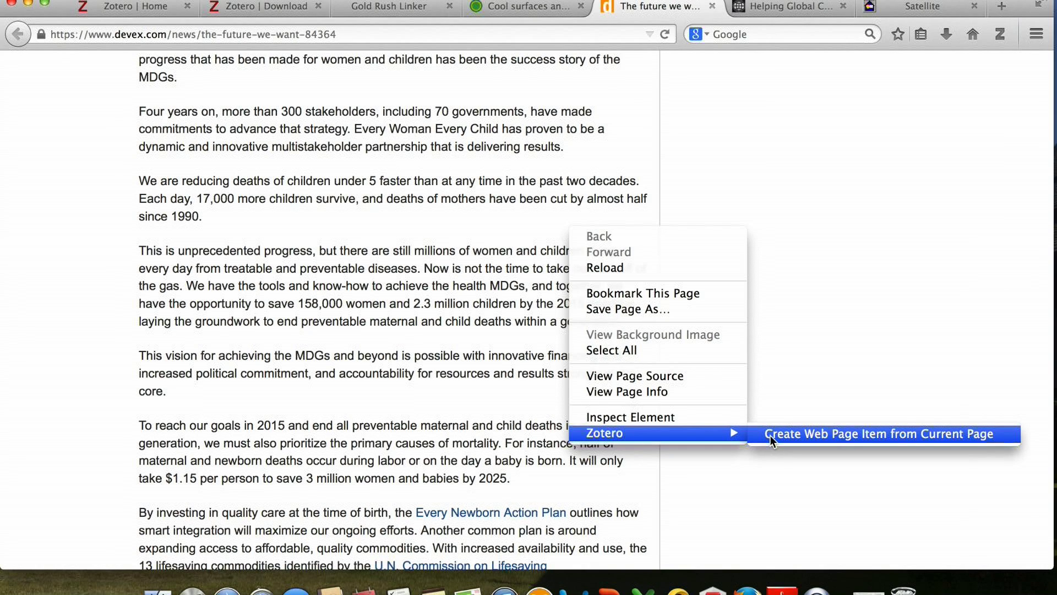
left_click(769, 435)
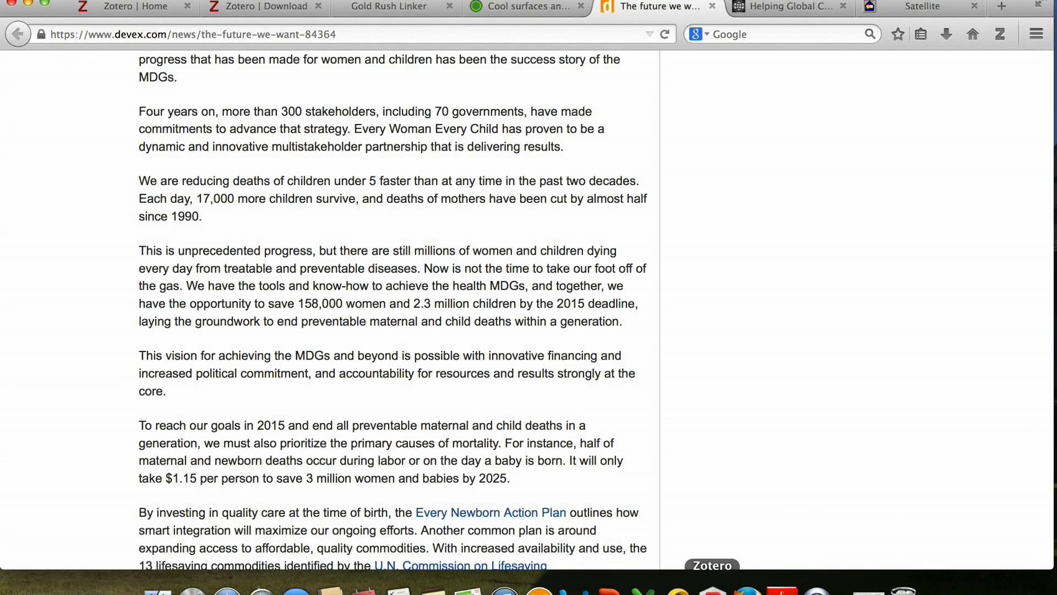
- Switch to Zotero, expand "The future we want | Devex" to show its snapshot, and set the author's last name to Devex
left_click(713, 585)
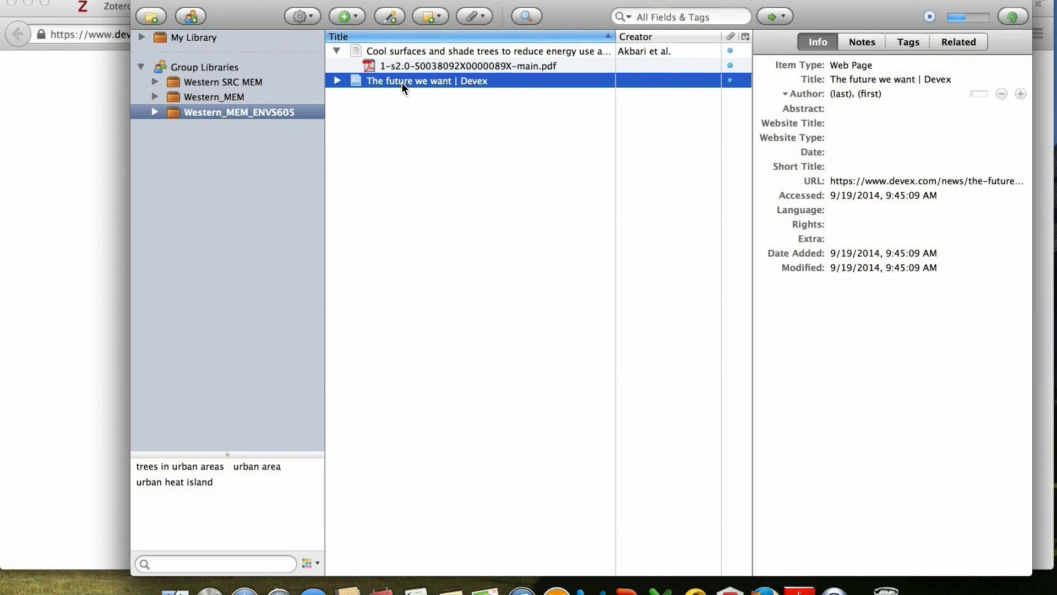
left_click(335, 80)
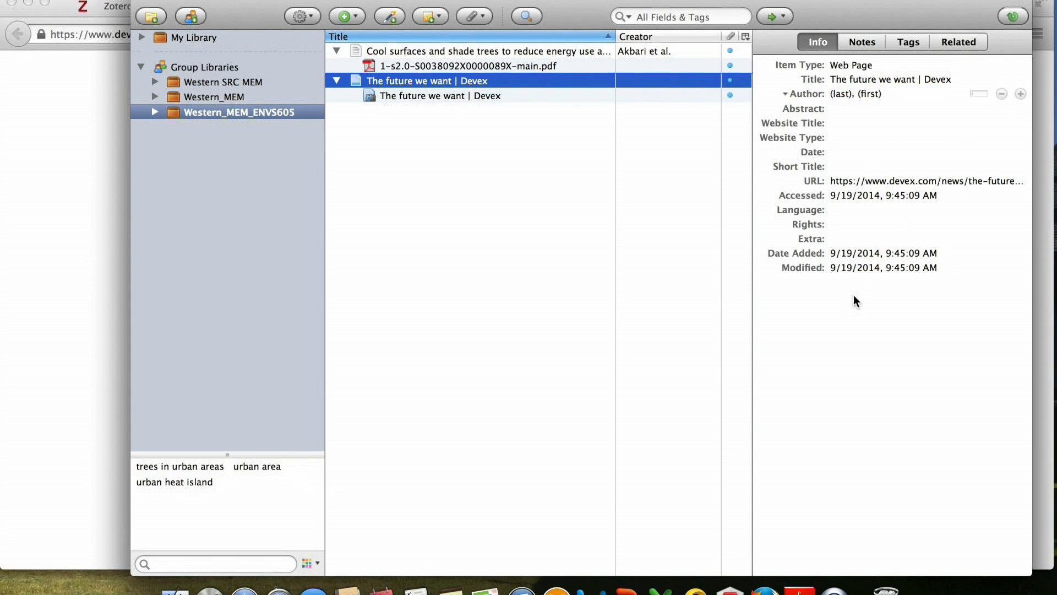
left_click(840, 95)
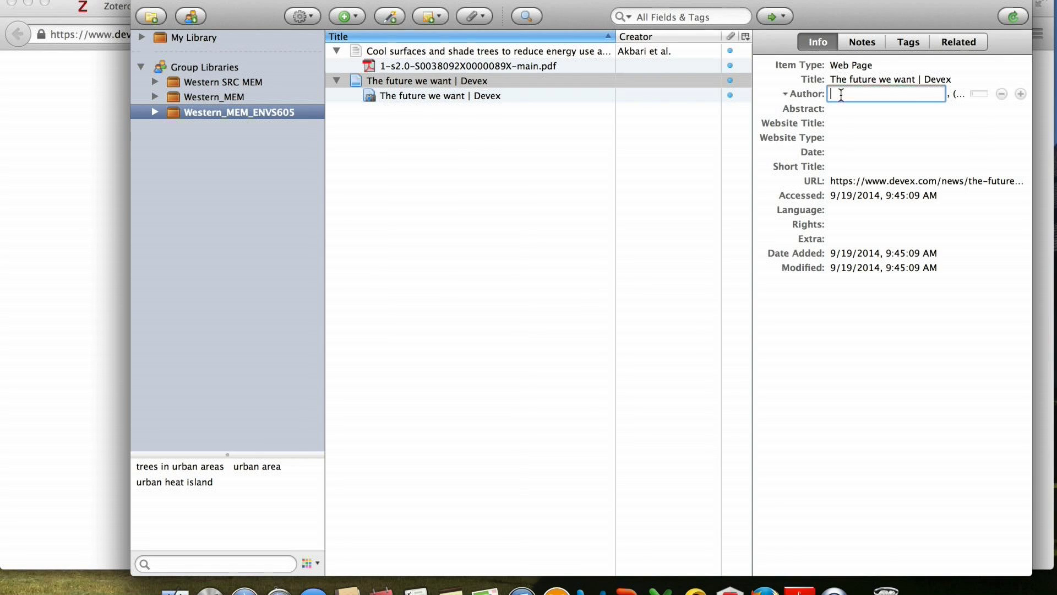
type("Devex")
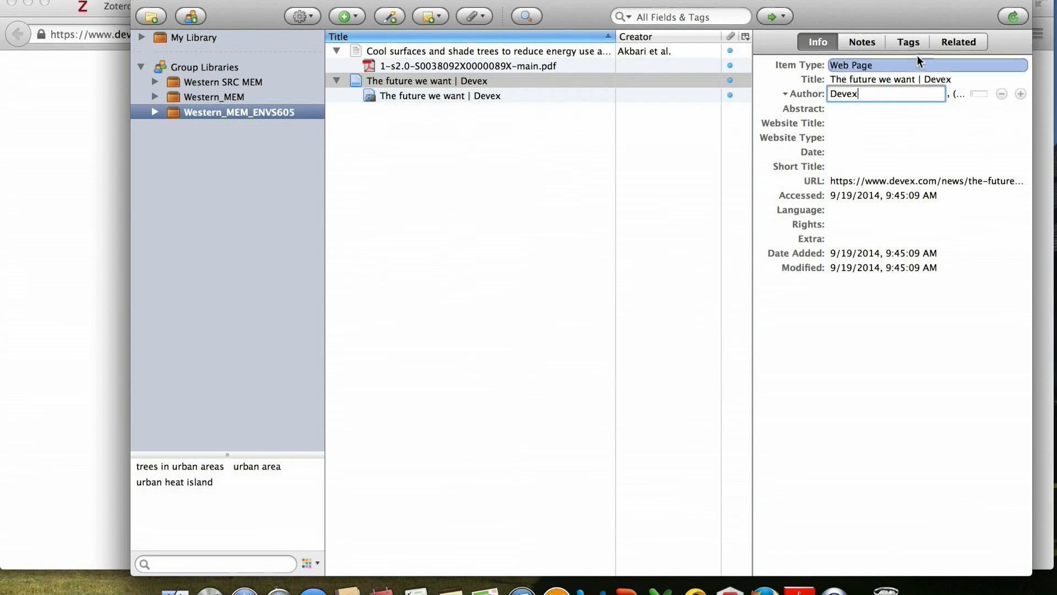
- Add the tags "Sustainable Development" and "Developing Countries" to the Devex web page item
left_click(909, 43)
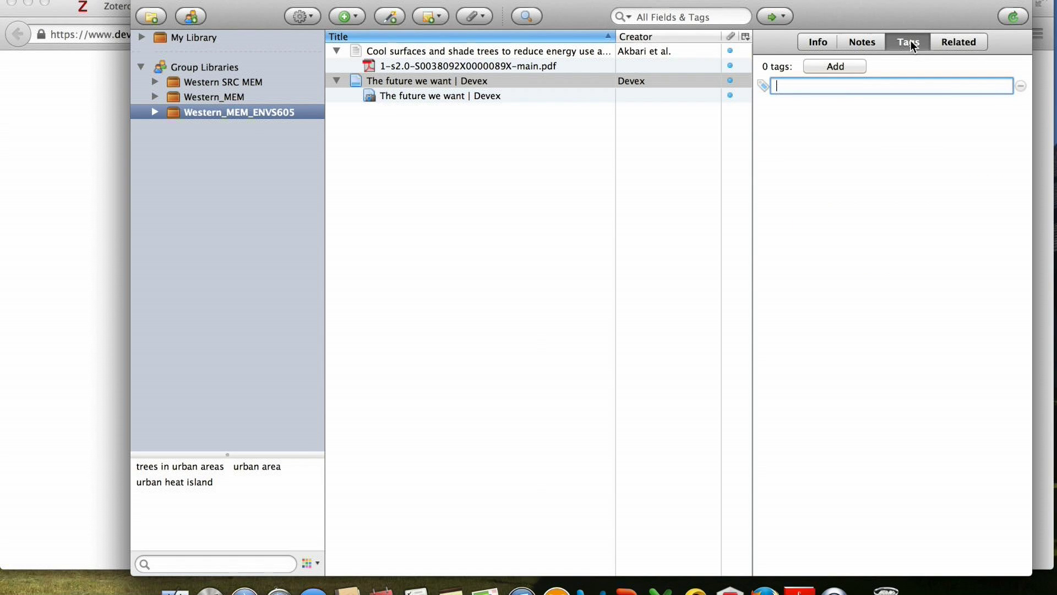
type("Sustainable Development")
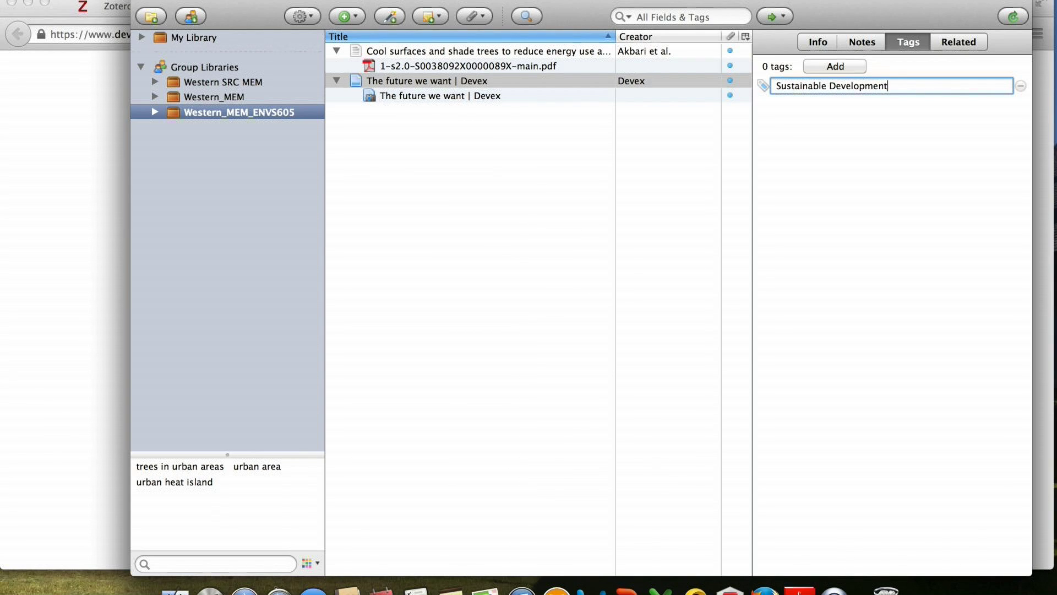
key("Return")
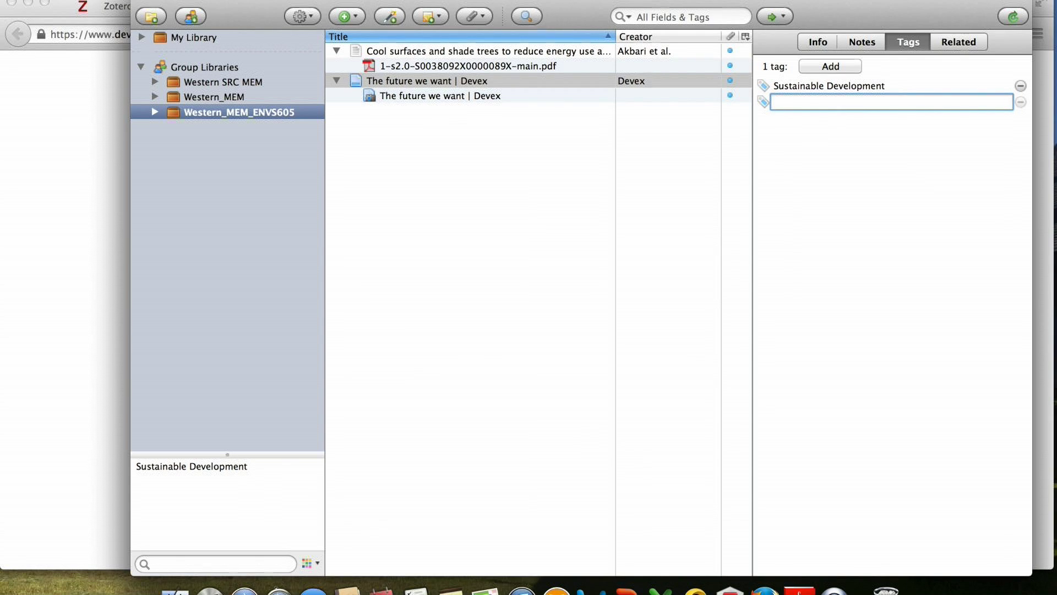
type("Developing Countries")
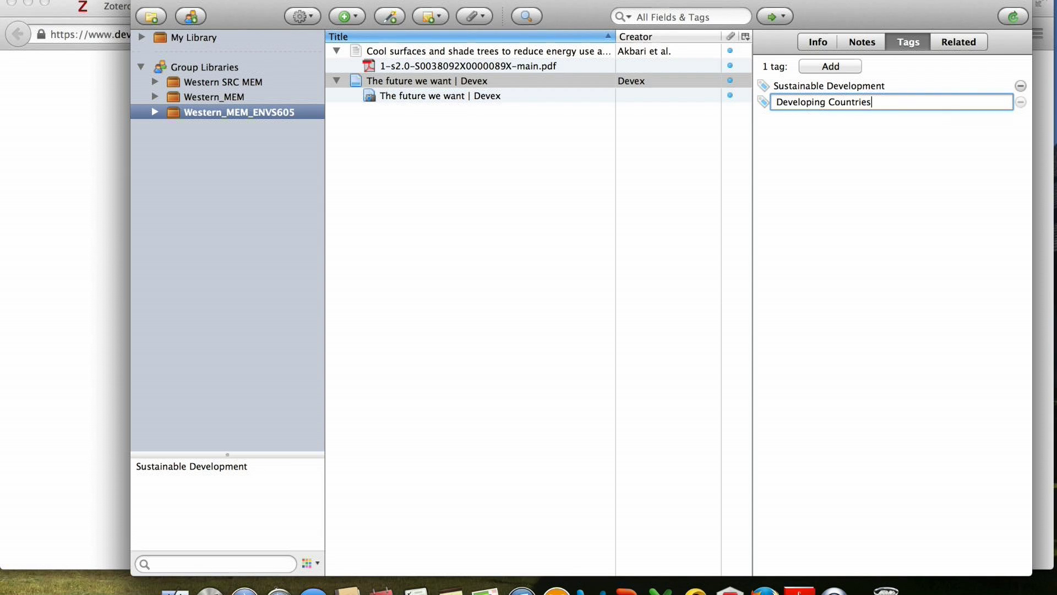
key("Return")
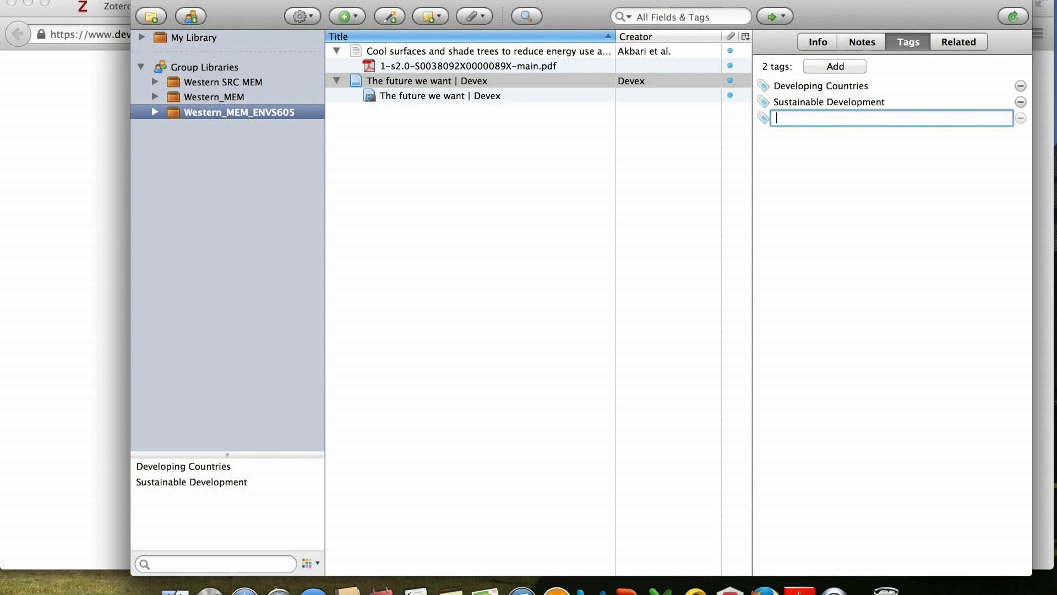
- Tag the "Cool surfaces and shade trees" article with "urban area" and "urban heat island", then select the Western_MEM_ENVS605 library
left_click(521, 50)
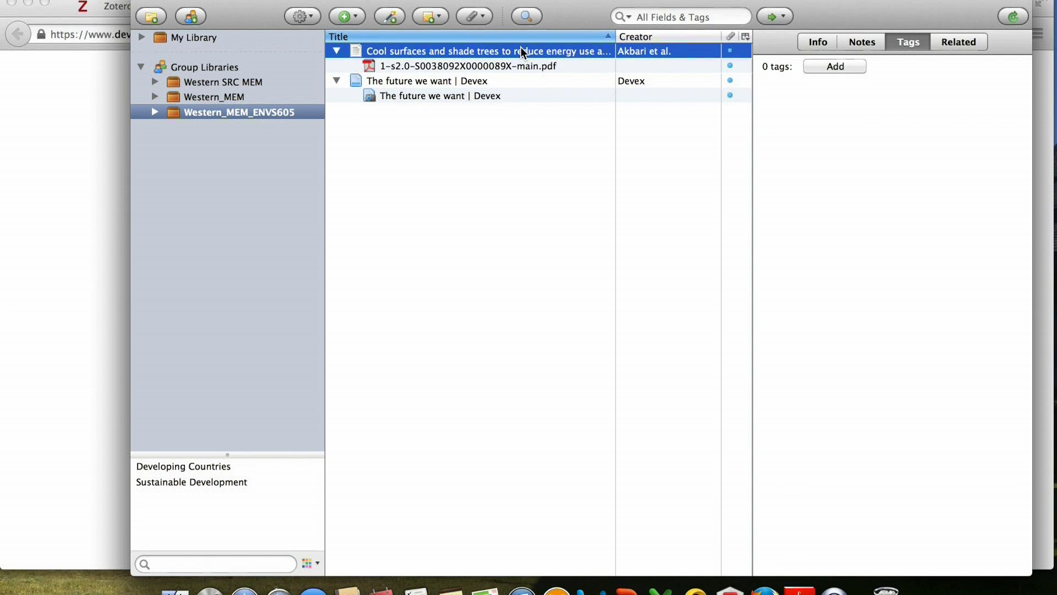
left_click(833, 68)
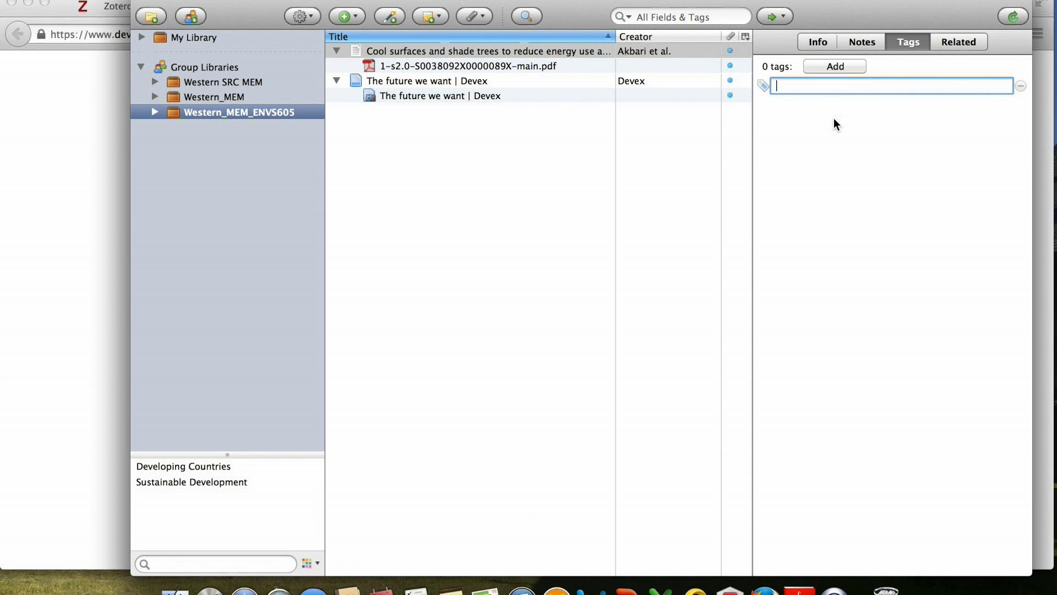
type("urban")
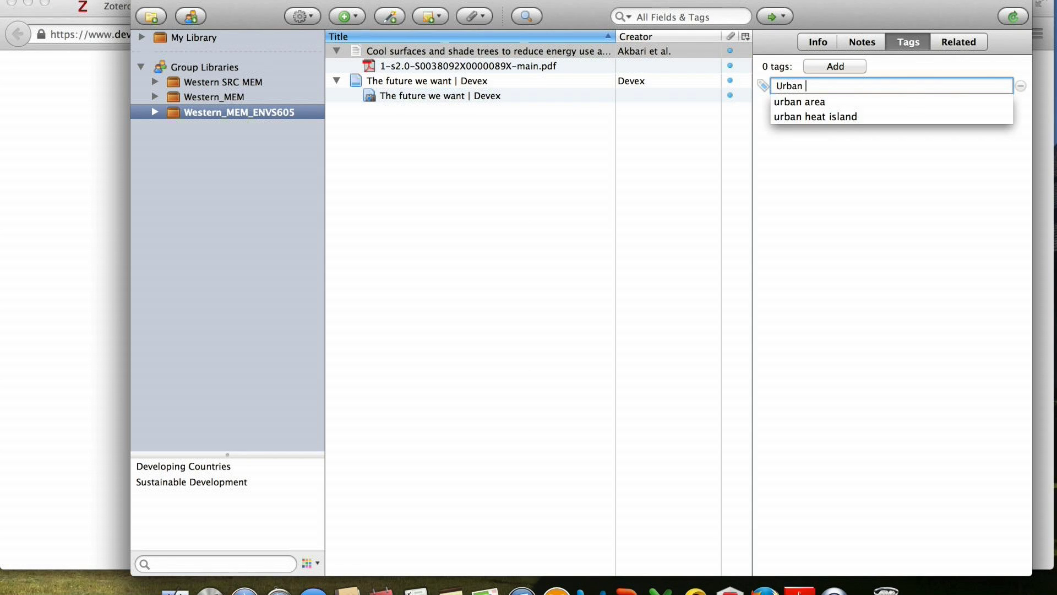
key("Down")
key("Return")
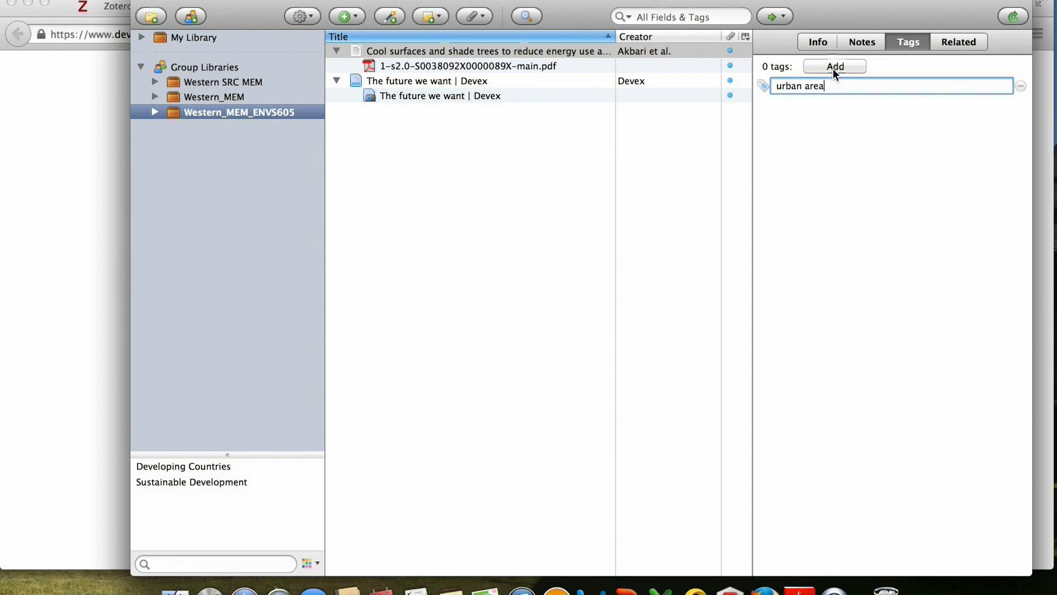
key("Return")
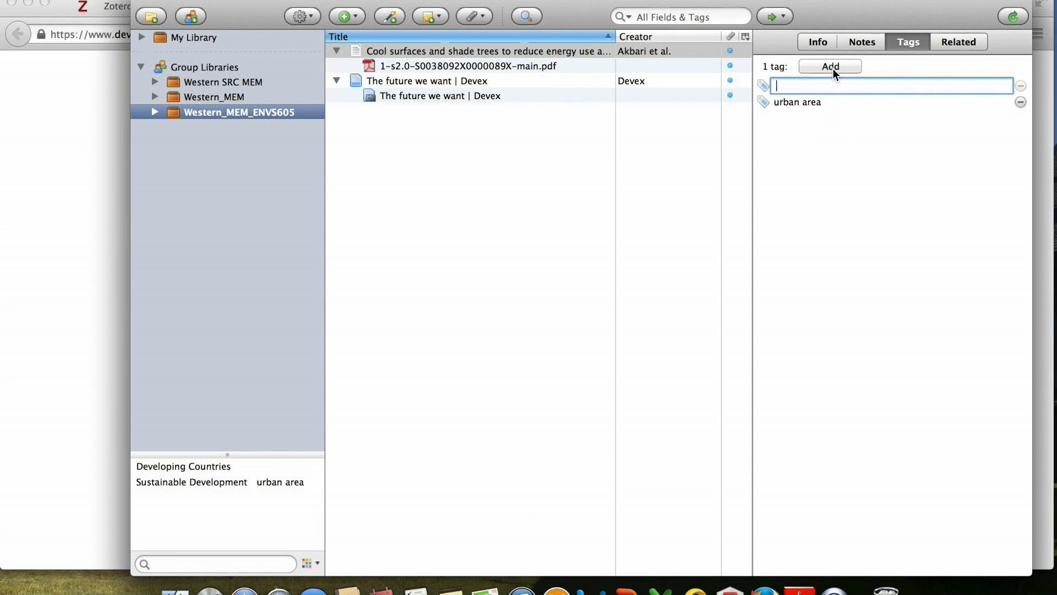
type("urban heat island")
key("Escape")
left_click(282, 114)
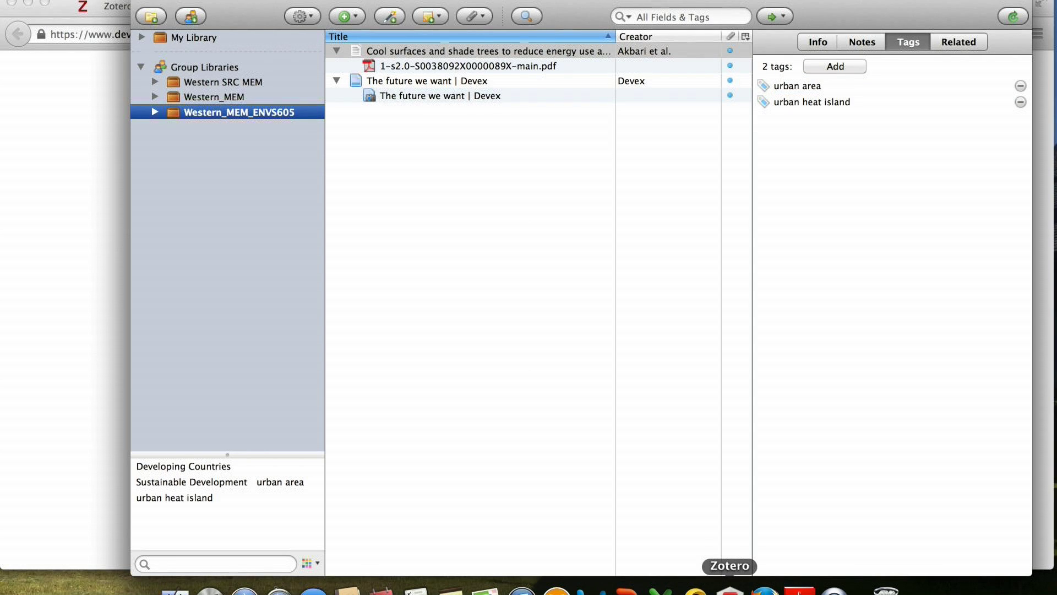
- Switch to Firefox, skim the Devex article, and look through the World Bank feature "Helping Global Cities Harness the Power of Energy Efficiency"
left_click(764, 590)
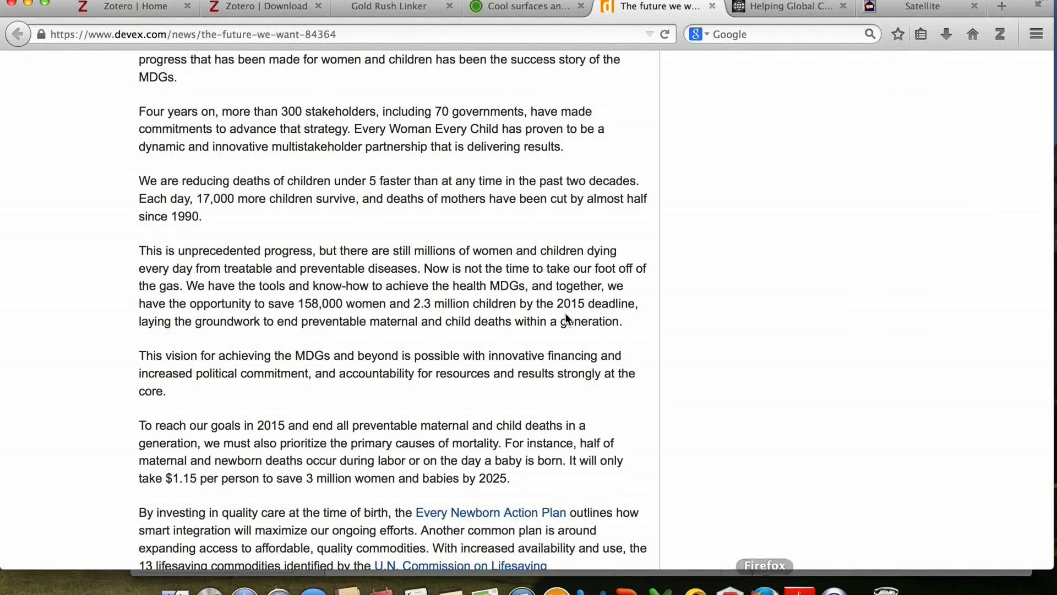
scroll(434, 300, "down", 8)
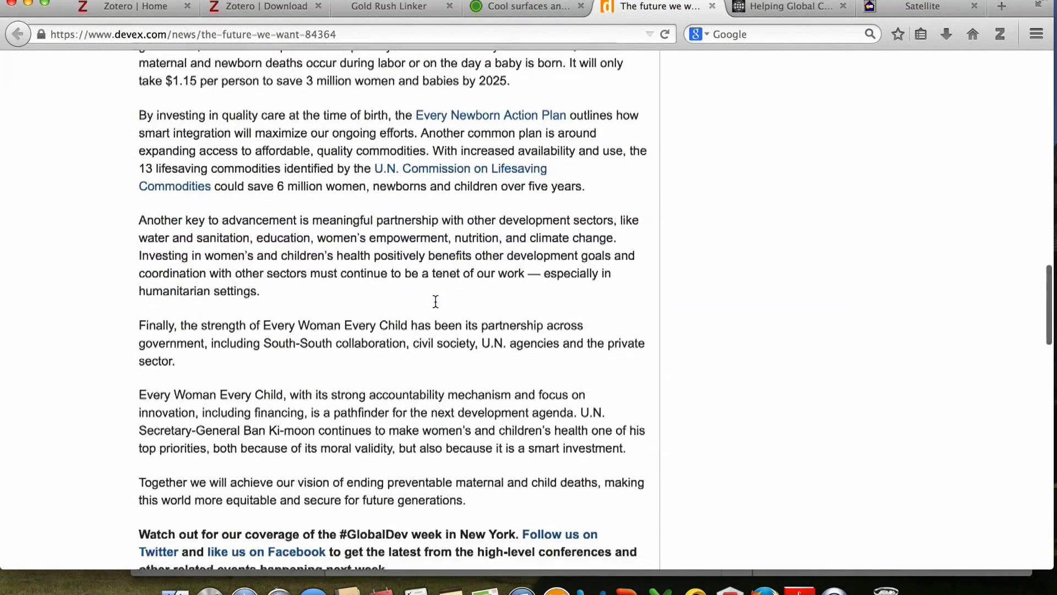
scroll(435, 300, "up", 9)
scroll(434, 299, "up", 10)
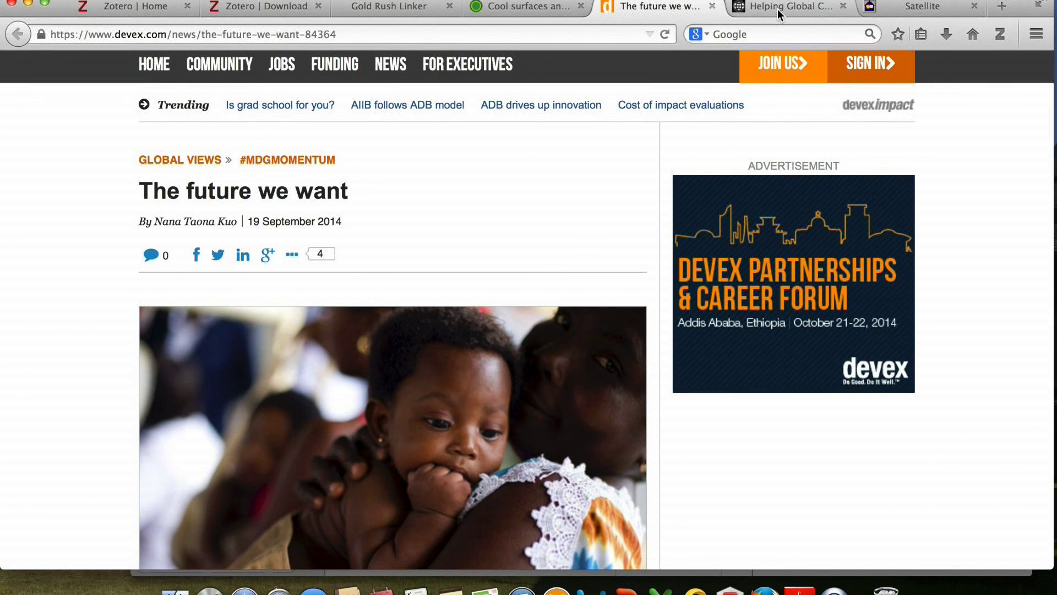
left_click(779, 12)
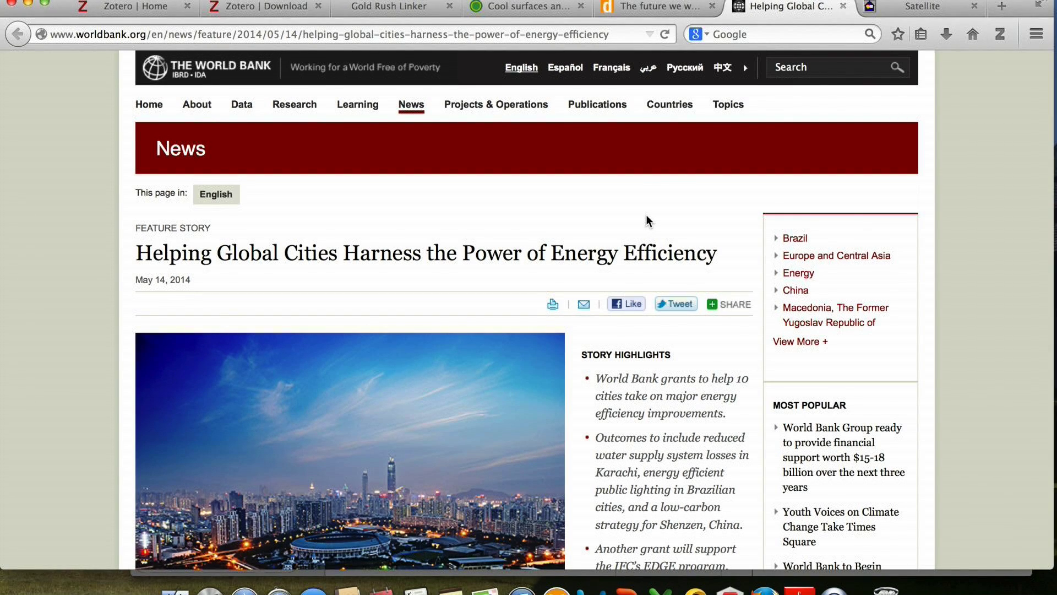
scroll(608, 353, "down", 4)
scroll(608, 349, "down", 1)
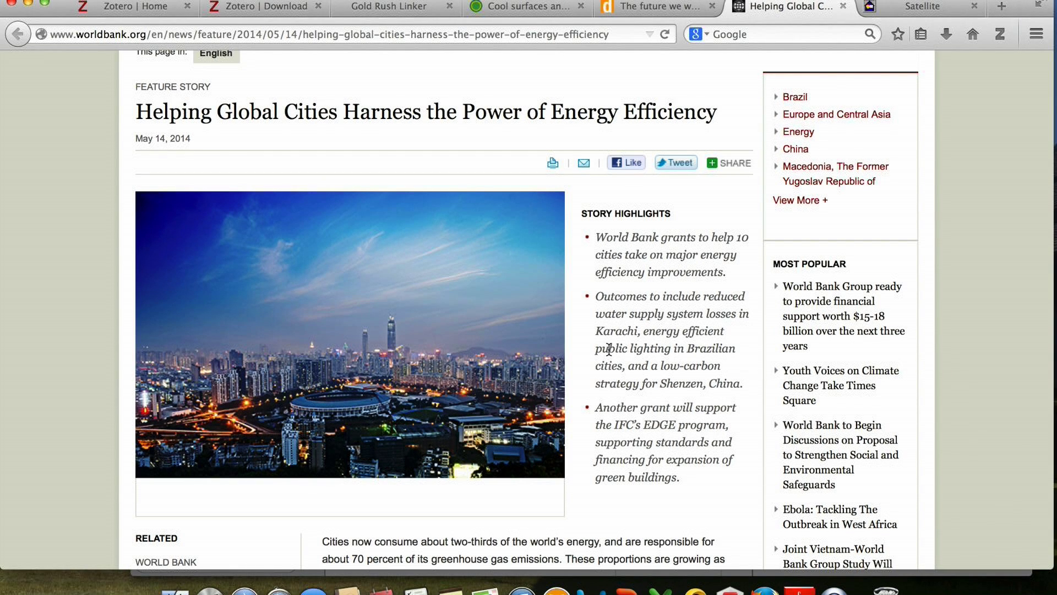
scroll(608, 349, "down", 15)
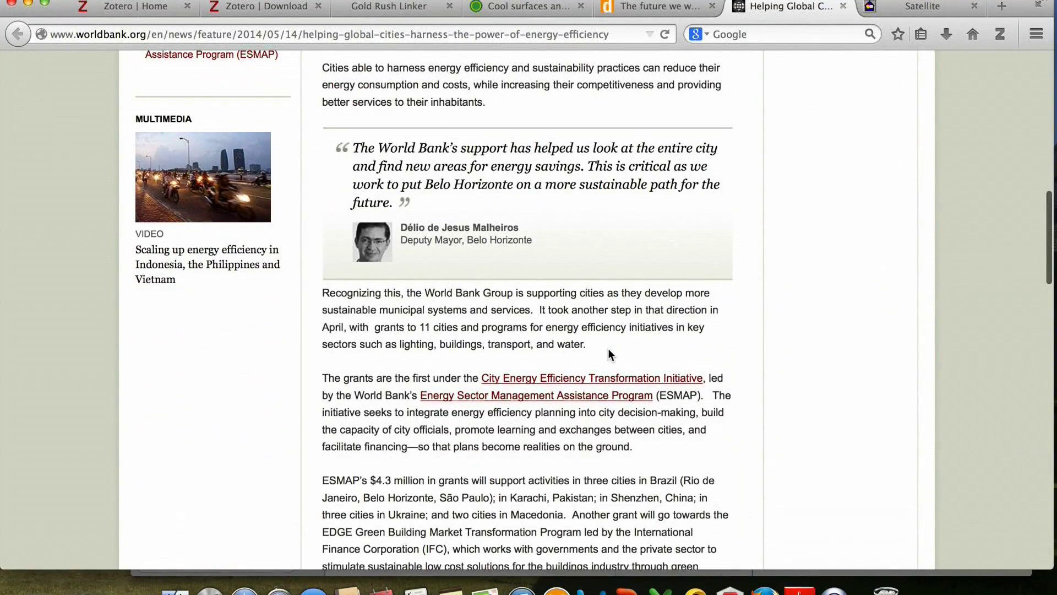
scroll(609, 350, "up", 5)
scroll(606, 305, "up", 15)
scroll(606, 305, "down", 9)
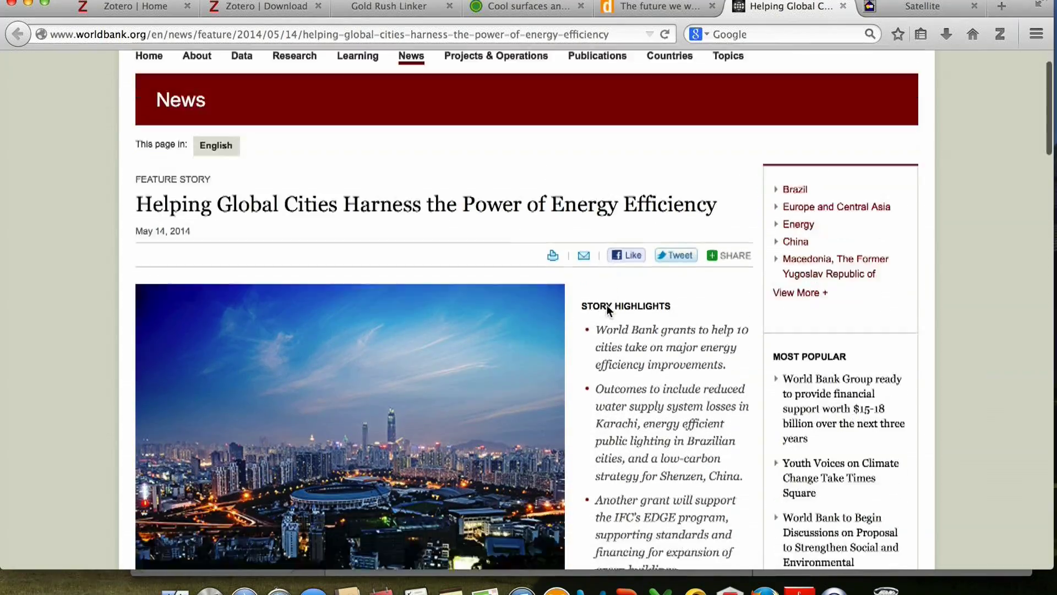
scroll(606, 305, "down", 4)
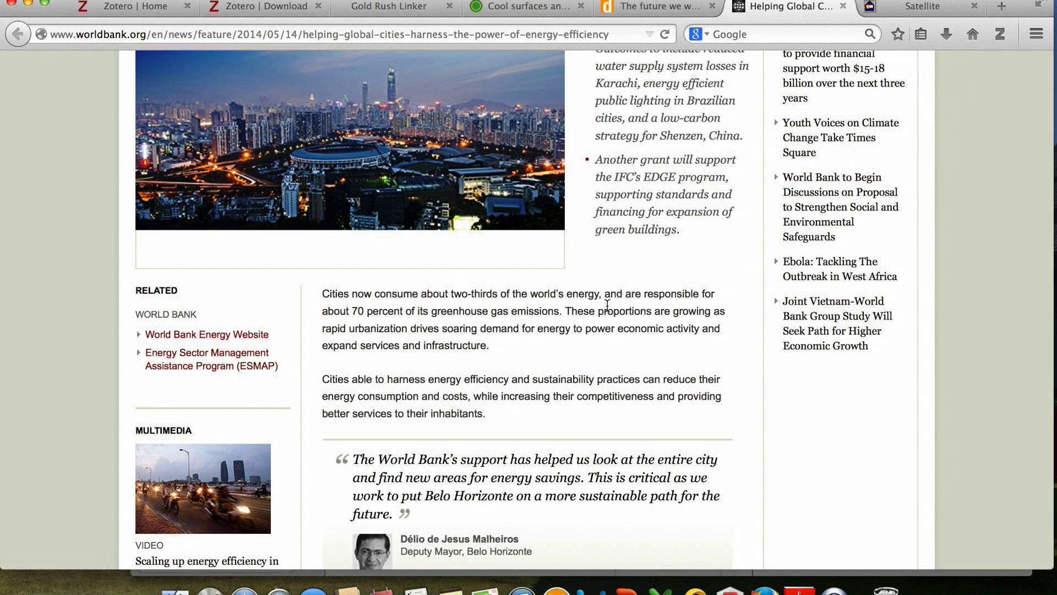
- Create a Zotero web page item from the current World Bank article page
right_click(606, 305)
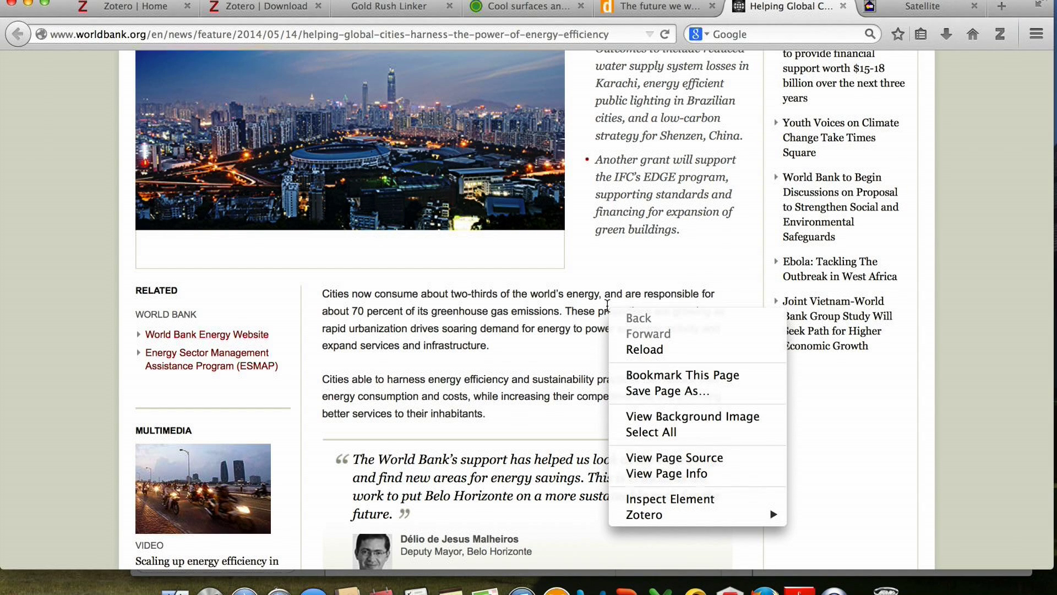
mouse_move(665, 513)
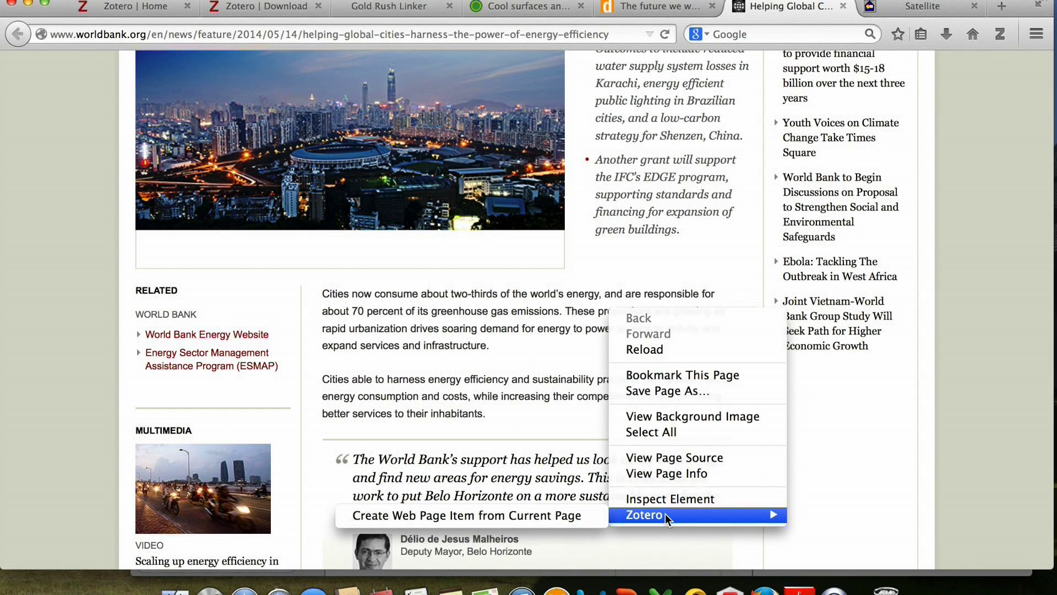
left_click(560, 517)
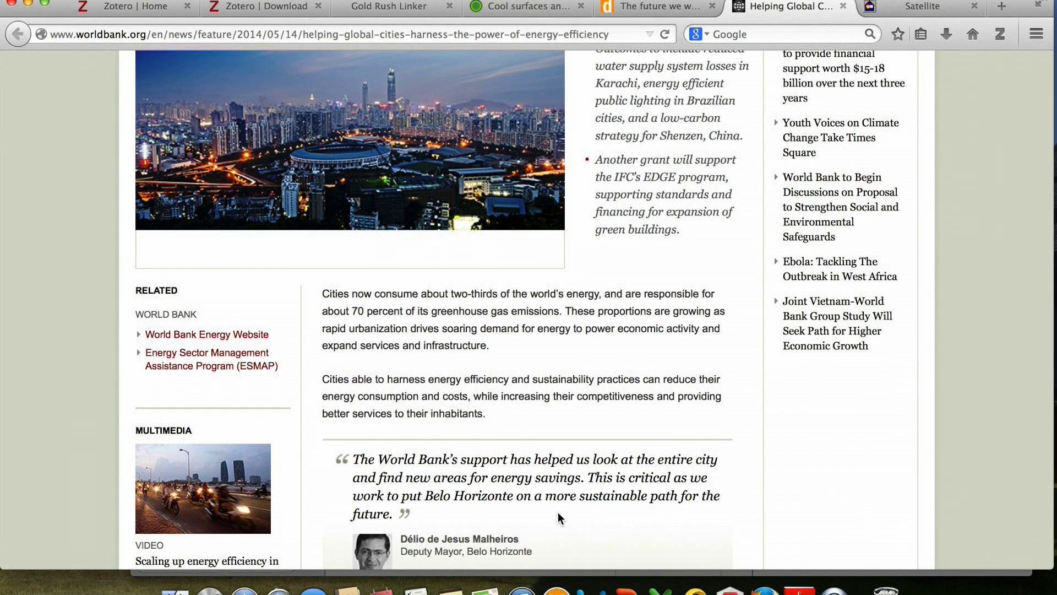
- Show Zotero's web page item creation option again, then view the Zotero download page and return to the World Bank article
right_click(626, 265)
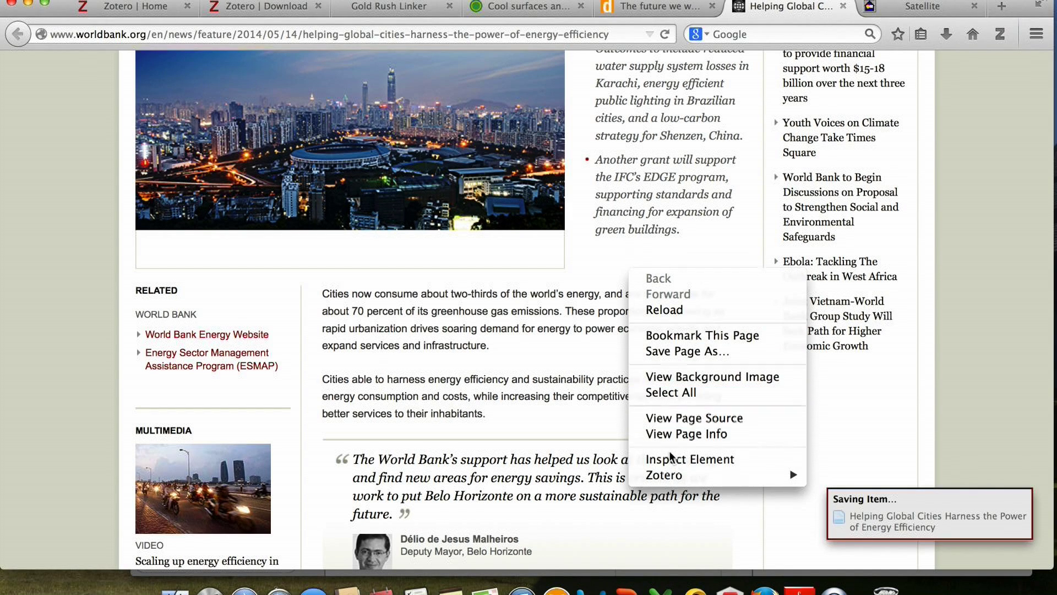
mouse_move(675, 480)
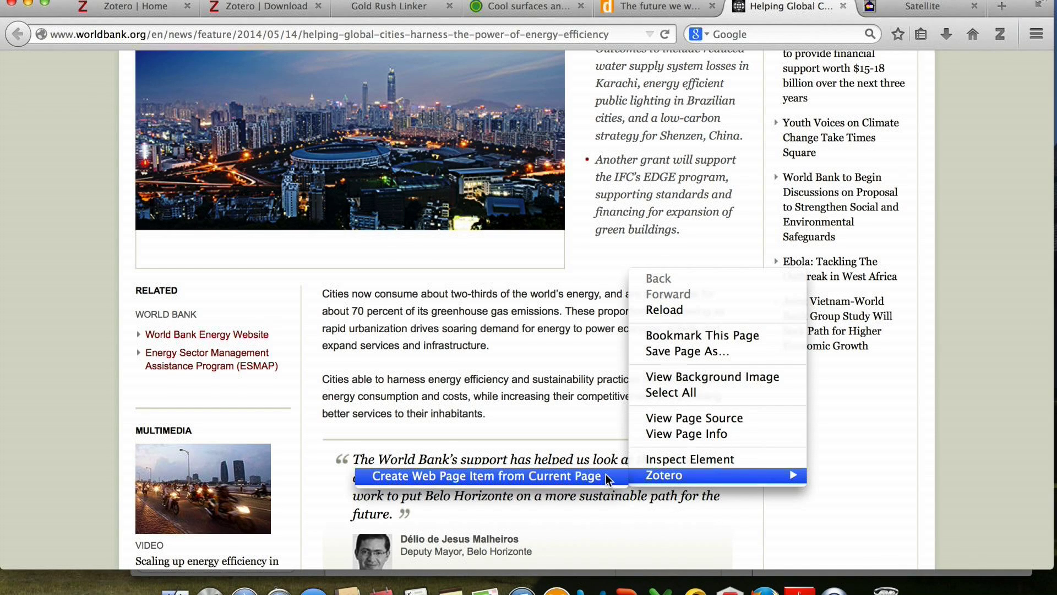
left_click(604, 476)
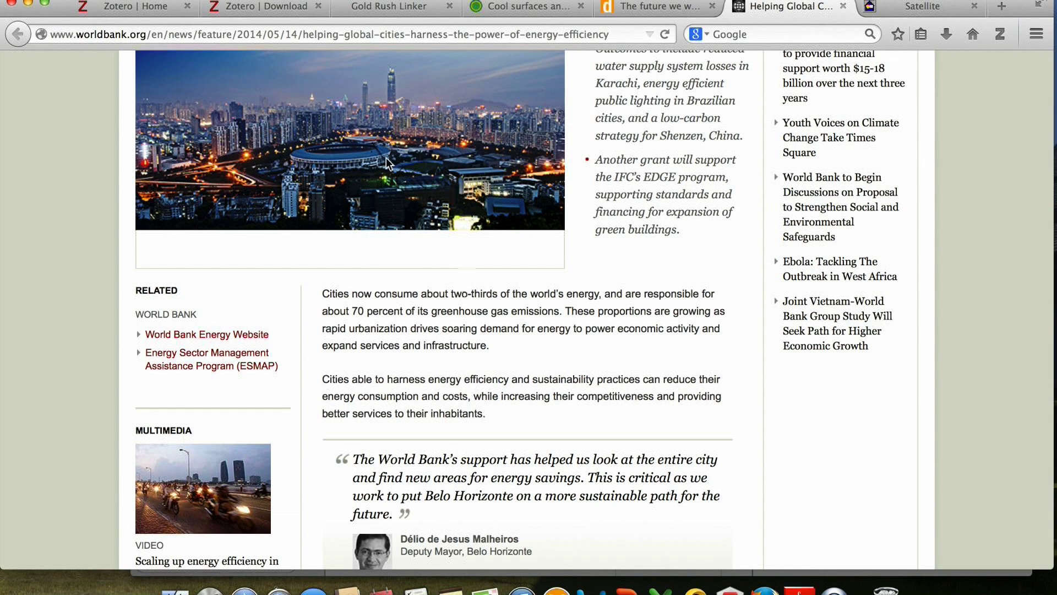
left_click(260, 8)
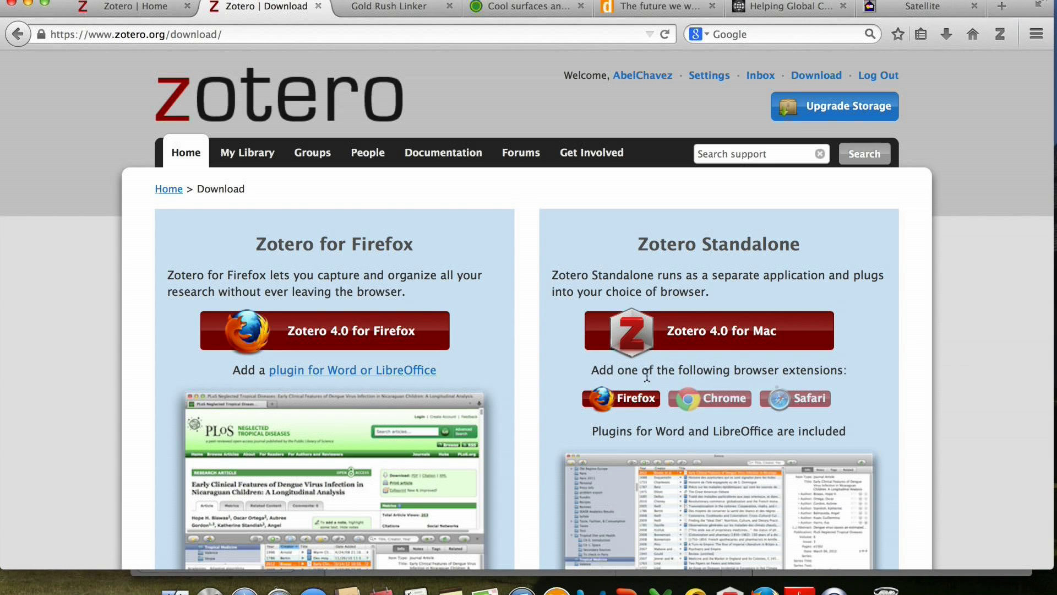
left_click(808, 7)
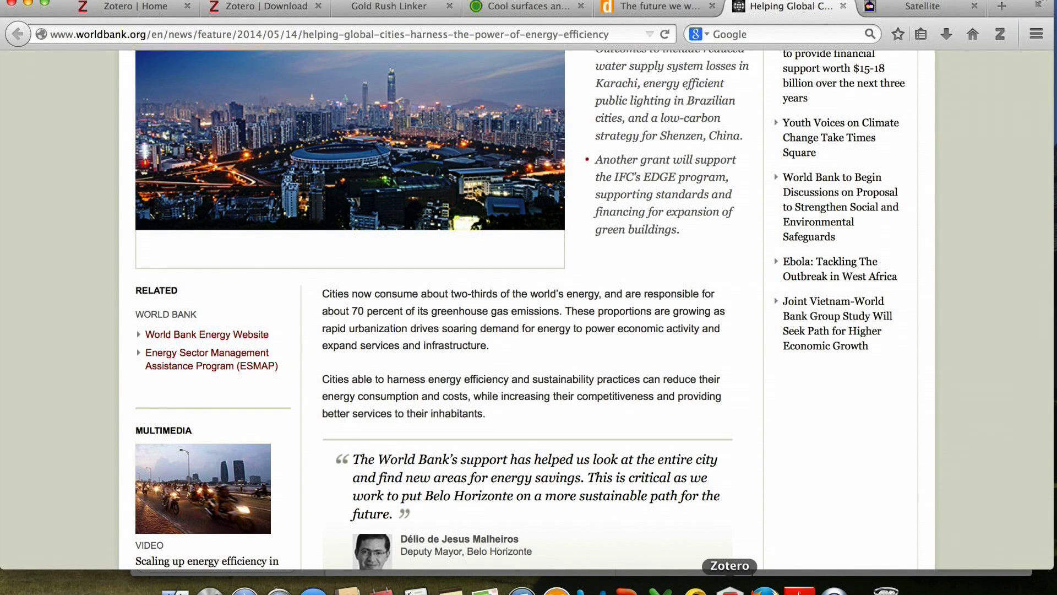
- Switch to Zotero, expand the "Helping Global Cities" item to show its snapshot, and set the author's last name to World Bank
left_click(729, 589)
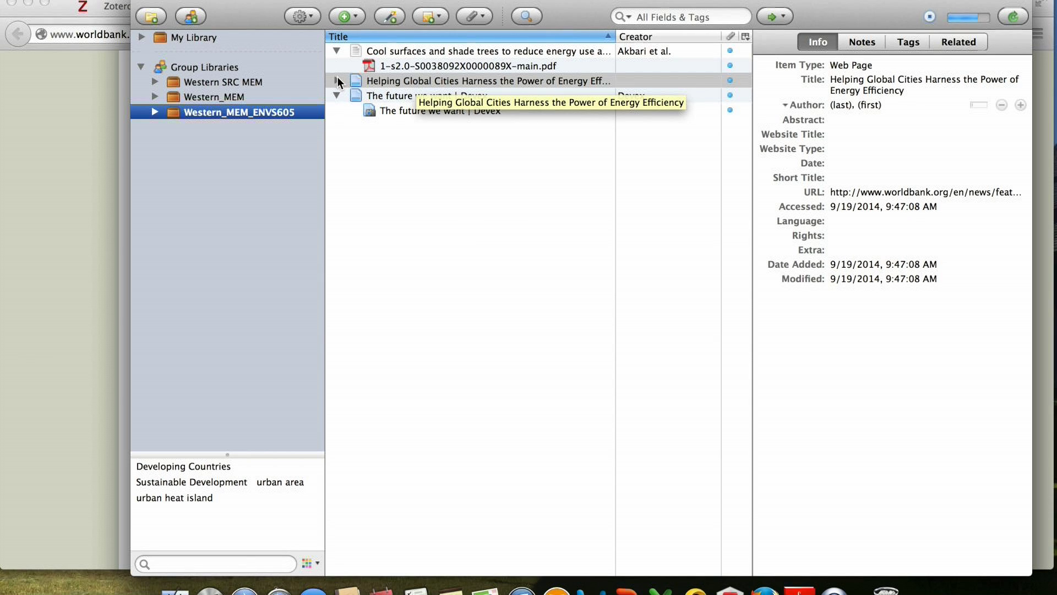
left_click(338, 81)
left_click(337, 81)
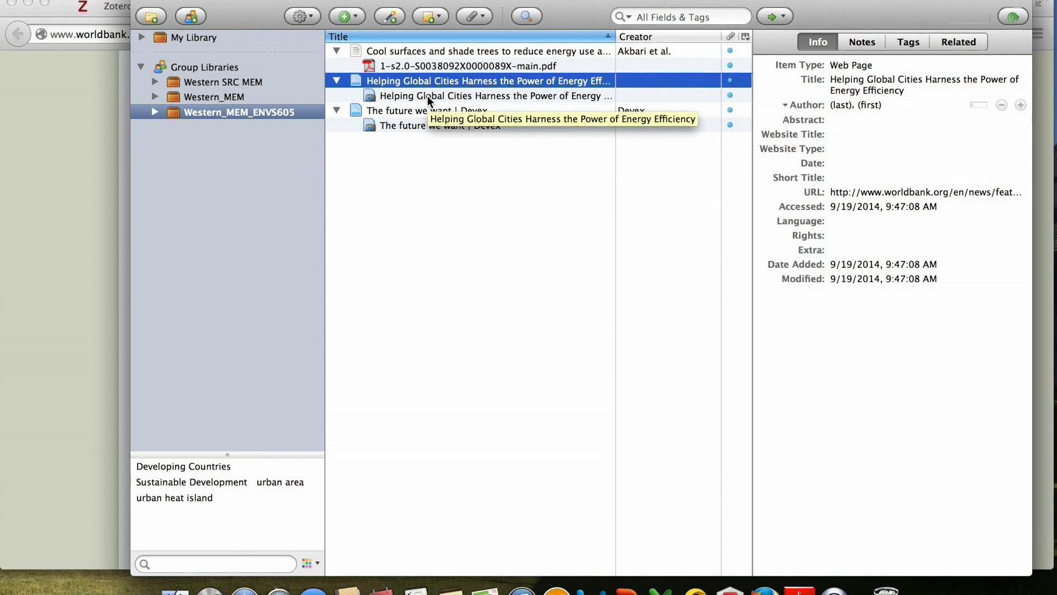
left_click(837, 105)
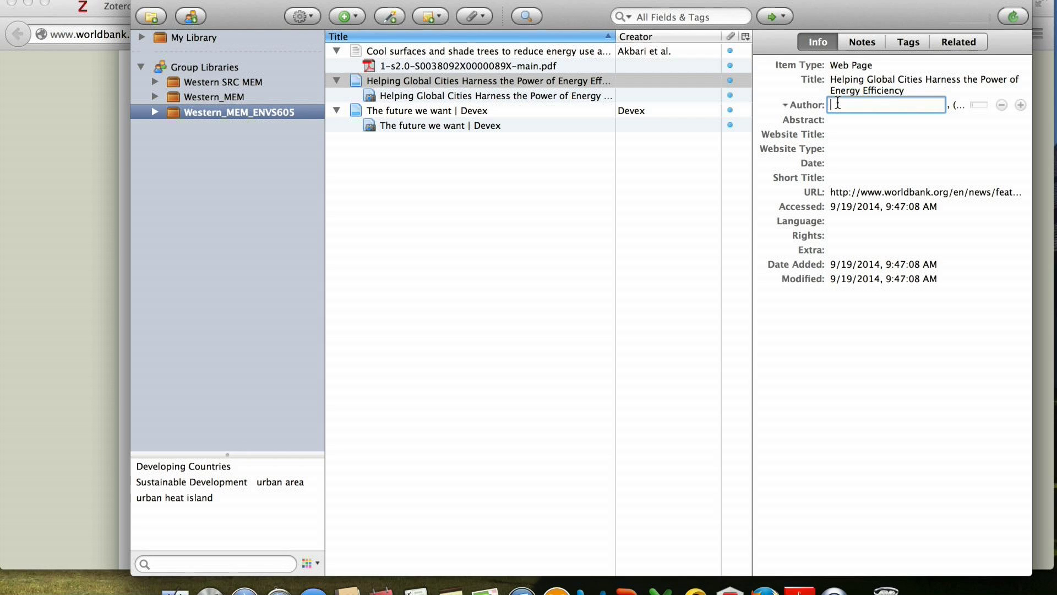
type("W")
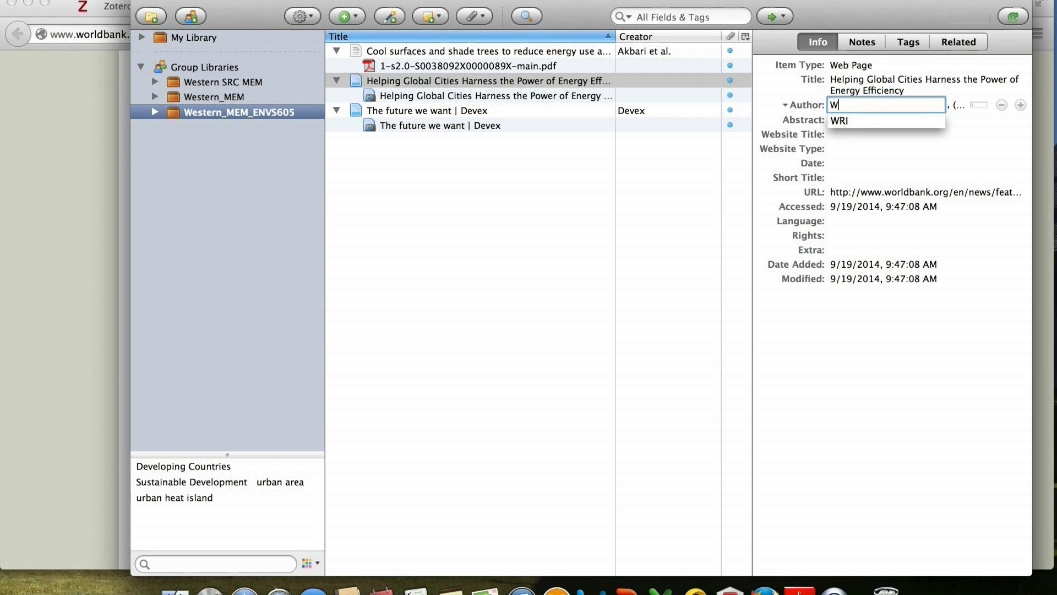
type("orld Bank")
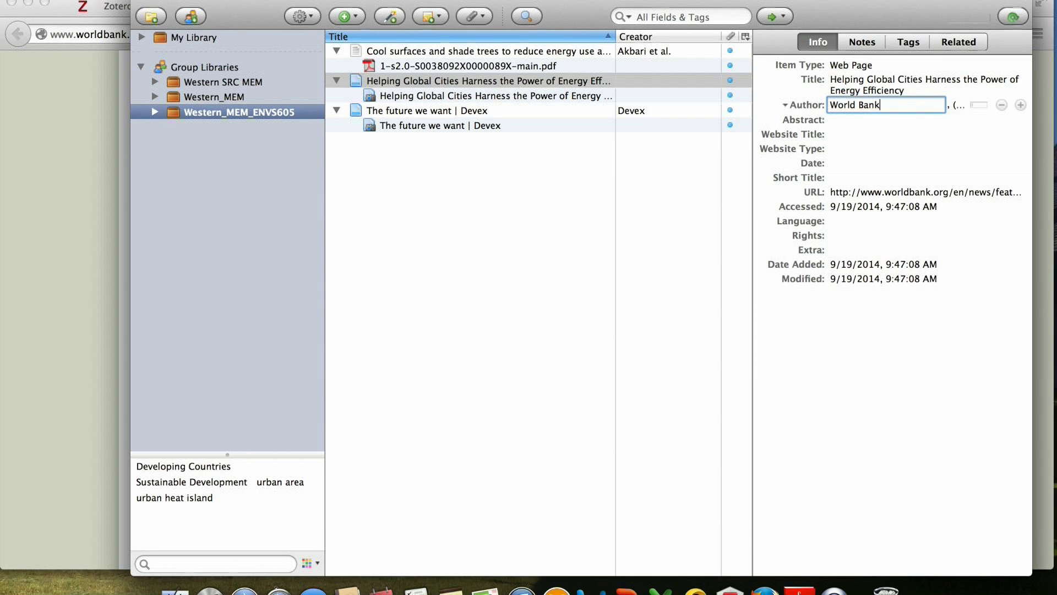
key("Return")
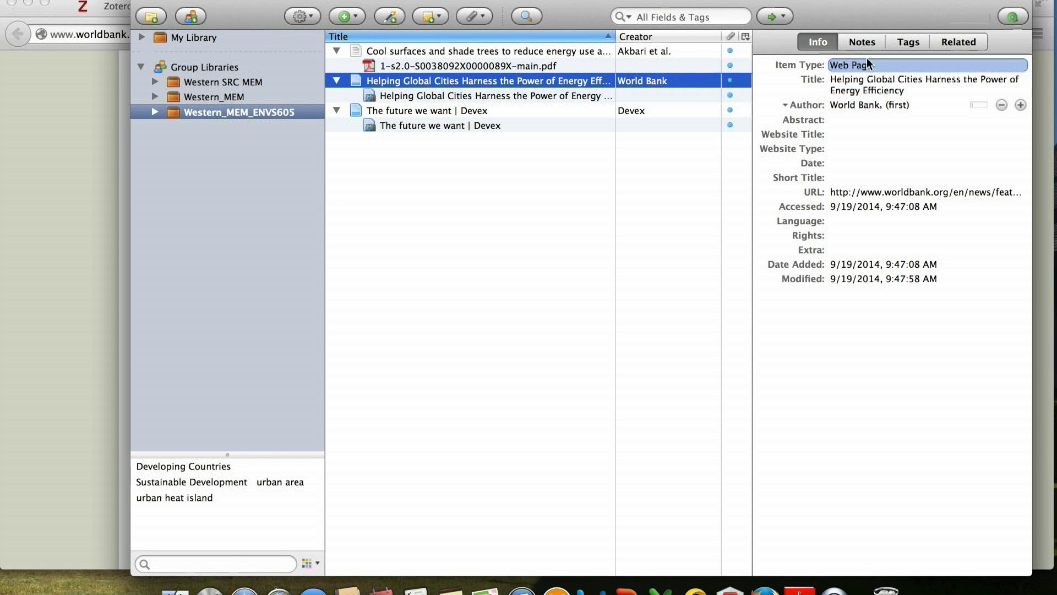
left_click(863, 220)
- Add the tags "Urban energy use" and "Energy efficiency" to the World Bank web page item
left_click(909, 42)
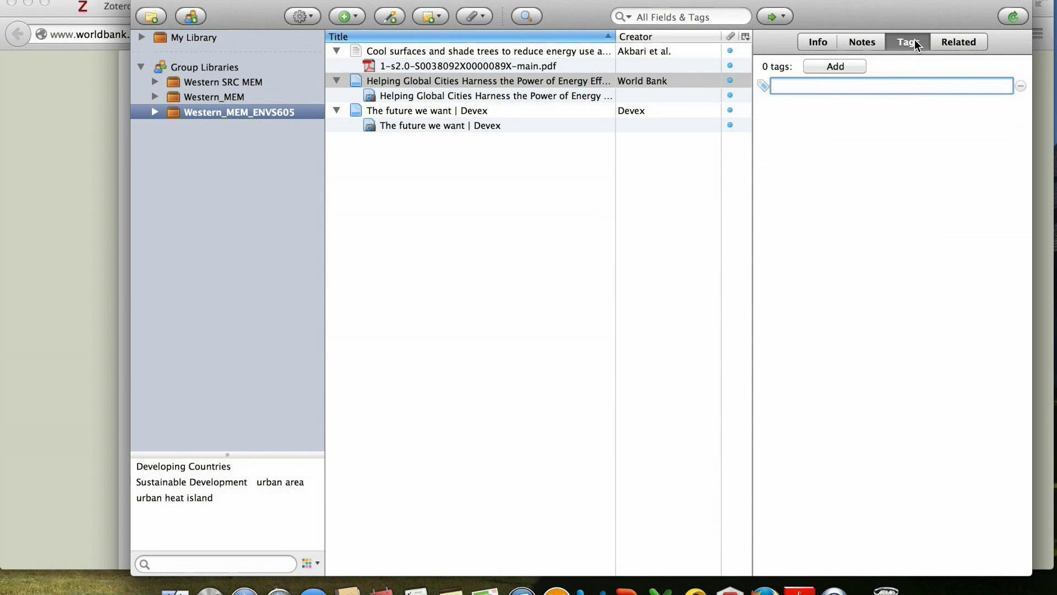
type("Urban")
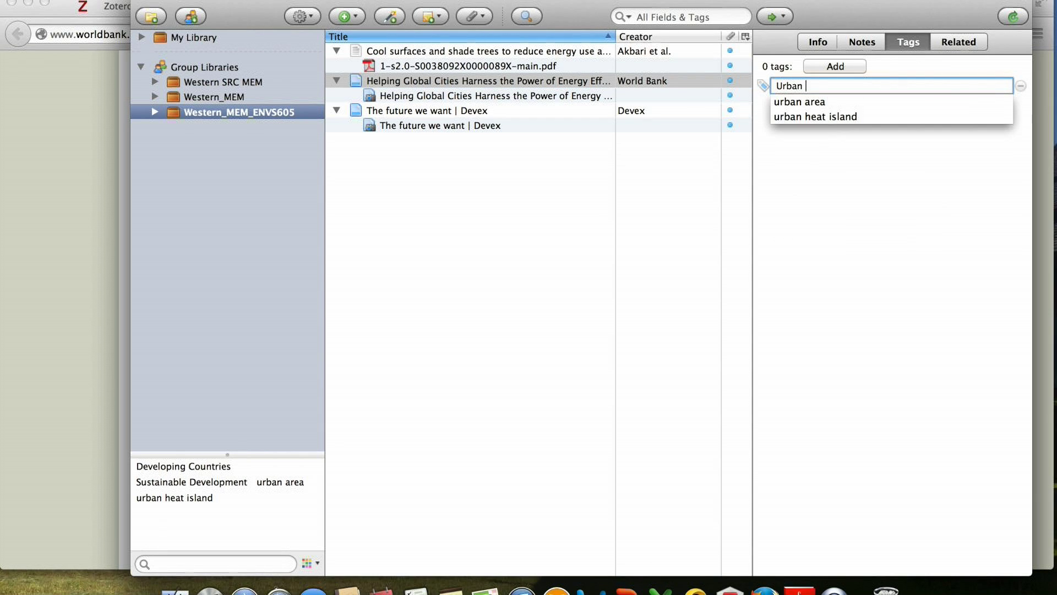
type(" energy use")
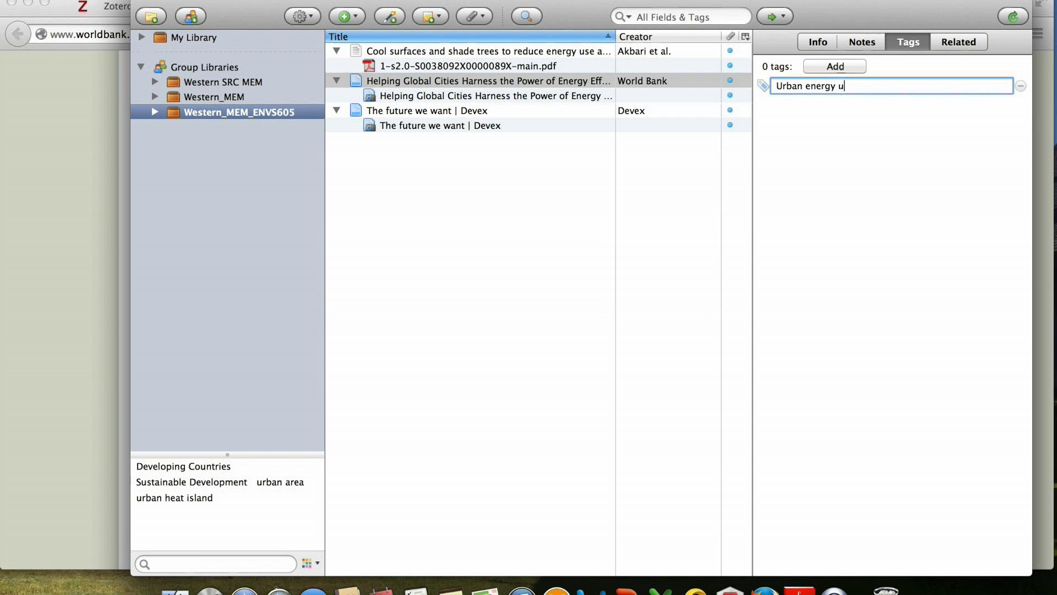
key("Return")
type("Energy ")
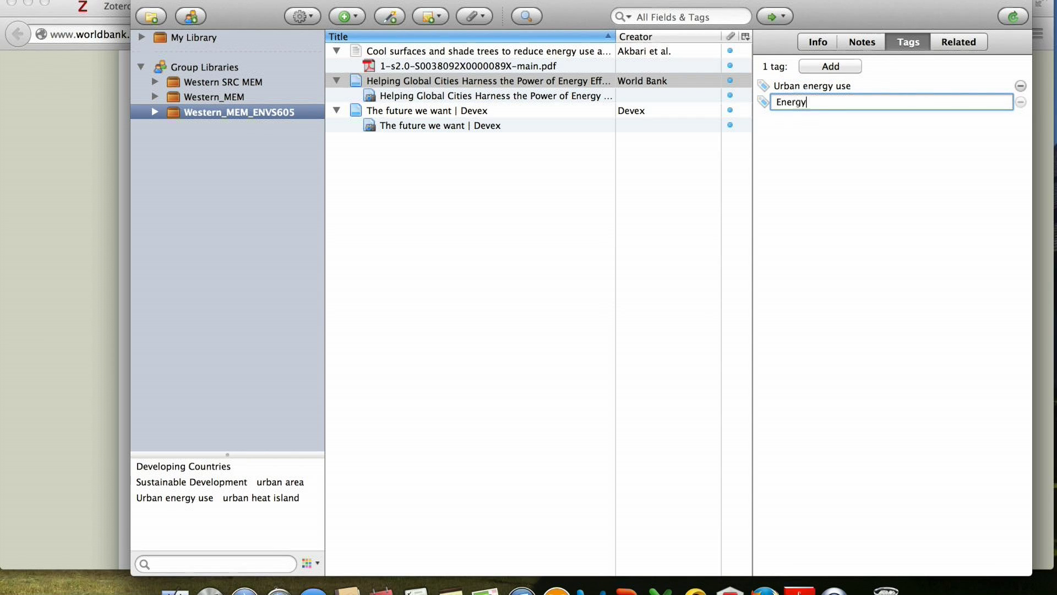
type("efficiency")
key("Return")
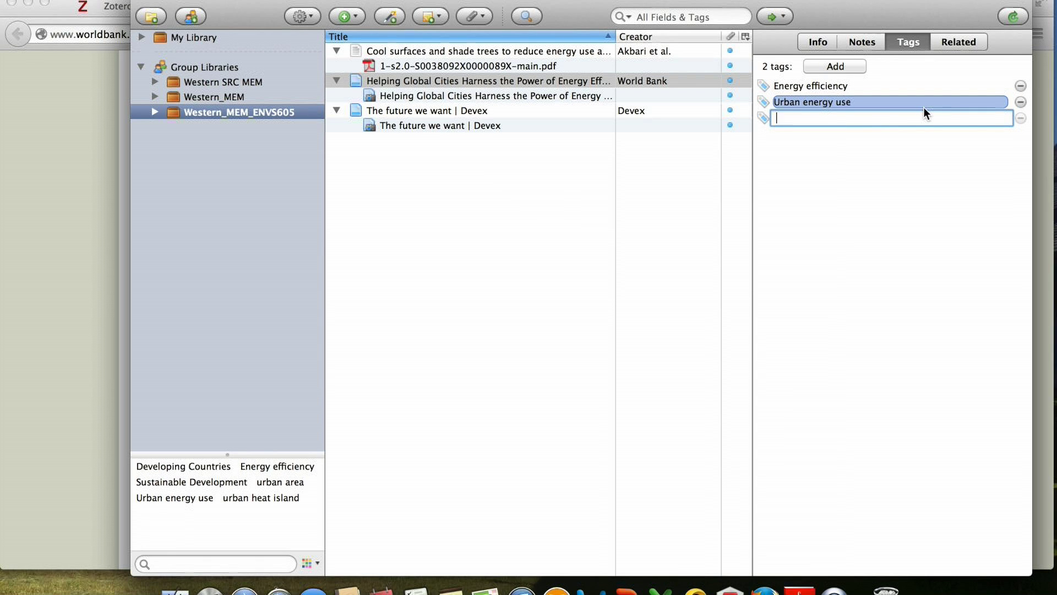
- Switch to Firefox, revisit the World Bank article, and open the 2010 Colorado Utilities Report PDF to examine its cover
left_click(764, 589)
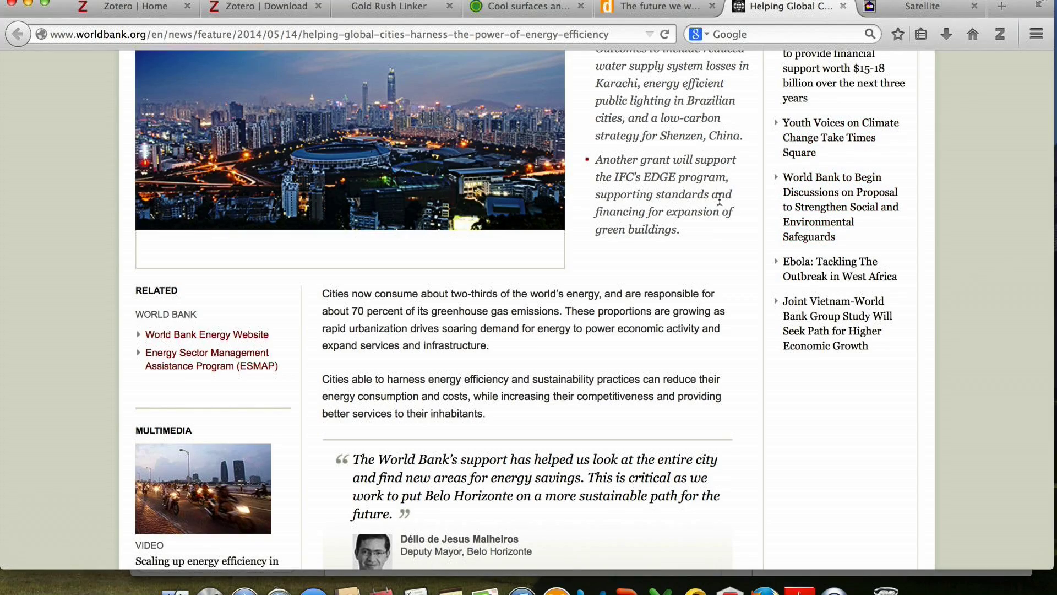
scroll(707, 219, "up", 10)
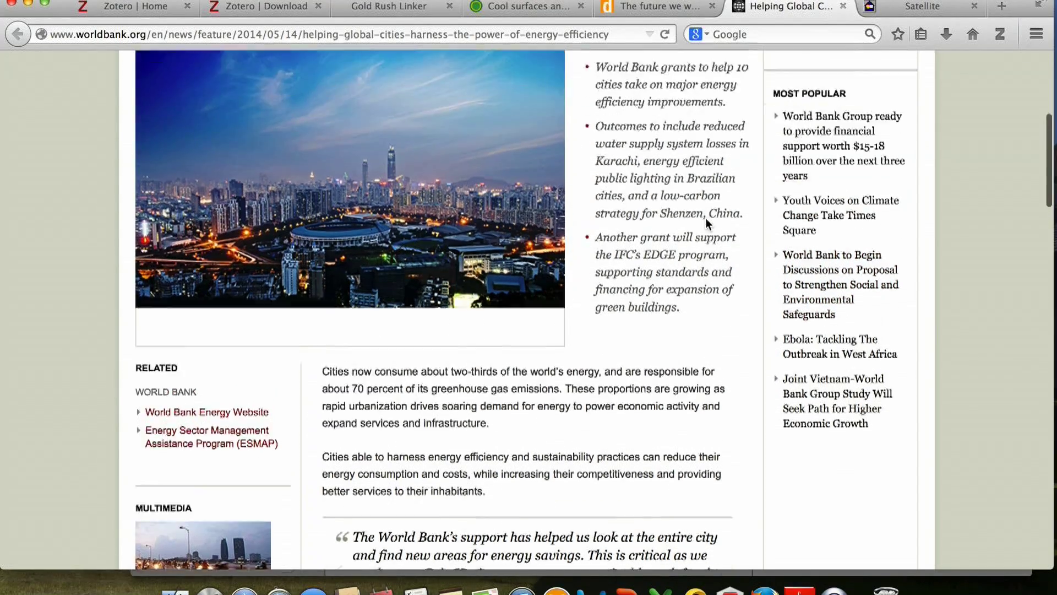
scroll(706, 217, "down", 2)
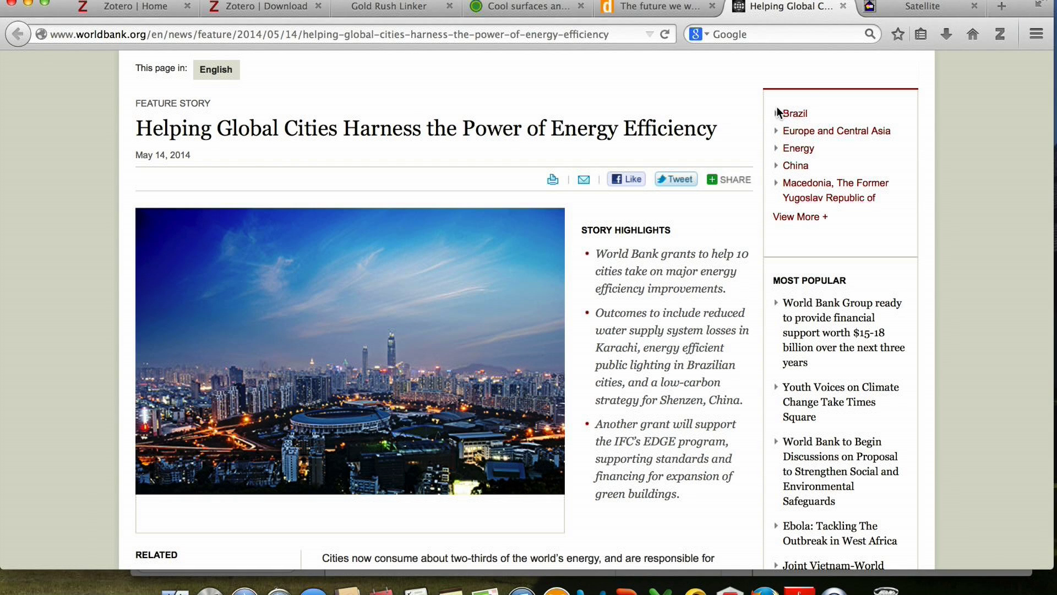
left_click(926, 7)
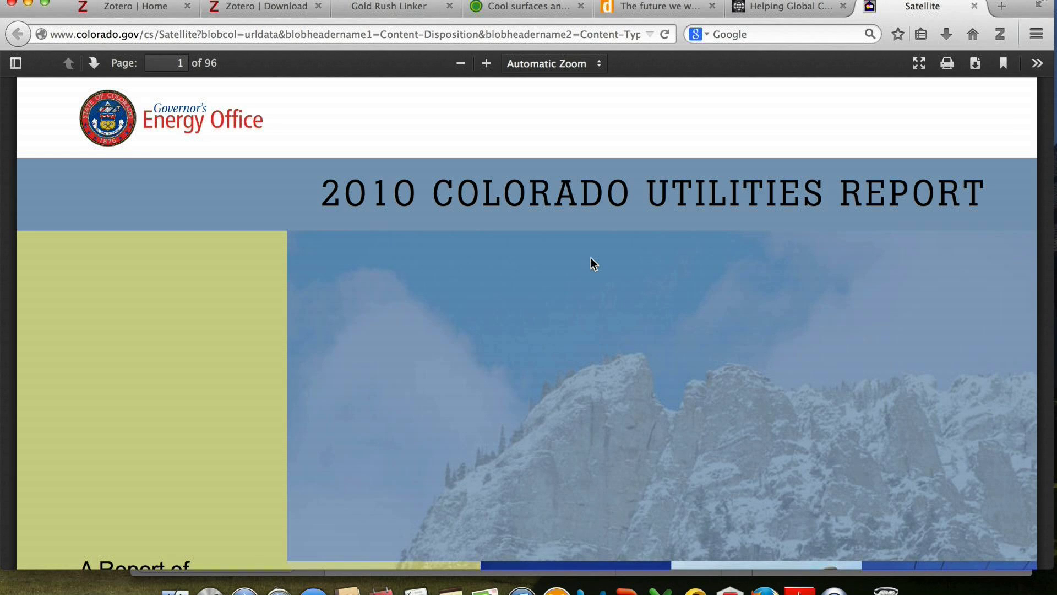
scroll(471, 298, "down", 3)
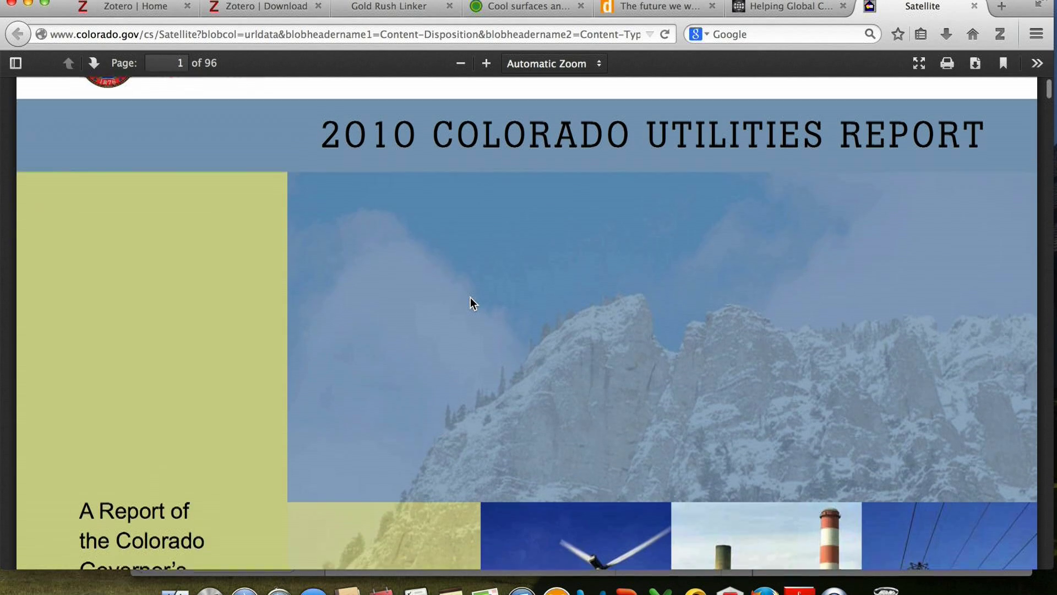
scroll(471, 298, "up", 3)
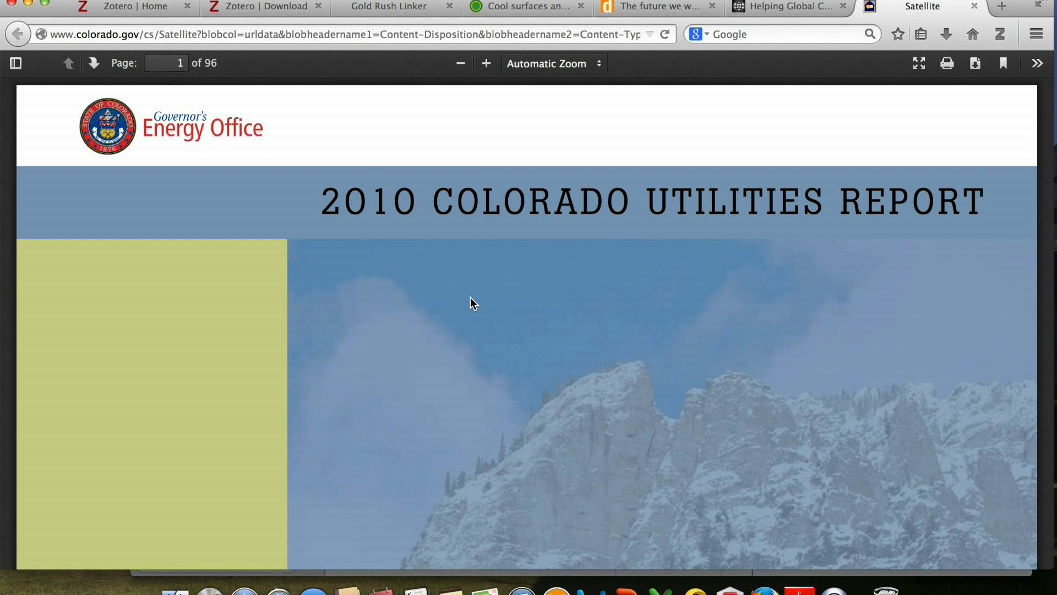
scroll(398, 404, "down", 1)
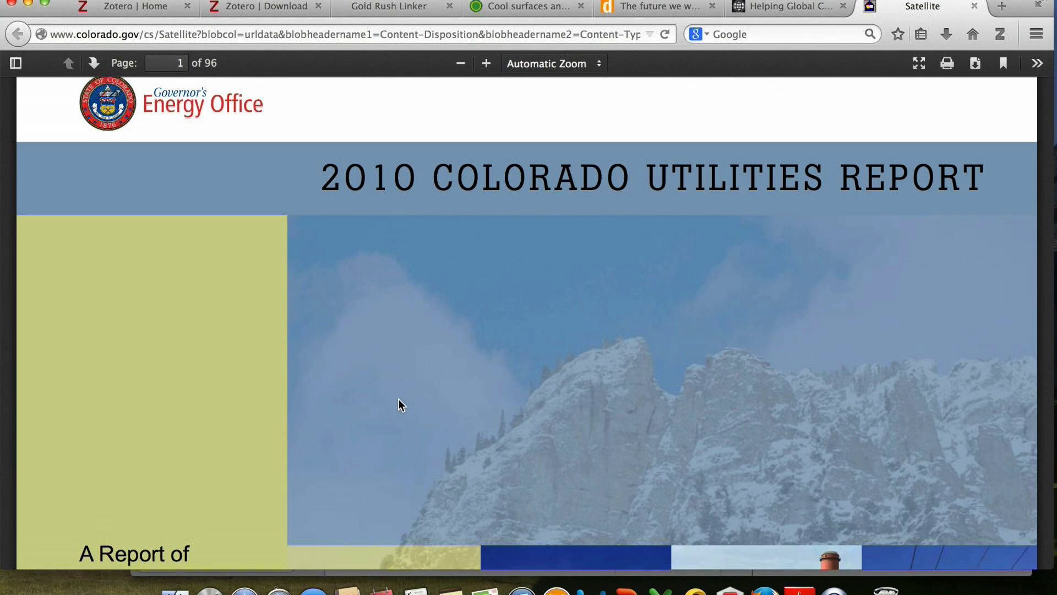
scroll(398, 399, "down", 15)
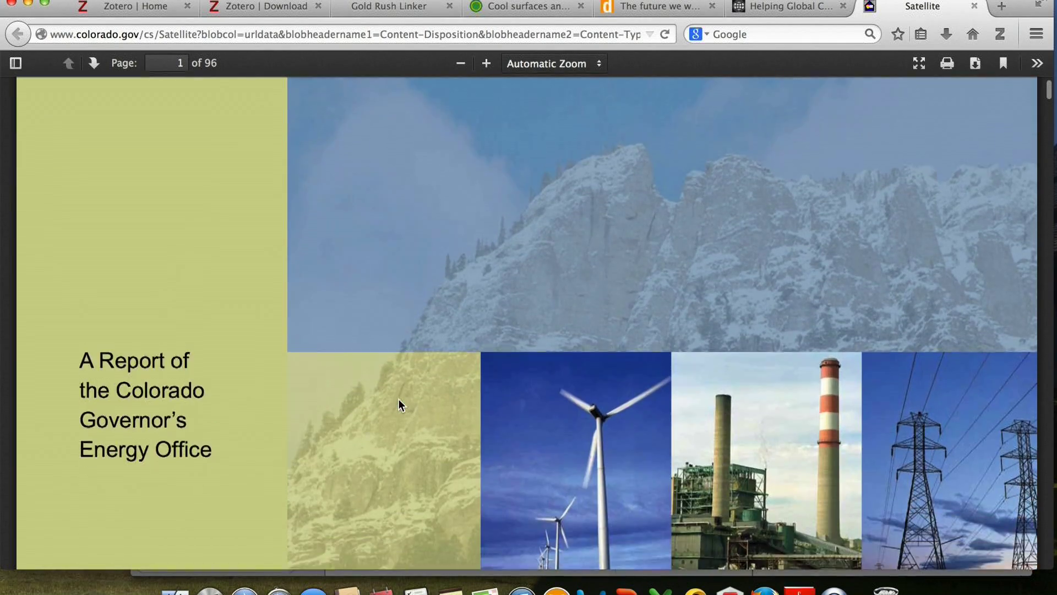
- Examine the opening pages of the online 2010 Colorado Utilities Report, from the disclaimers to the Acknowledgements on page 4
scroll(398, 401, "down", 20)
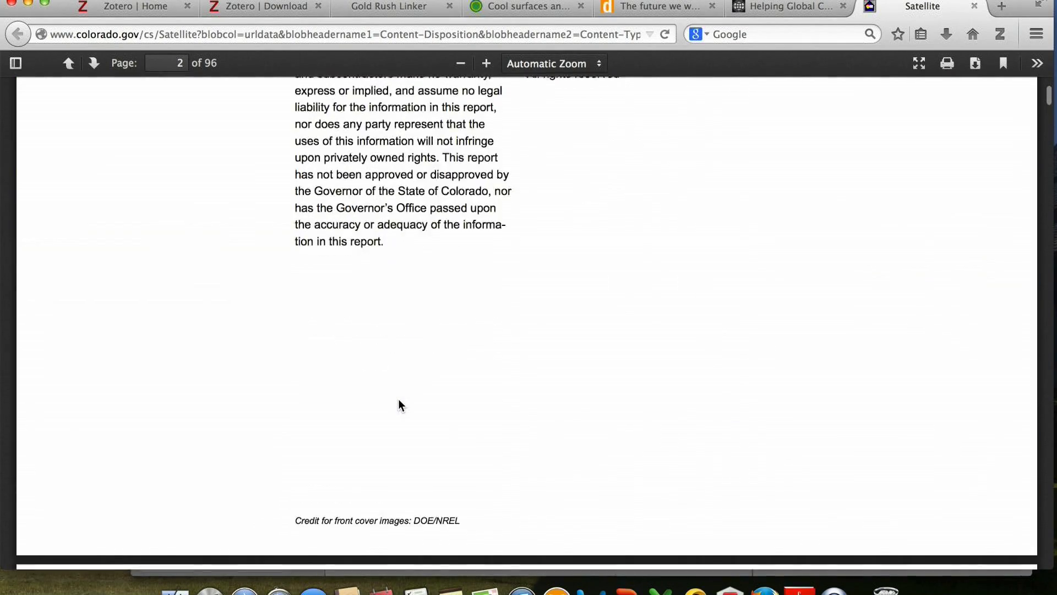
scroll(399, 405, "down", 20)
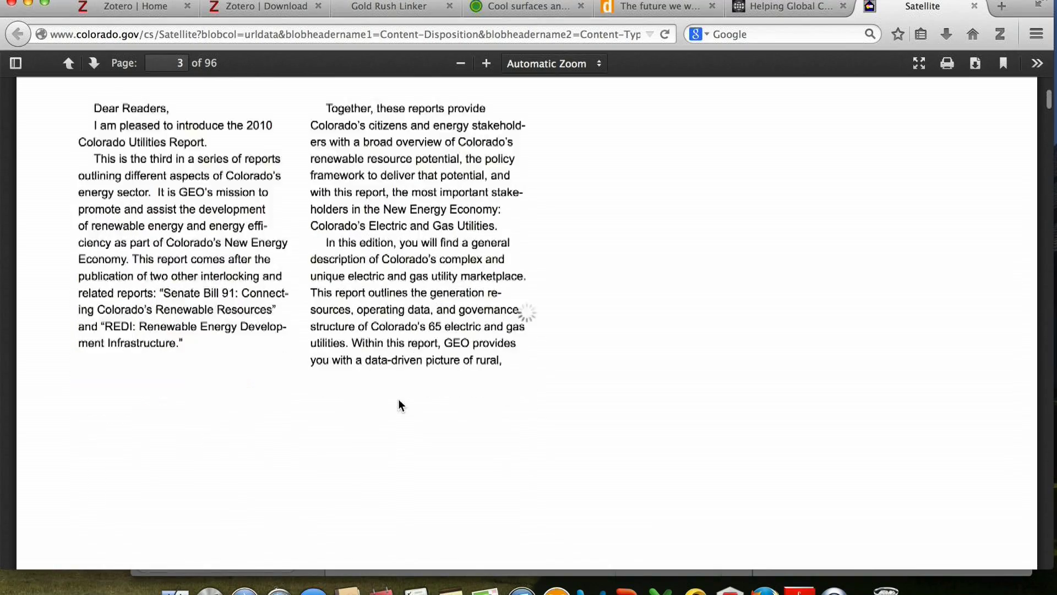
scroll(398, 406, "down", 20)
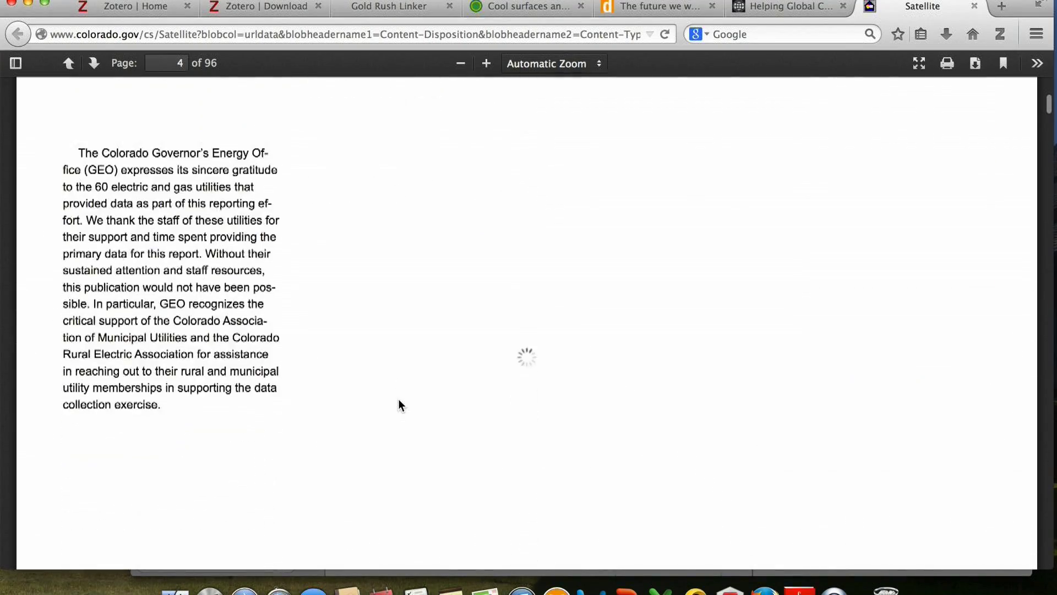
scroll(398, 405, "down", 9)
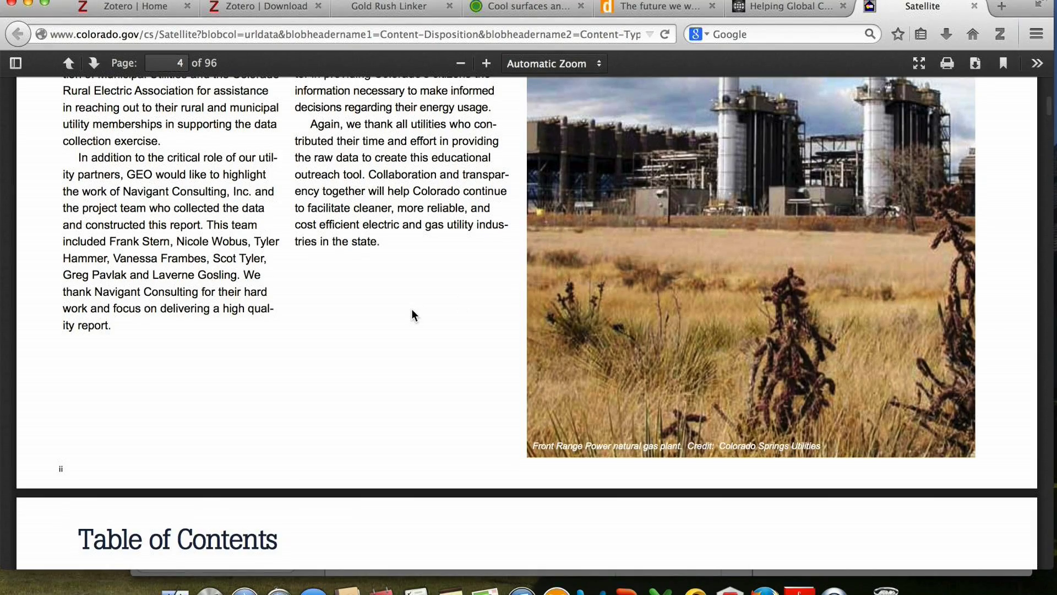
scroll(412, 312, "up", 6)
scroll(412, 312, "up", 9)
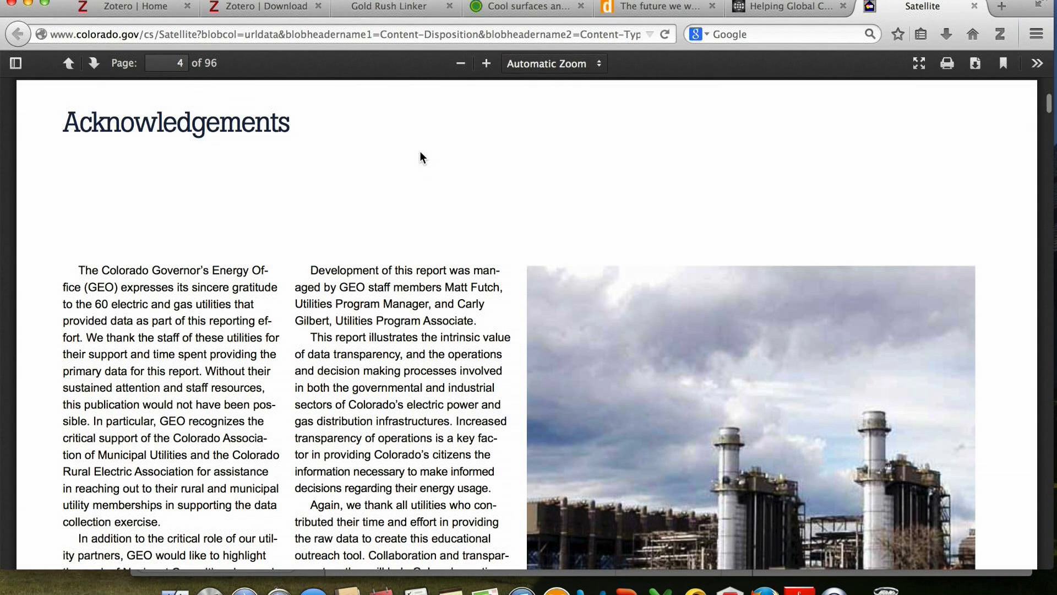
scroll(419, 158, "down", 6)
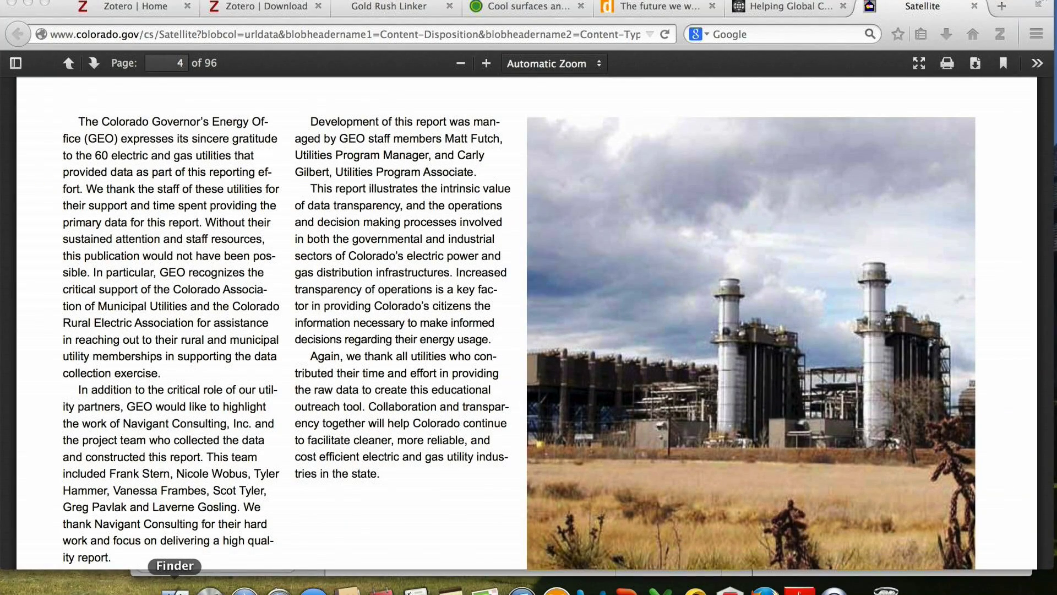
- Switch to Finder and open the Colorado Utilities Report PDF saved on the Desktop
left_click(175, 589)
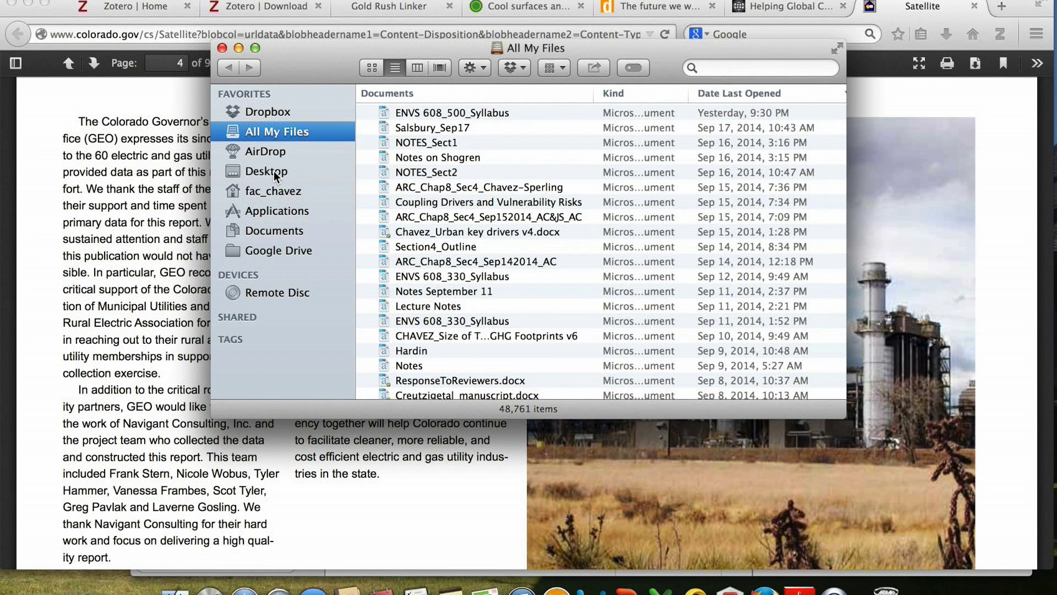
left_click(273, 170)
double_click(419, 106)
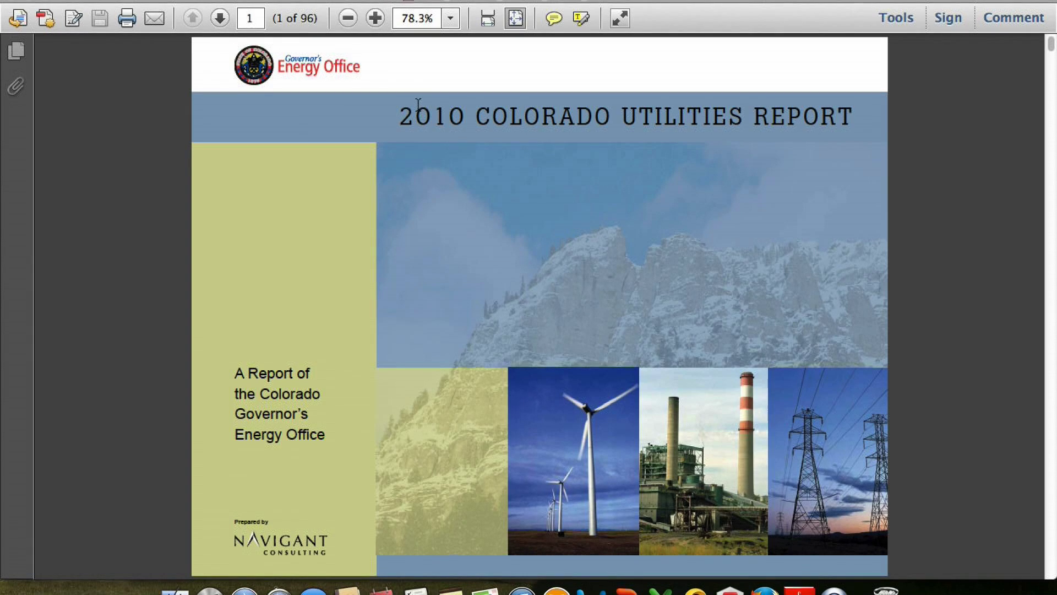
- Page through the downloaded report from its cover to the Figure 6 map of major power plants and gas lines
key("Down")
key("Down")
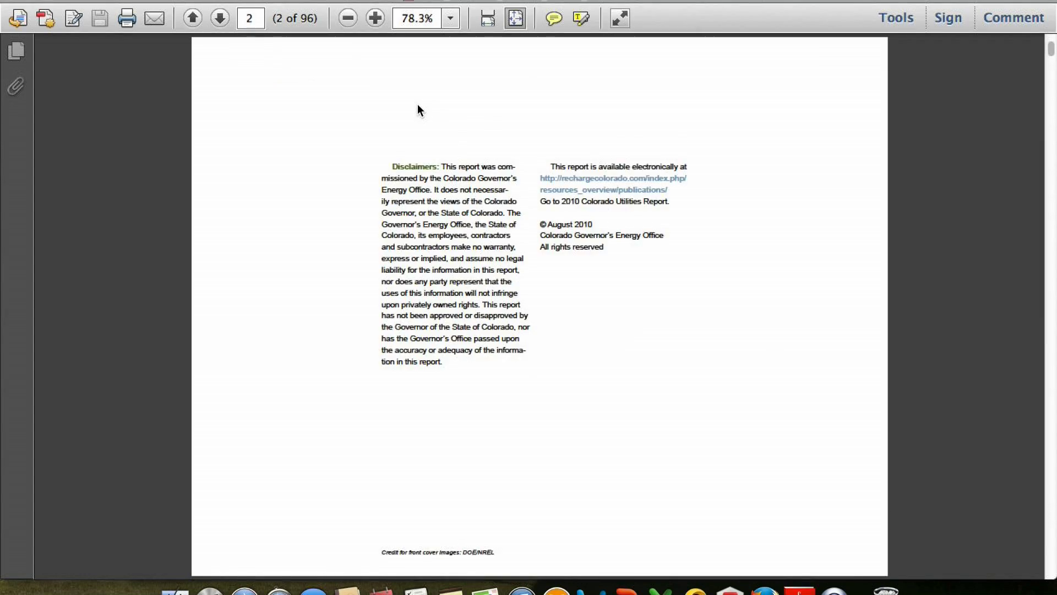
key("Down")
key("Down")
key("Down")
key("Down")
key("Down")
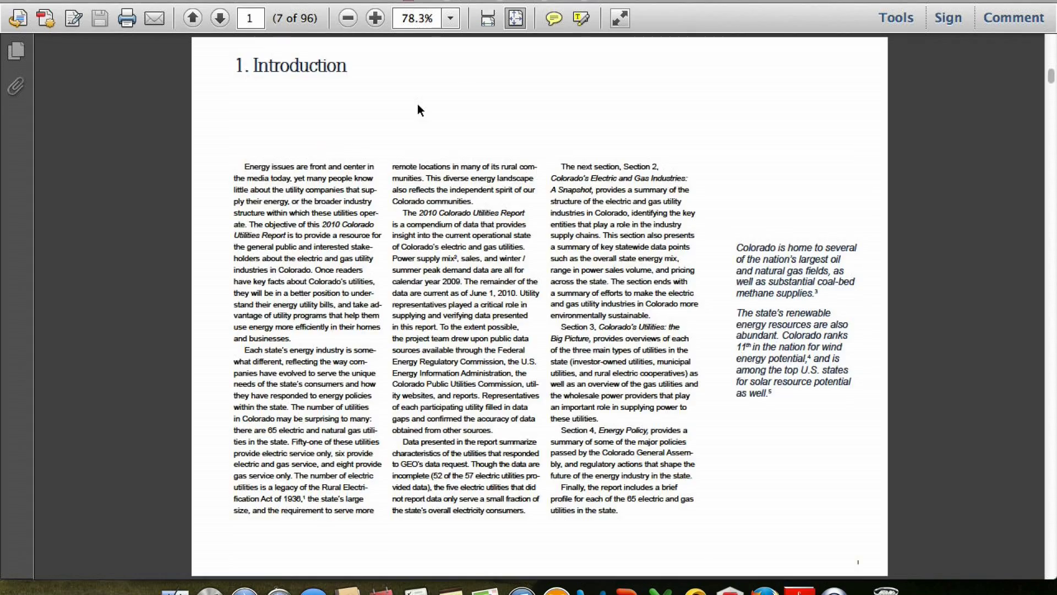
key("Down")
key("Down")
key("Down")
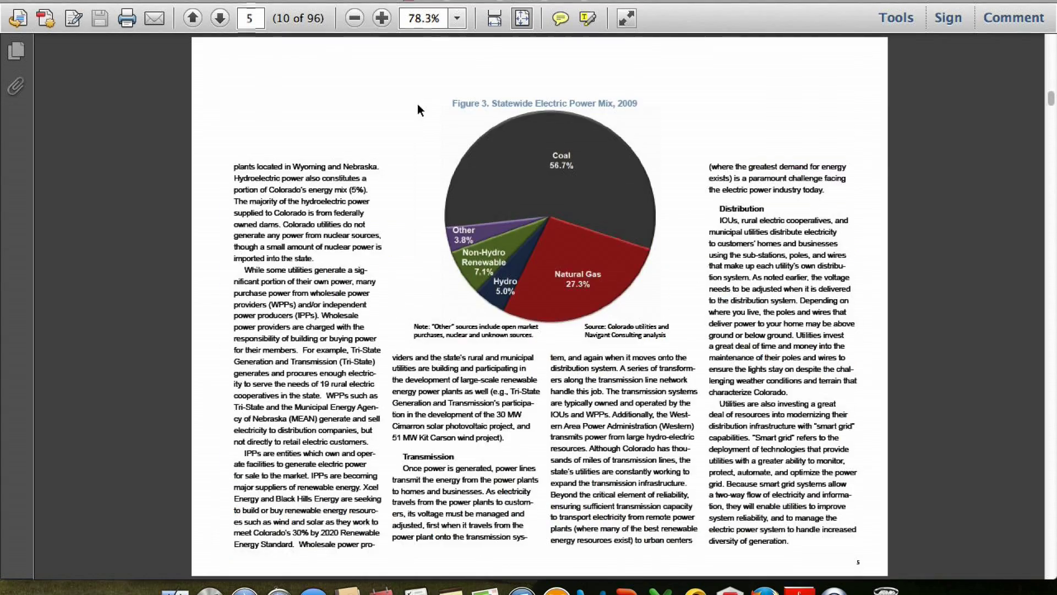
key("Down")
key("Down")
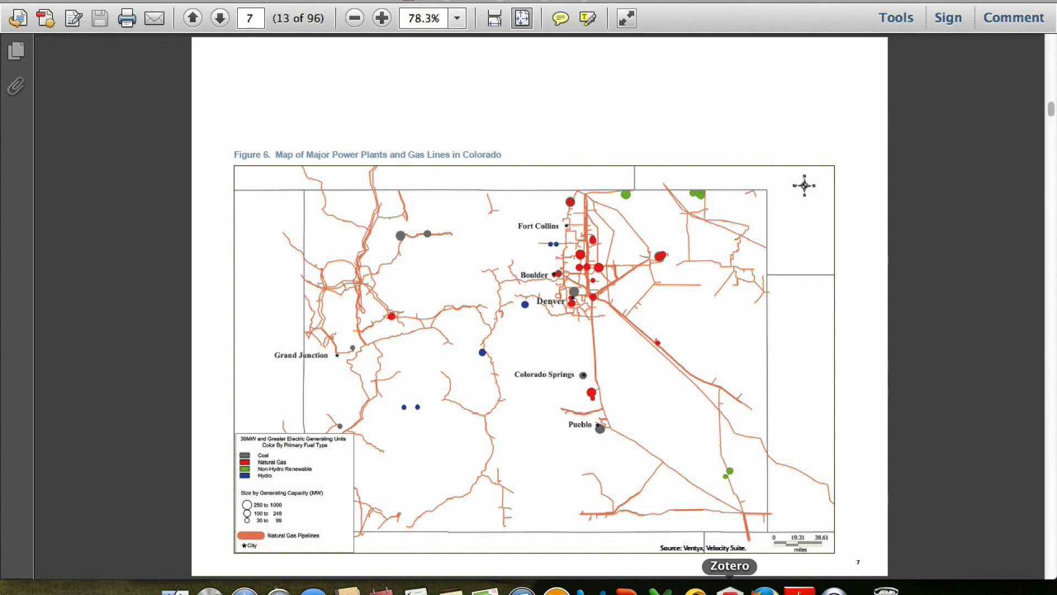
- Switch to Zotero and store a copy of 2010_Colorado_Utilities_Report_7-26-10.pdf from the Desktop in the Western_MEM_ENVS605 group library
left_click(730, 589)
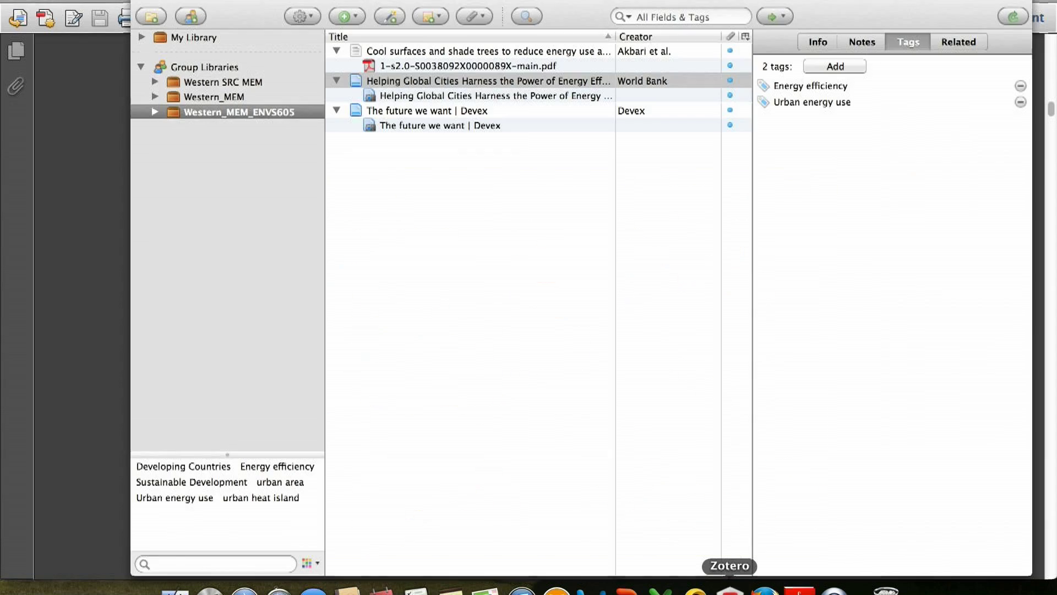
left_click(226, 109)
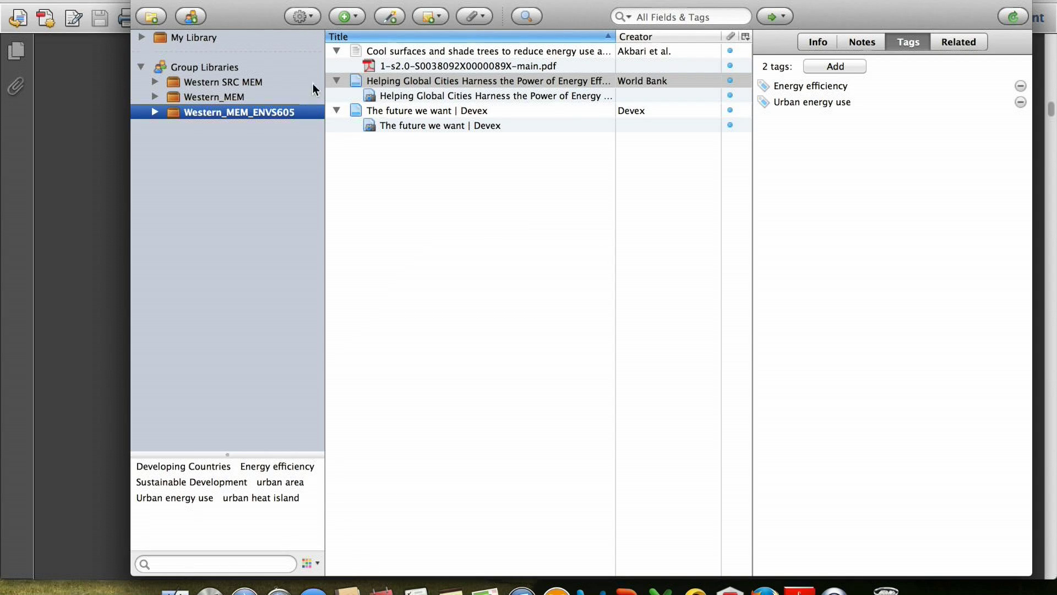
left_click(356, 17)
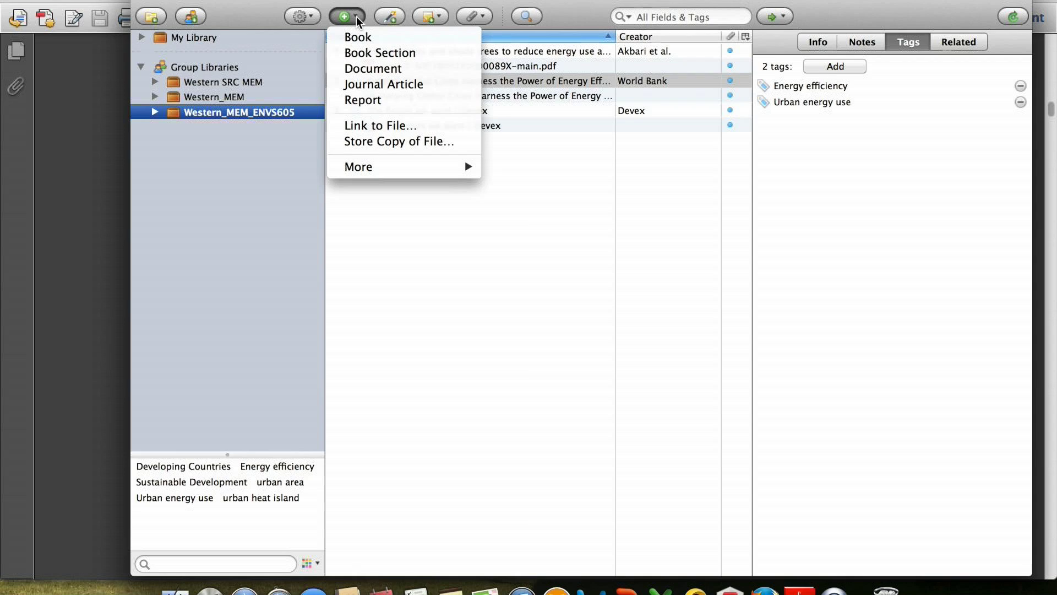
left_click(370, 143)
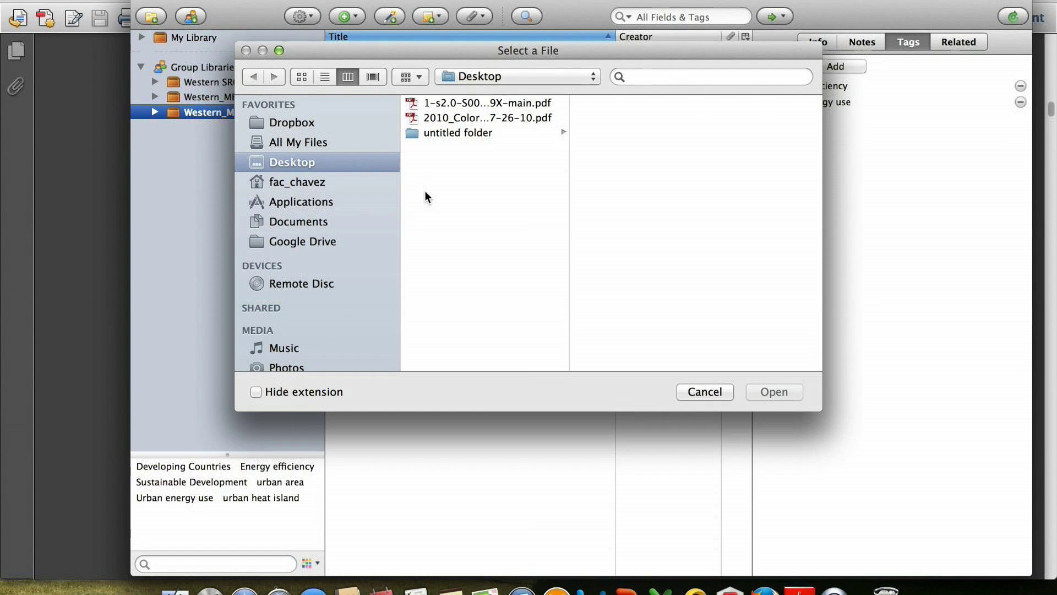
left_click(444, 117)
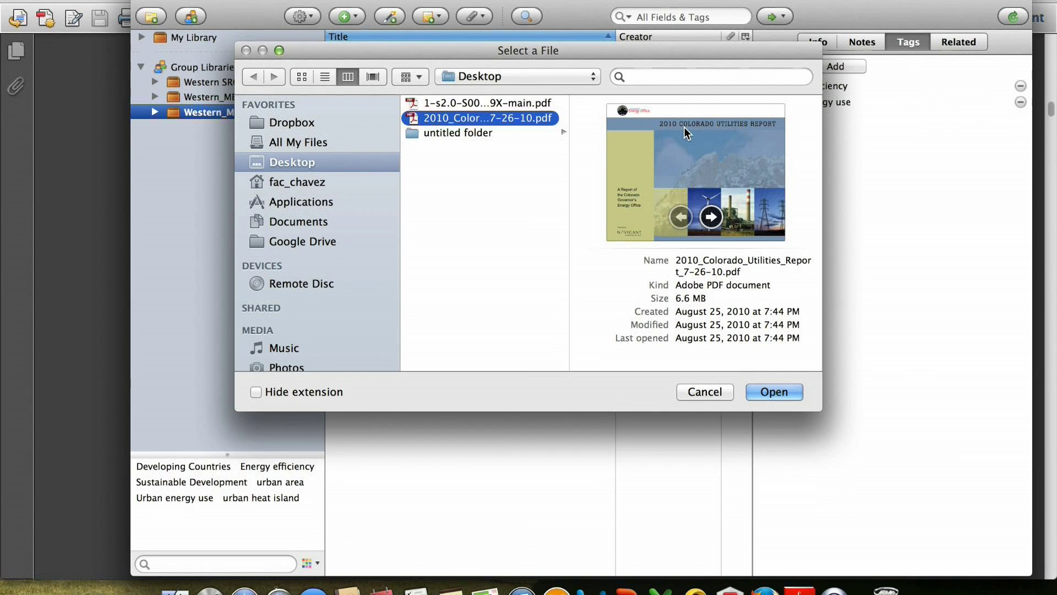
left_click(770, 389)
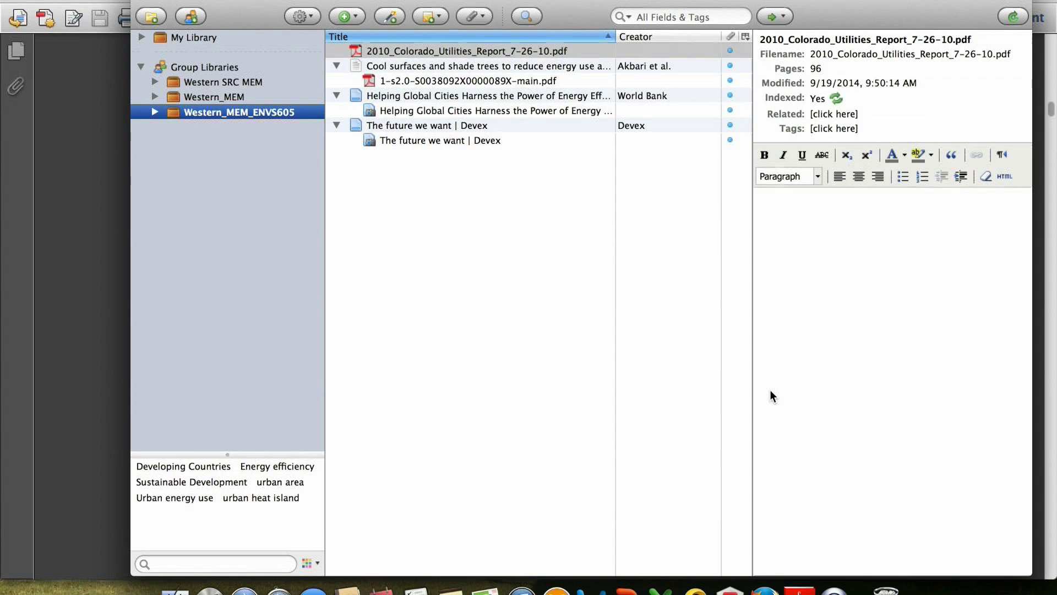
- Try to retrieve metadata for the stored Colorado Utilities Report PDF, and dismiss the progress window
left_click(412, 49)
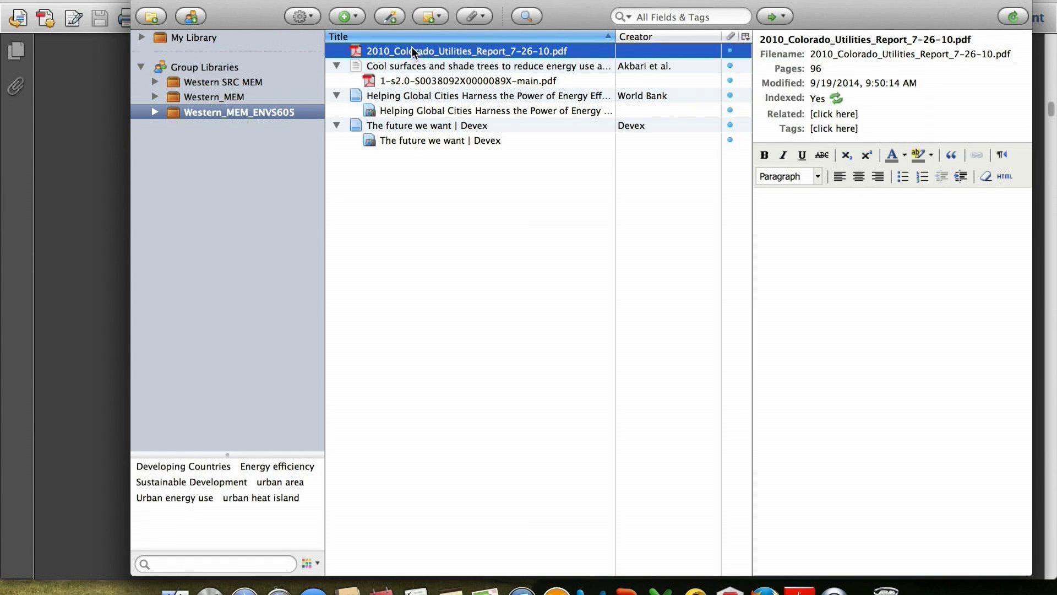
right_click(412, 51)
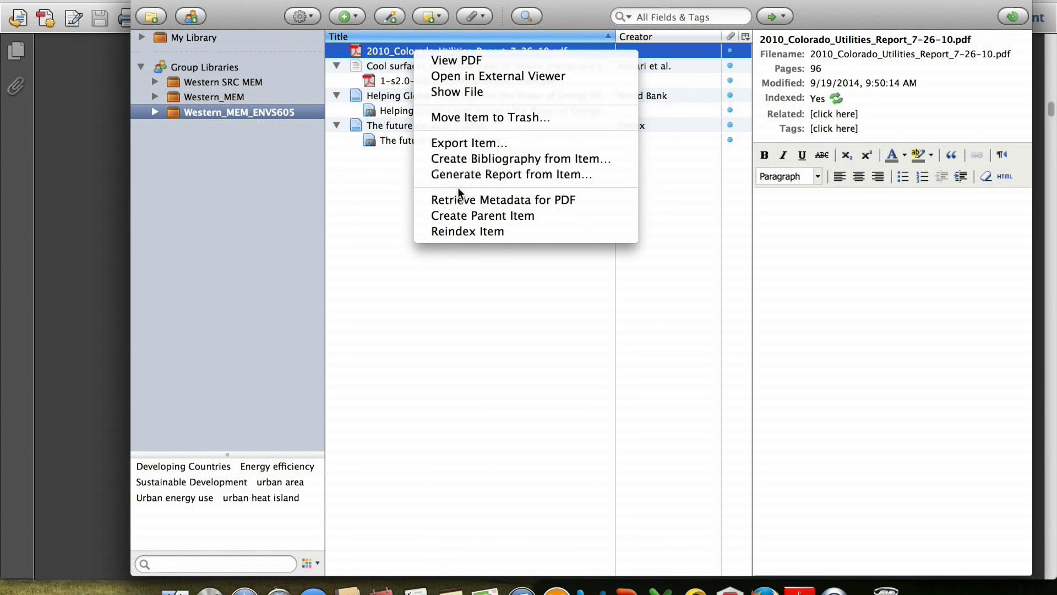
left_click(460, 203)
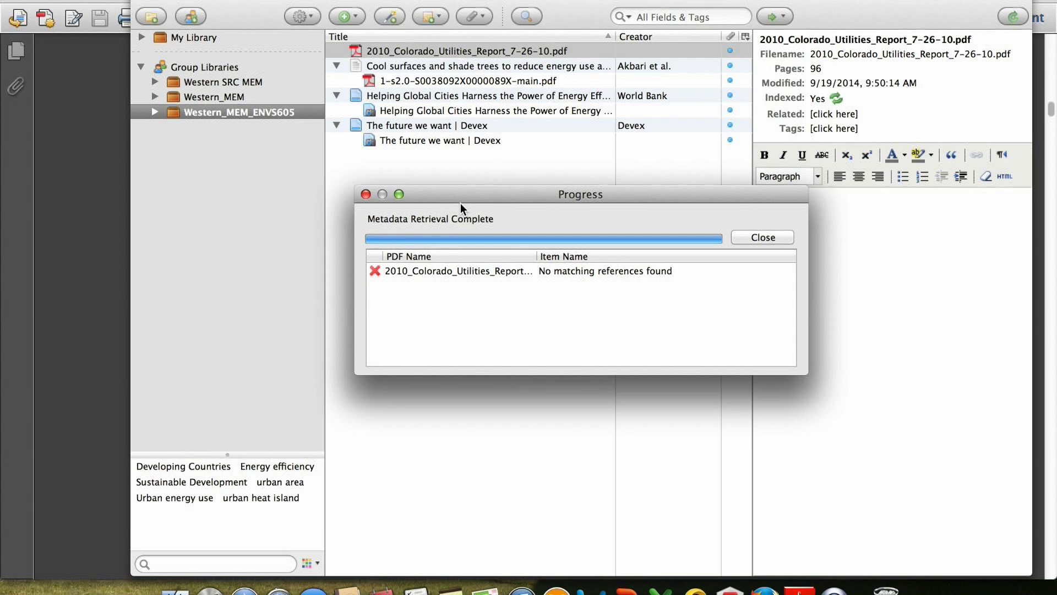
left_click(366, 194)
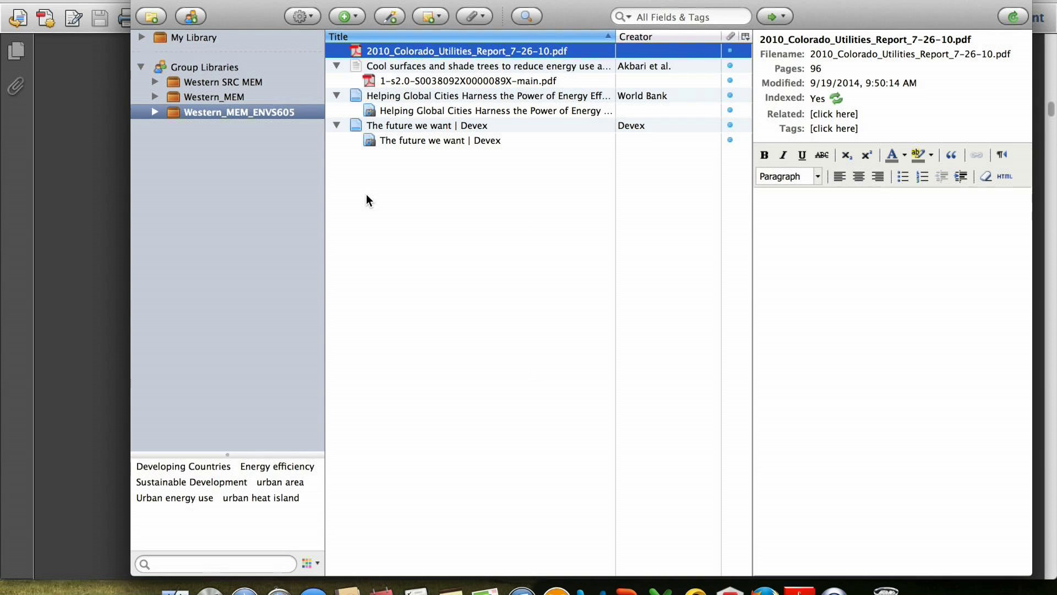
- Generate a Zotero report from the Colorado Utilities Report PDF, review it, and close it
right_click(408, 51)
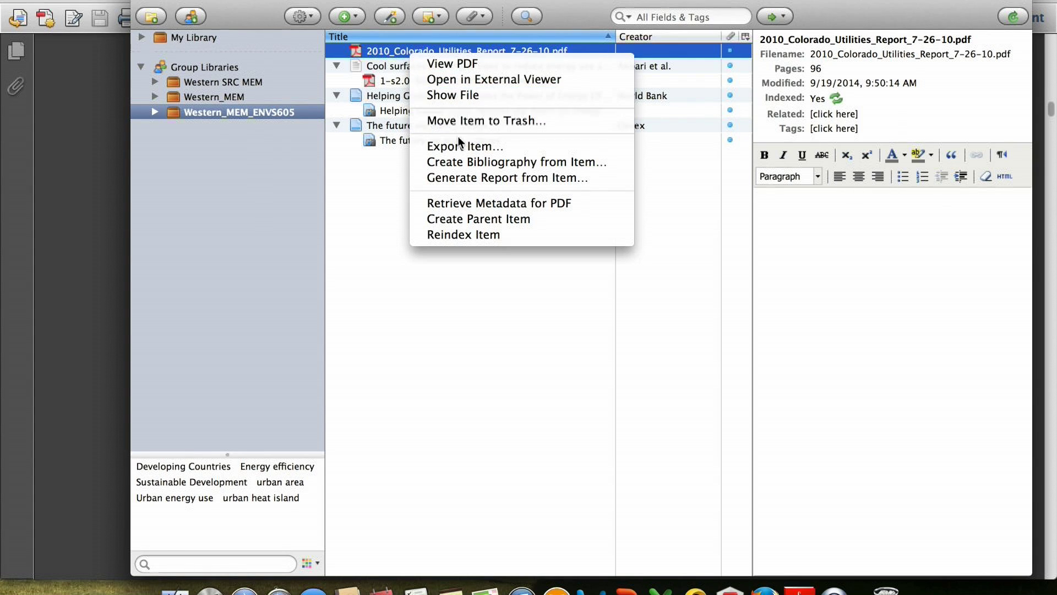
left_click(468, 177)
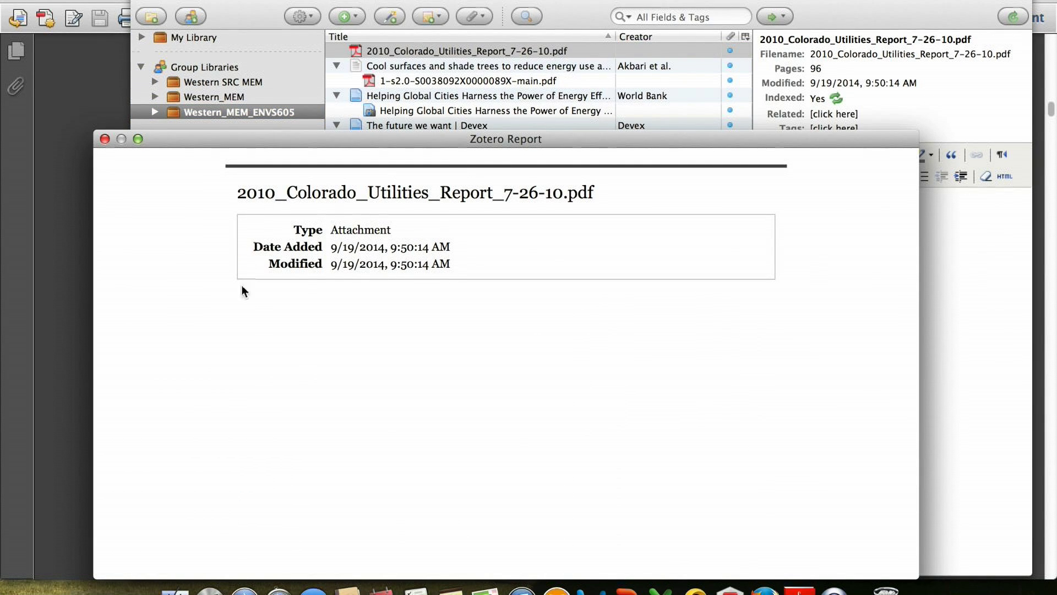
left_click(104, 139)
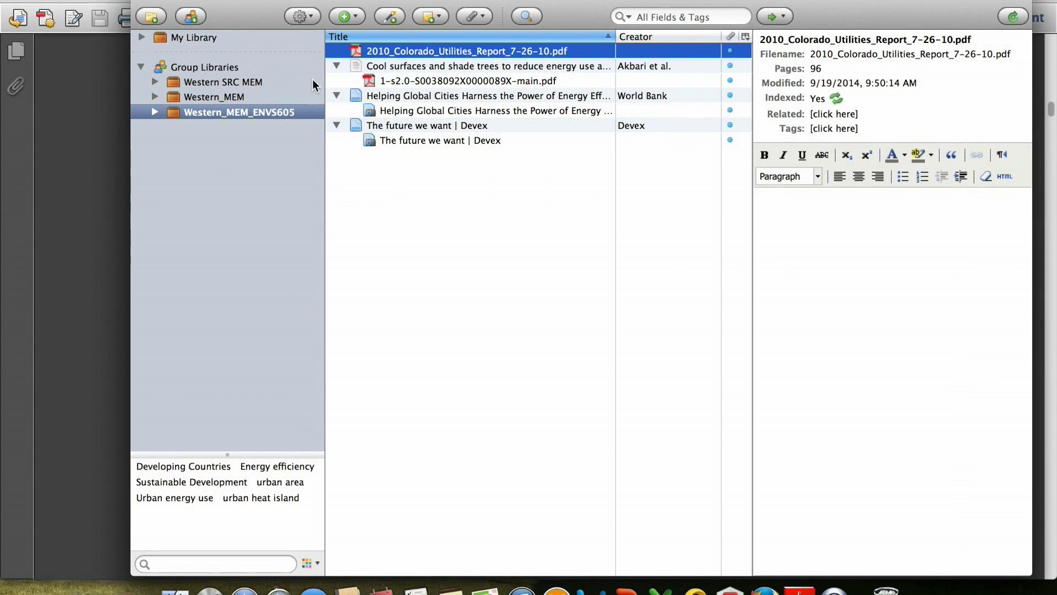
- Create a new Report item in the group library and title it "2010 Colorado Utilities Report"
left_click(361, 18)
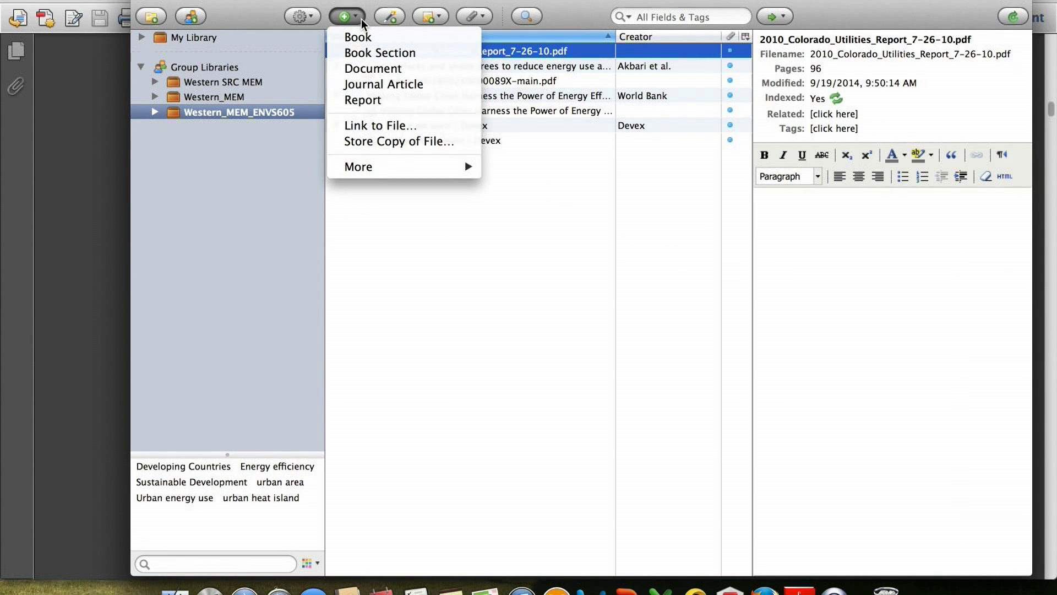
left_click(474, 281)
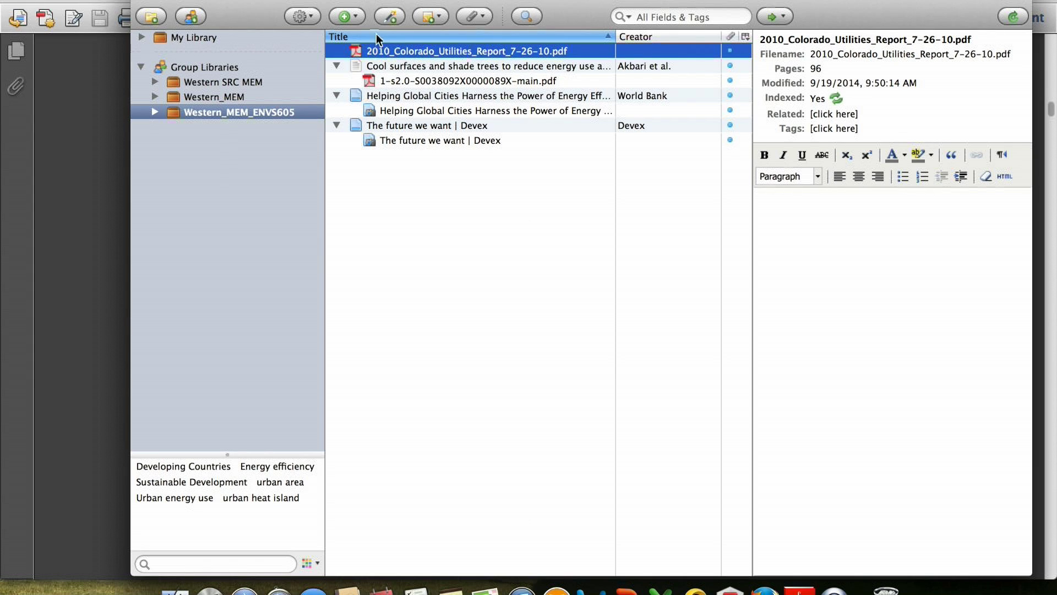
left_click(356, 16)
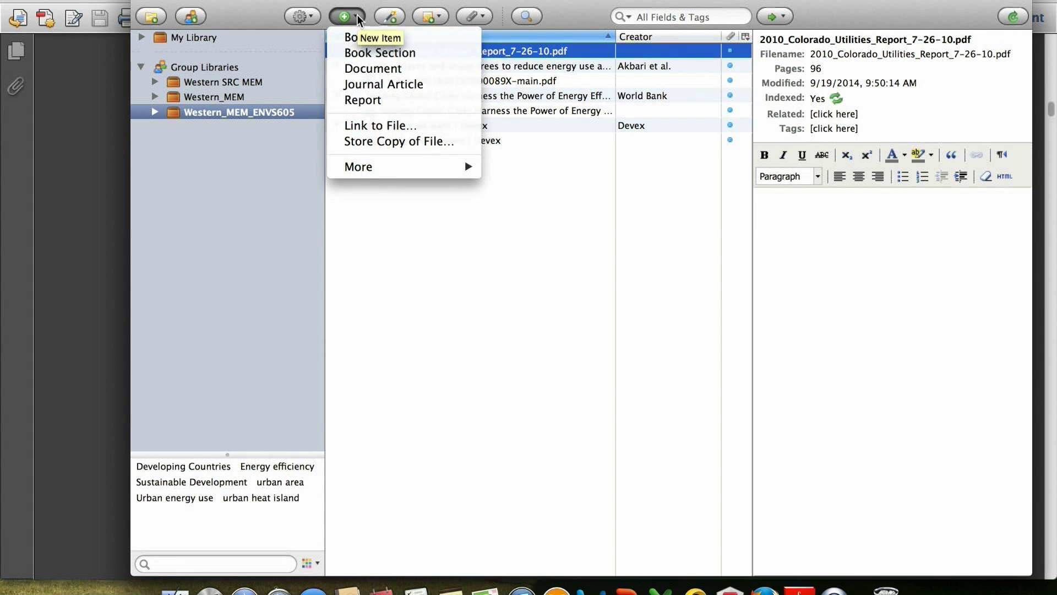
left_click(368, 100)
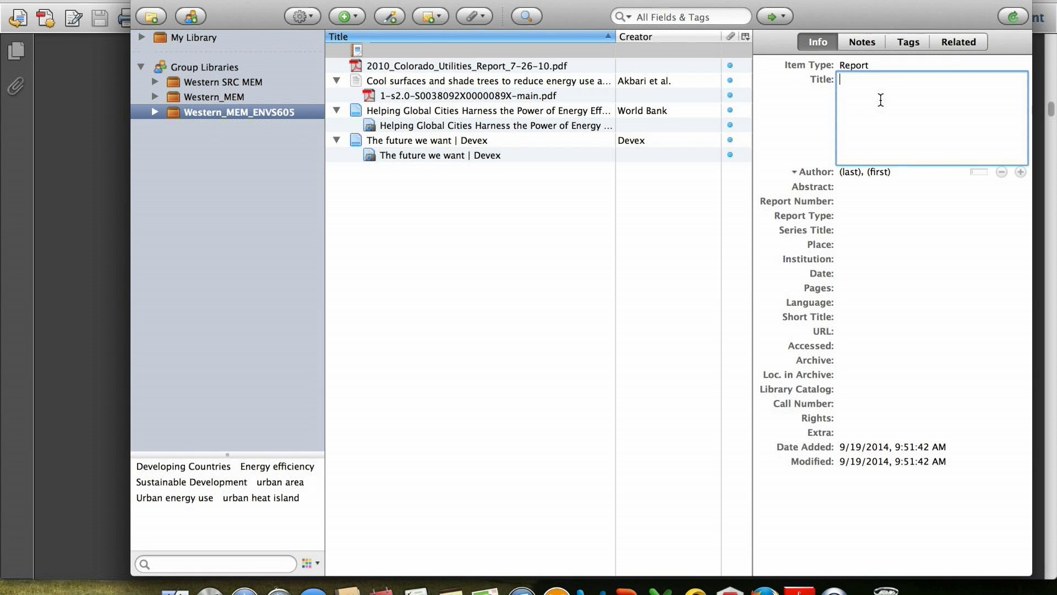
type("2010 Colorado Utilie")
key("BackSpace")
key("BackSpace")
type("ties Report")
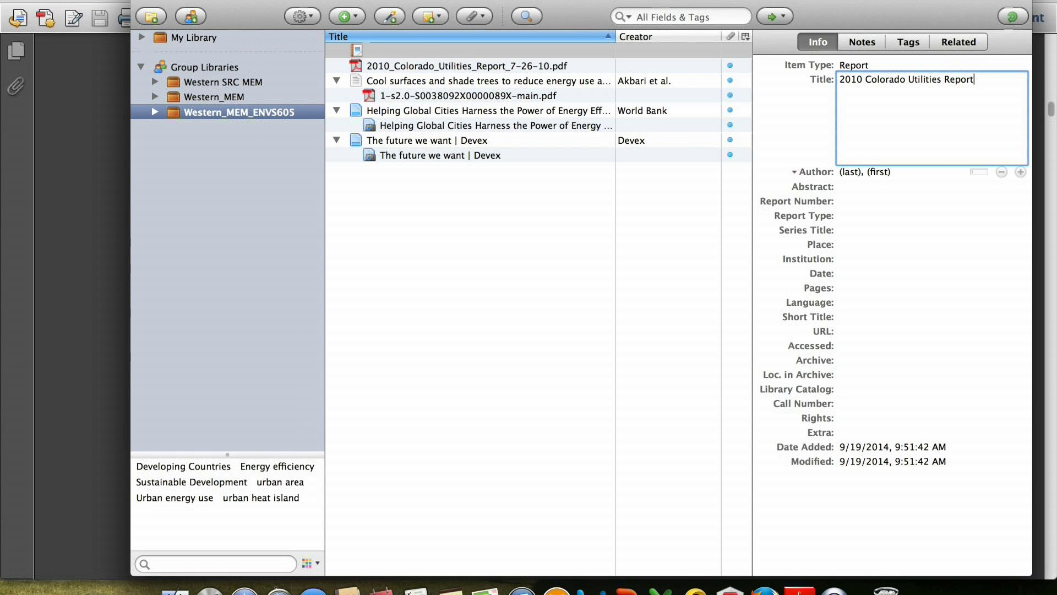
- Set the report item's author last name to GEO and its date to 2010
left_click(850, 171)
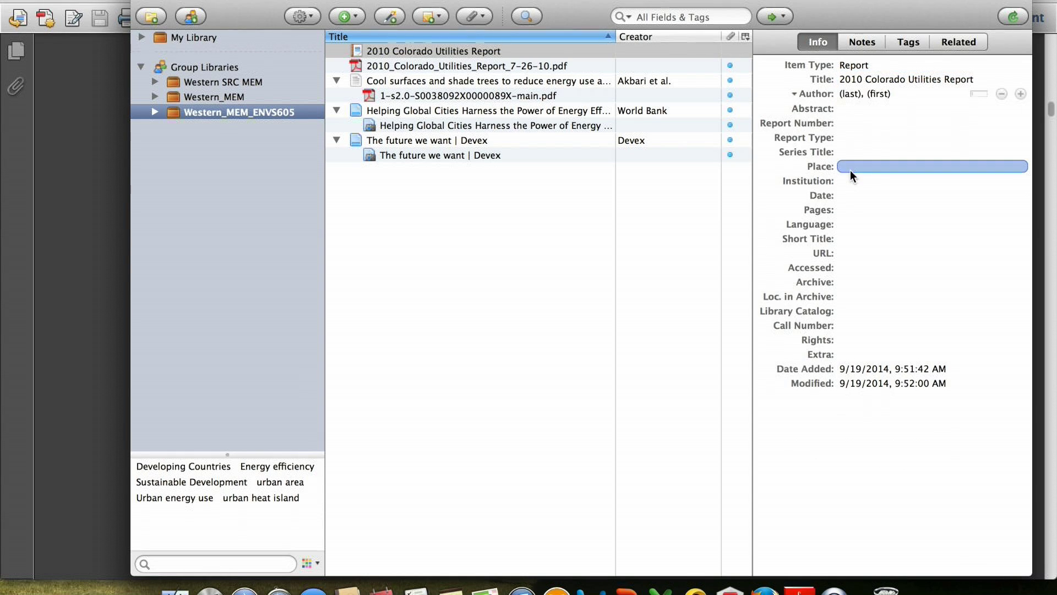
left_click(850, 92)
type("GEO")
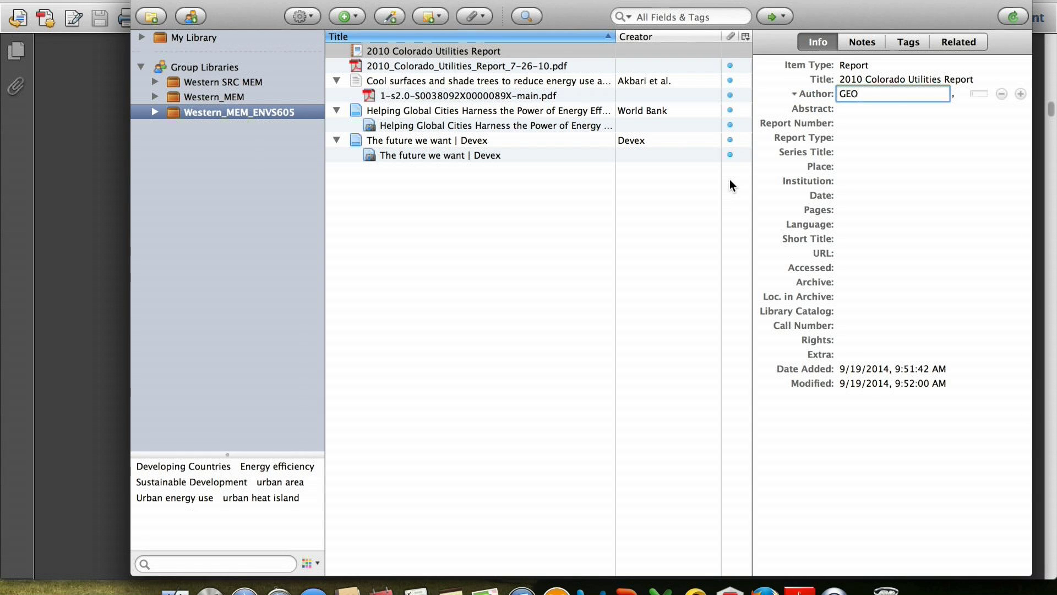
left_click(852, 197)
left_click(853, 197)
type("2010")
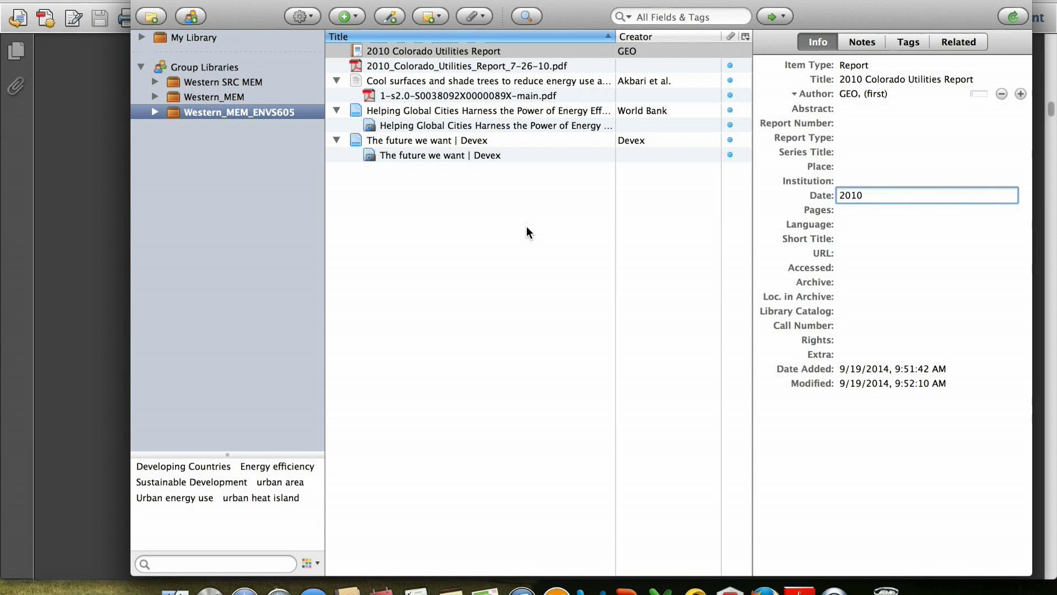
- Add the tag "Colorado" to the 2010 Colorado Utilities Report item
left_click(910, 42)
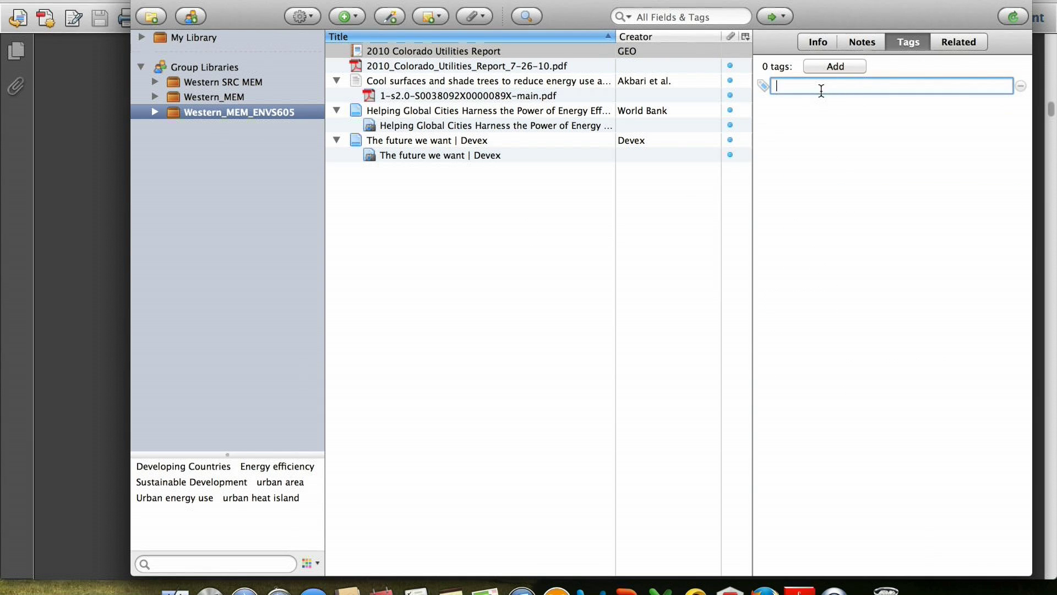
type("Colorado")
key("Return")
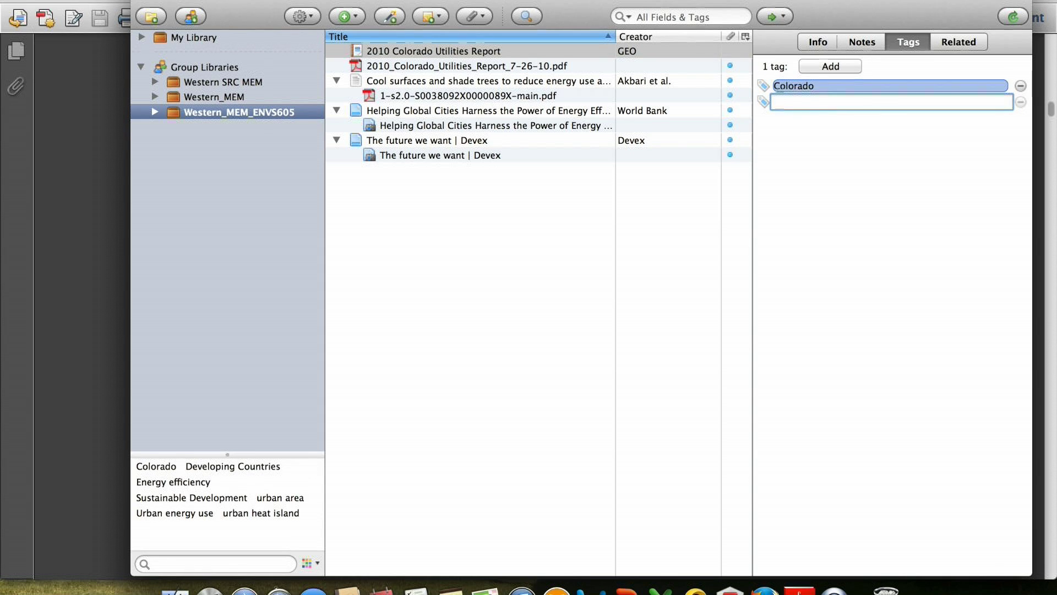
- Add the tag "Energy Utilities" to the 2010 Colorado Utilities Report item
type("Energy Utilie")
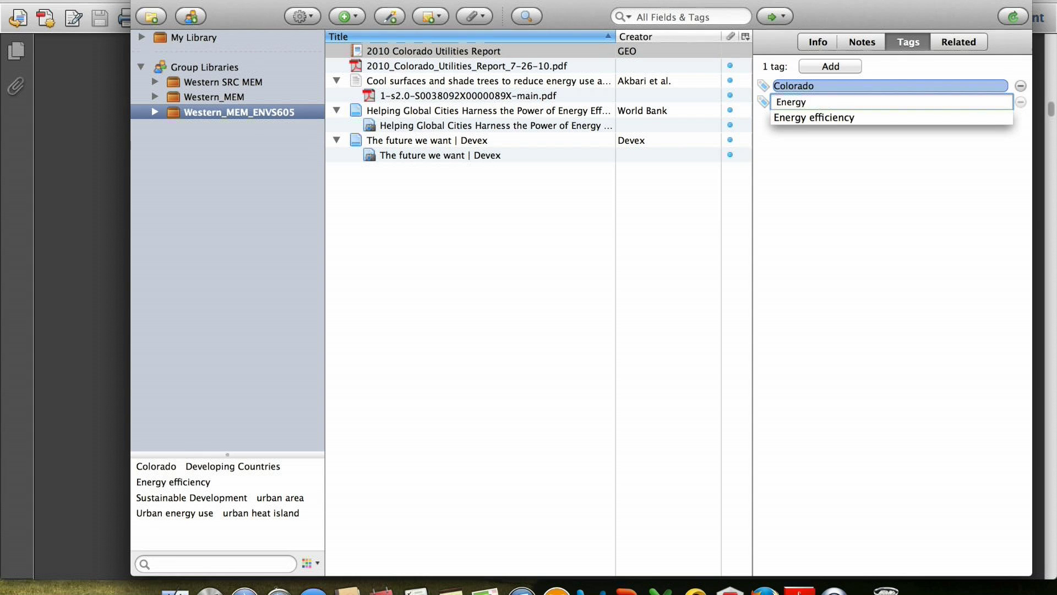
key("BackSpace")
key("BackSpace")
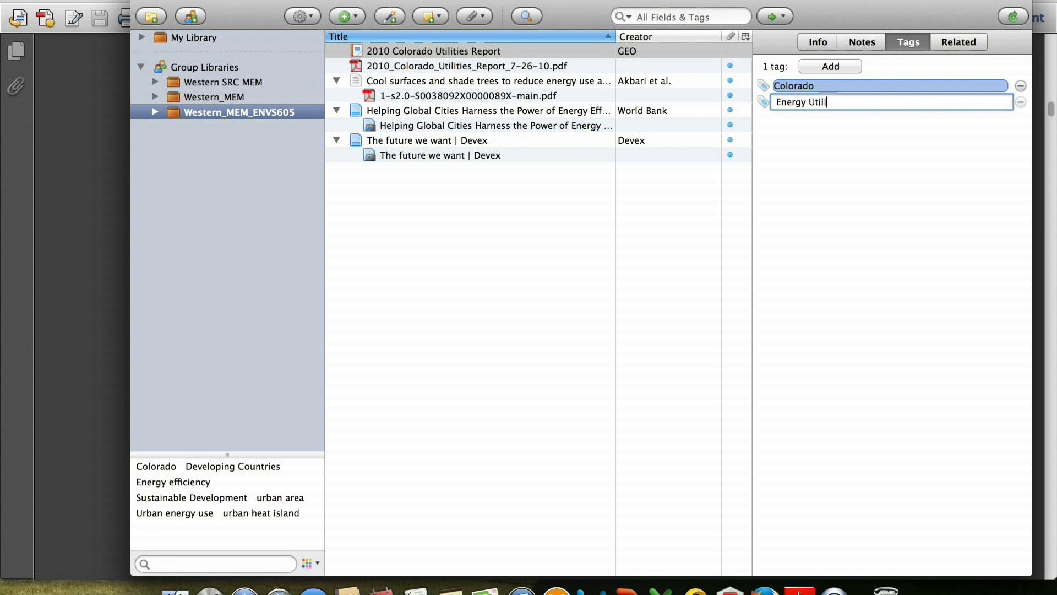
type("ities")
key("Return")
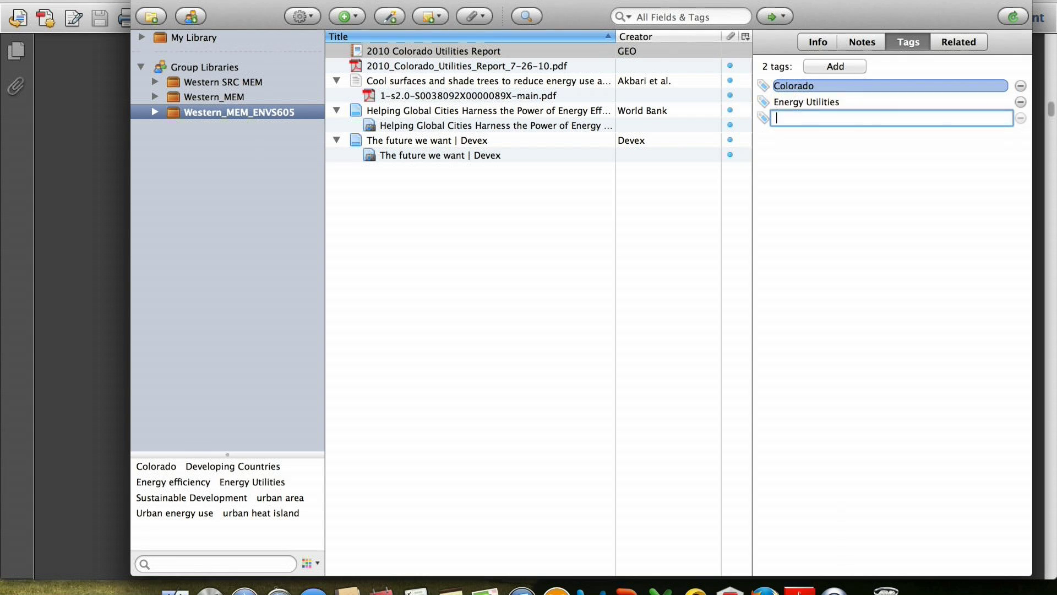
- Attach 2010_Colorado_Utilities_Report_7-26-10.pdf to the 2010 Colorado Utilities Report item and select that parent item
left_click(383, 68)
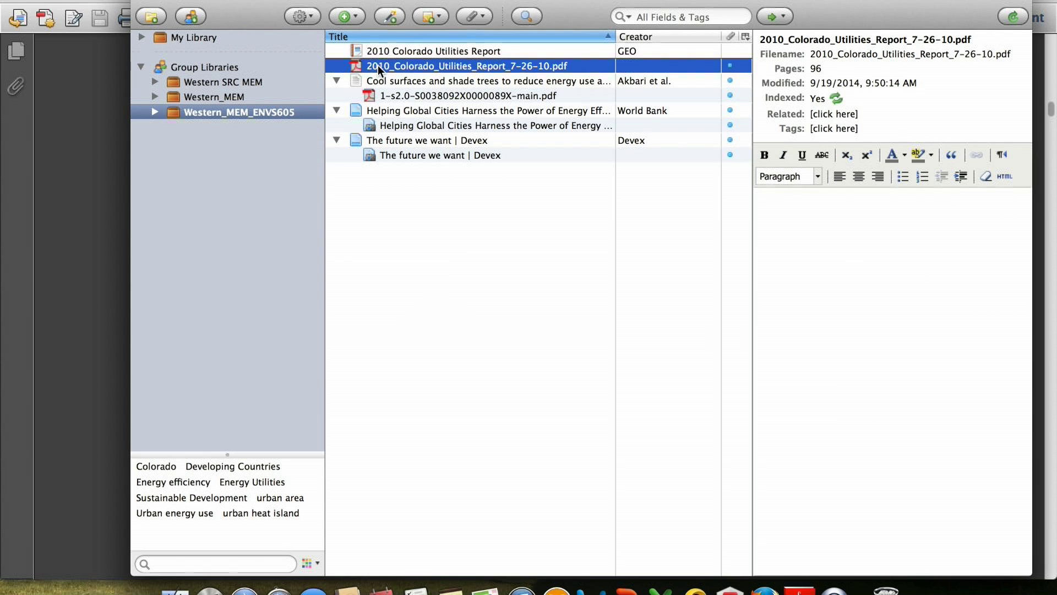
left_click_drag(392, 51, 402, 47)
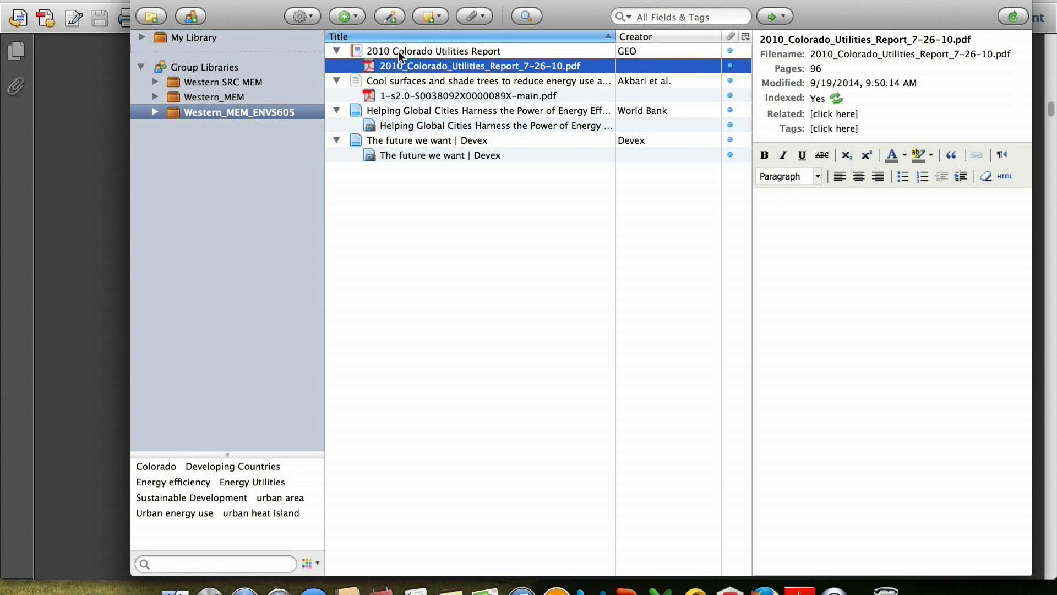
left_click(399, 50)
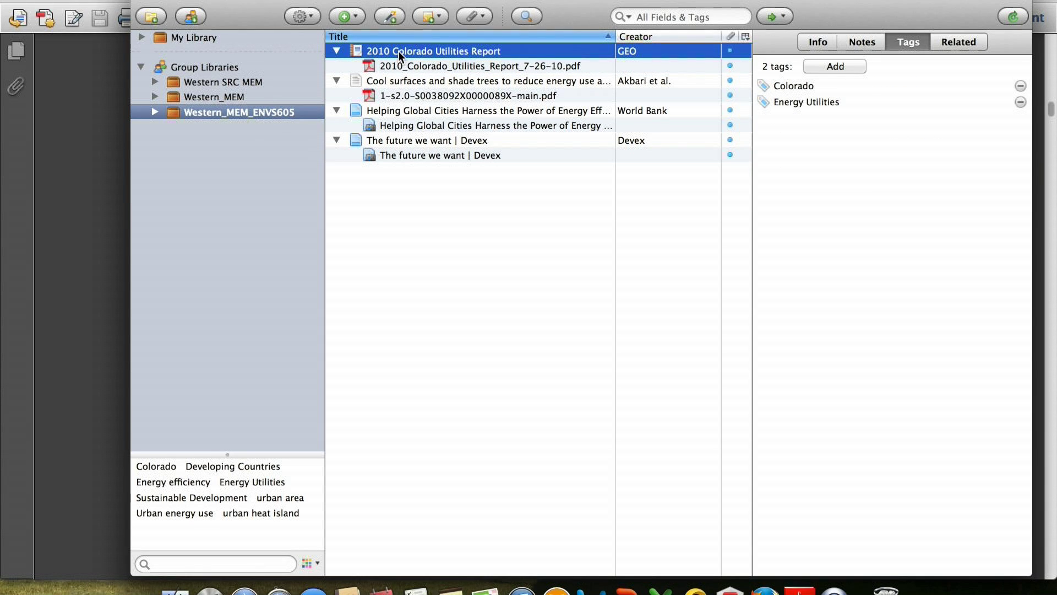
right_click(398, 51)
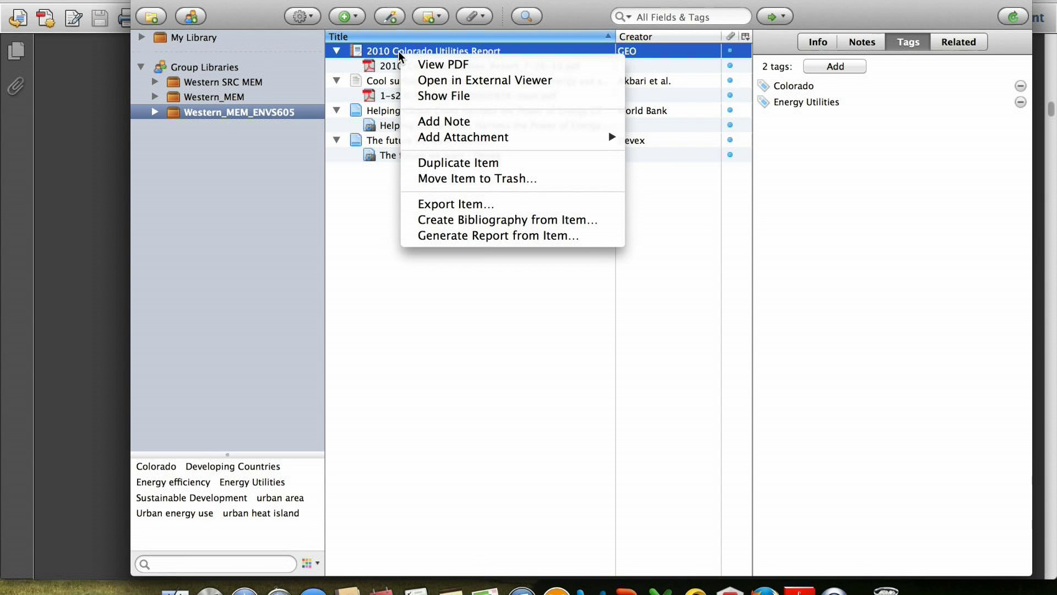
mouse_move(445, 138)
left_click(383, 245)
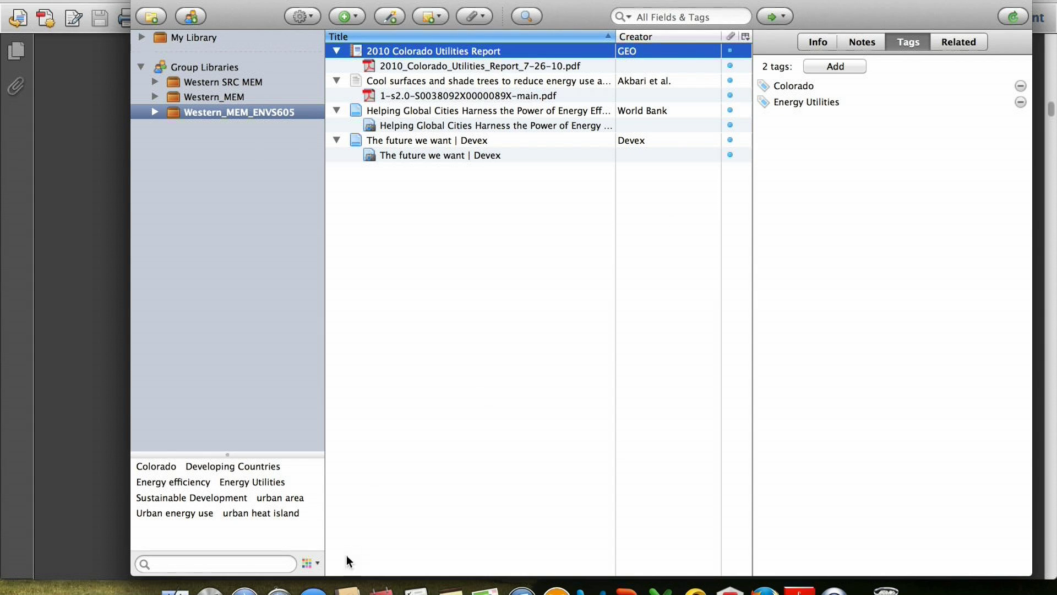
- Switch to Firefox and view the Groups page of the Zotero website
left_click(765, 588)
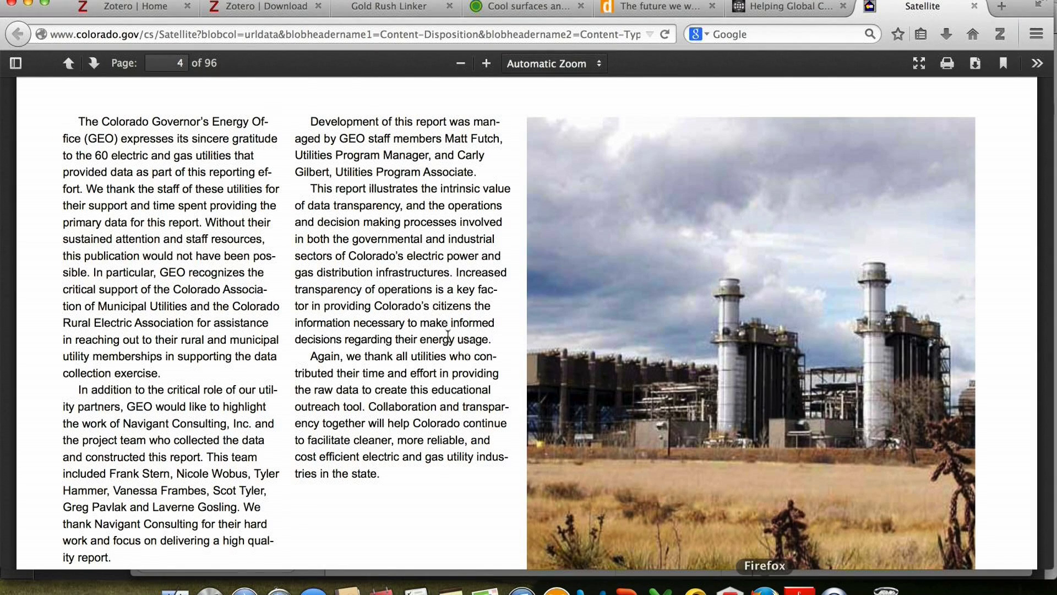
left_click(275, 8)
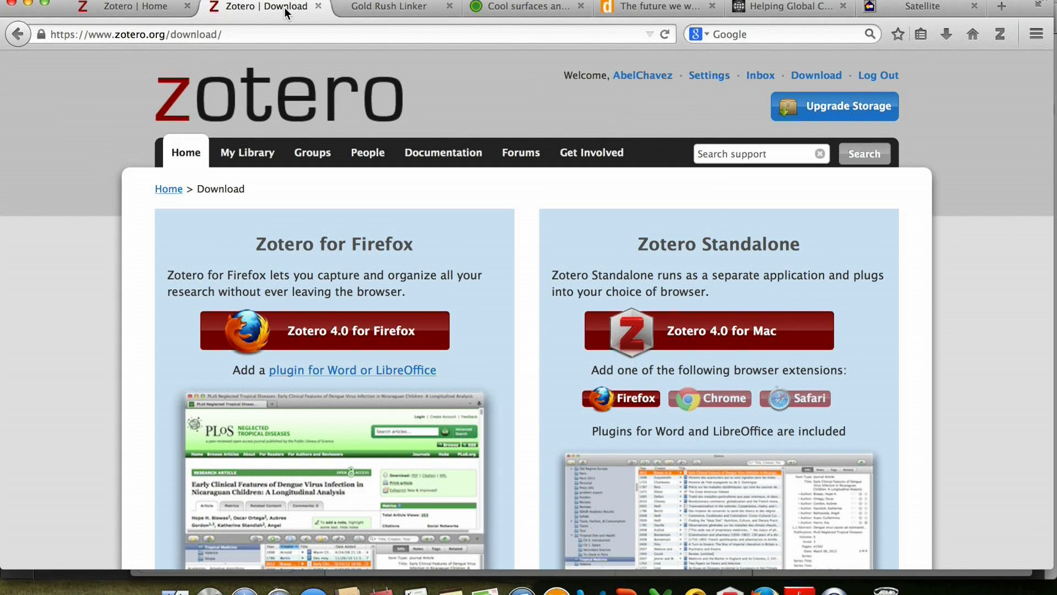
left_click(307, 158)
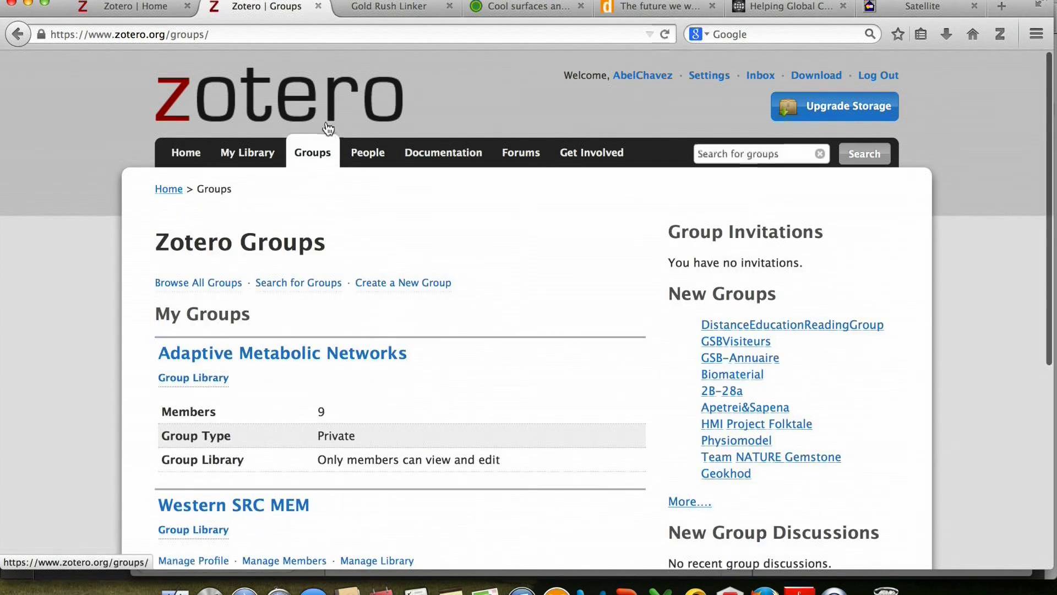
scroll(52, 333, "down", 5)
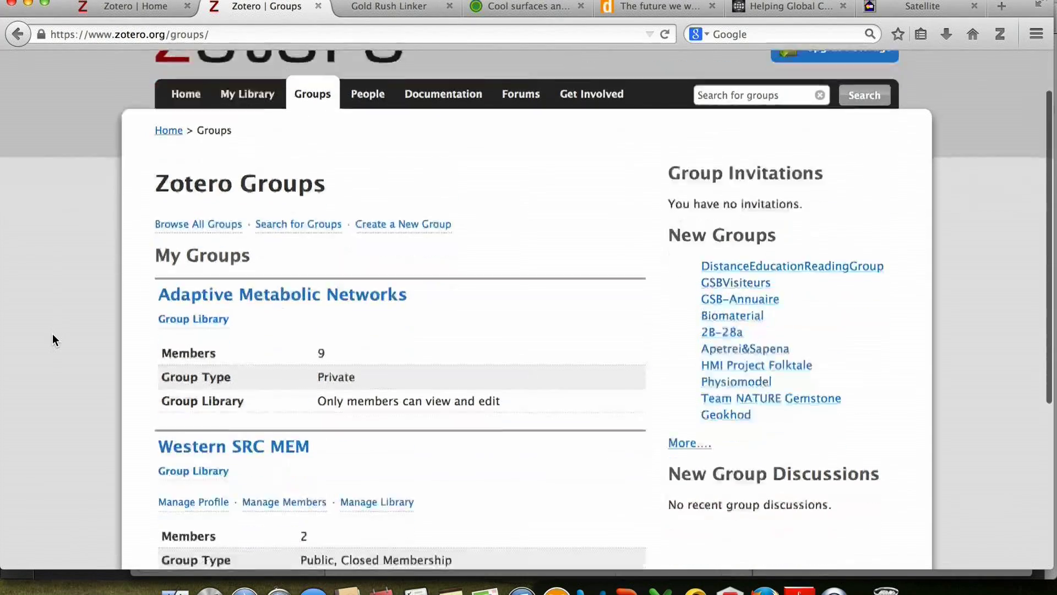
scroll(51, 334, "up", 5)
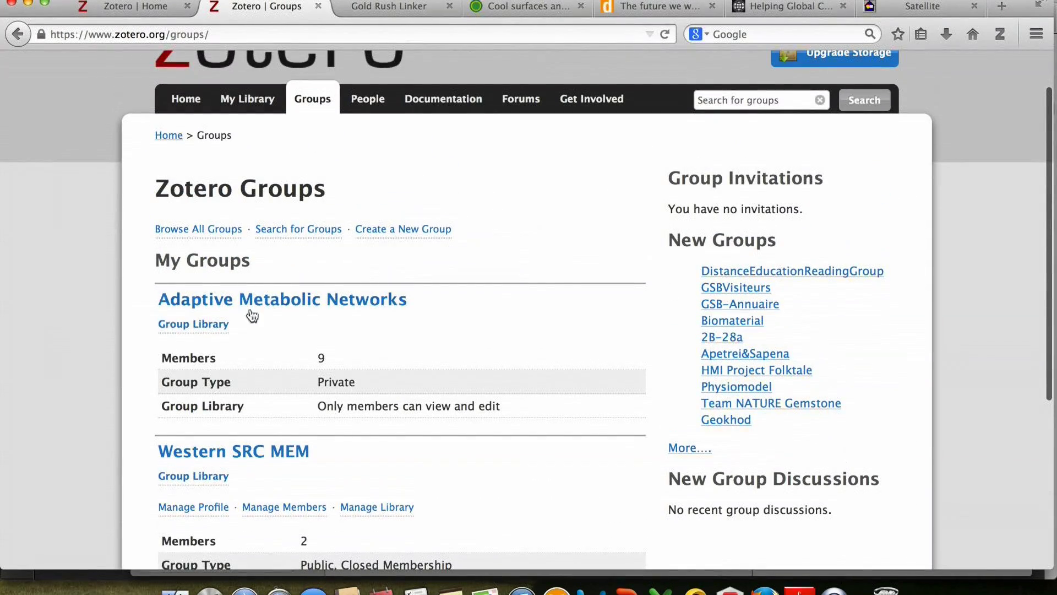
- Search the Zotero groups for "Western_MEM_ENVS605"
left_click(300, 232)
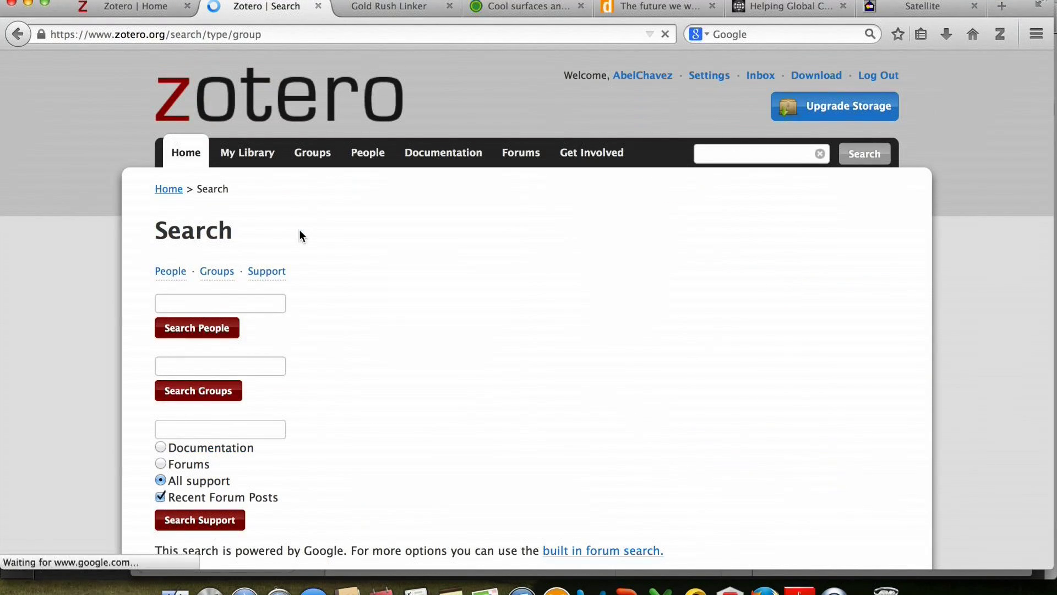
left_click(255, 297)
type("West")
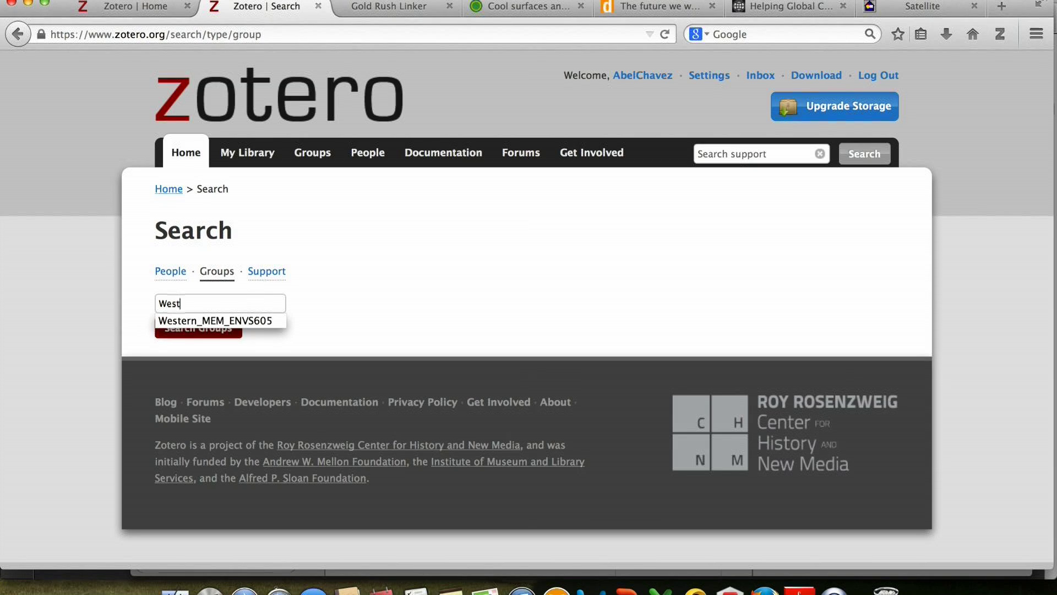
type("ern_MEM_ENVS605")
left_click(392, 303)
left_click(193, 331)
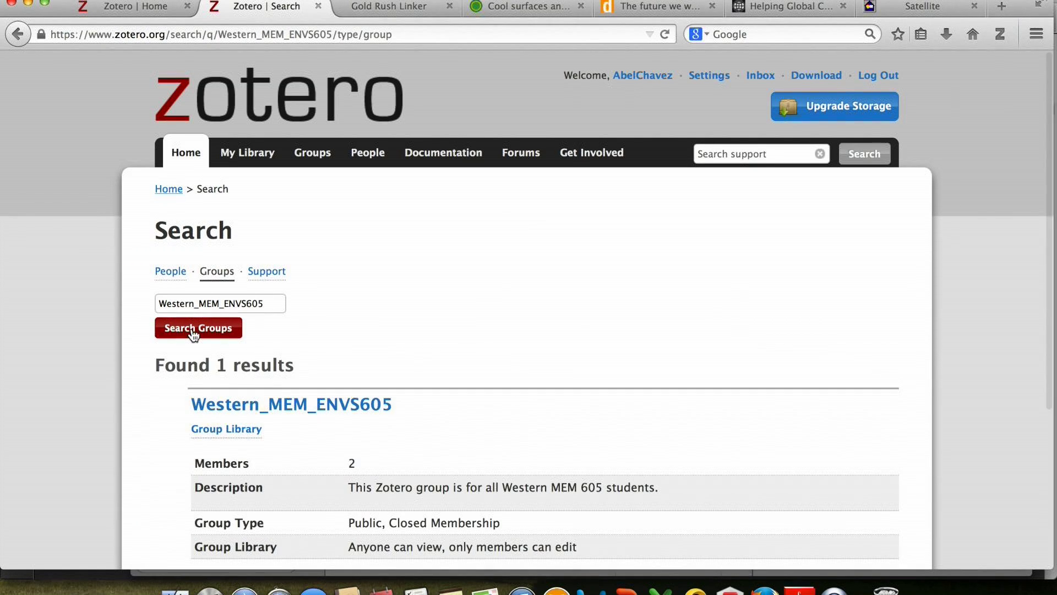
- Open the Western_MEM_ENVS605 group page and review its recently added items and the option to join
scroll(126, 386, "down", 3)
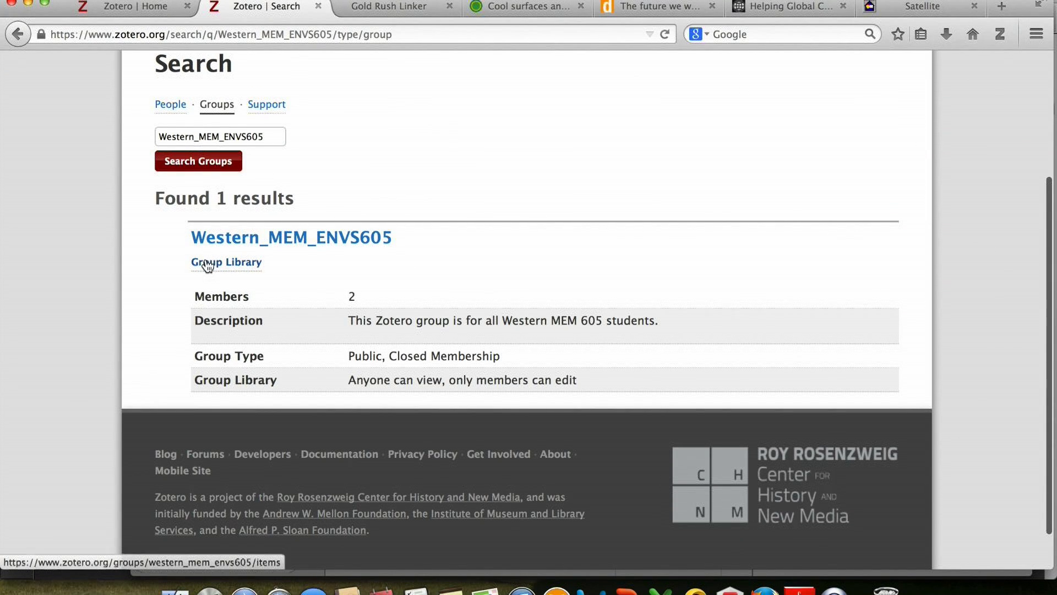
left_click(289, 241)
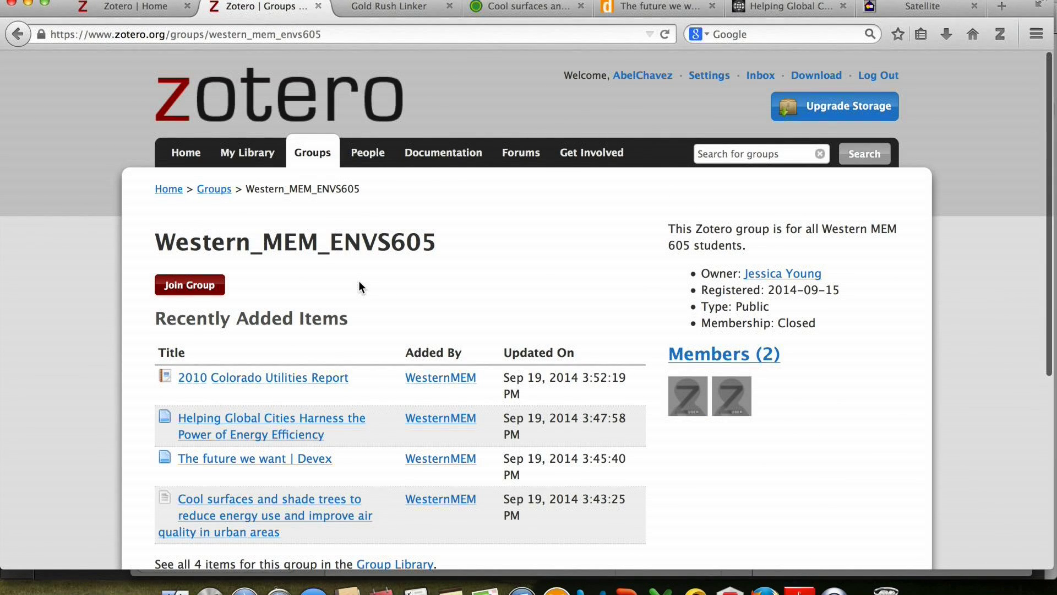
scroll(358, 282, "down", 3)
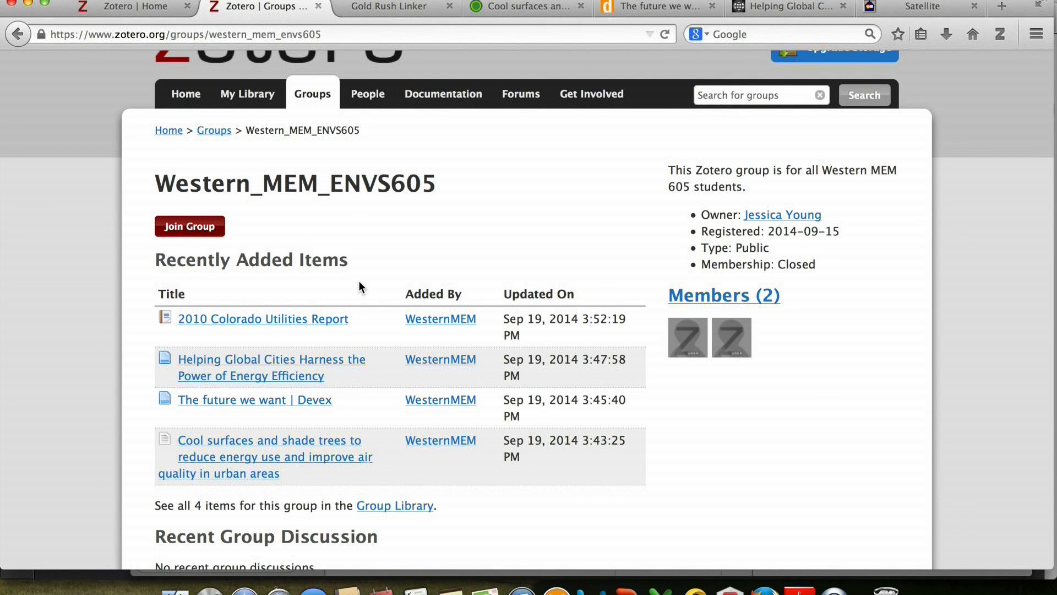
scroll(222, 377, "down", 1)
scroll(221, 378, "down", 3)
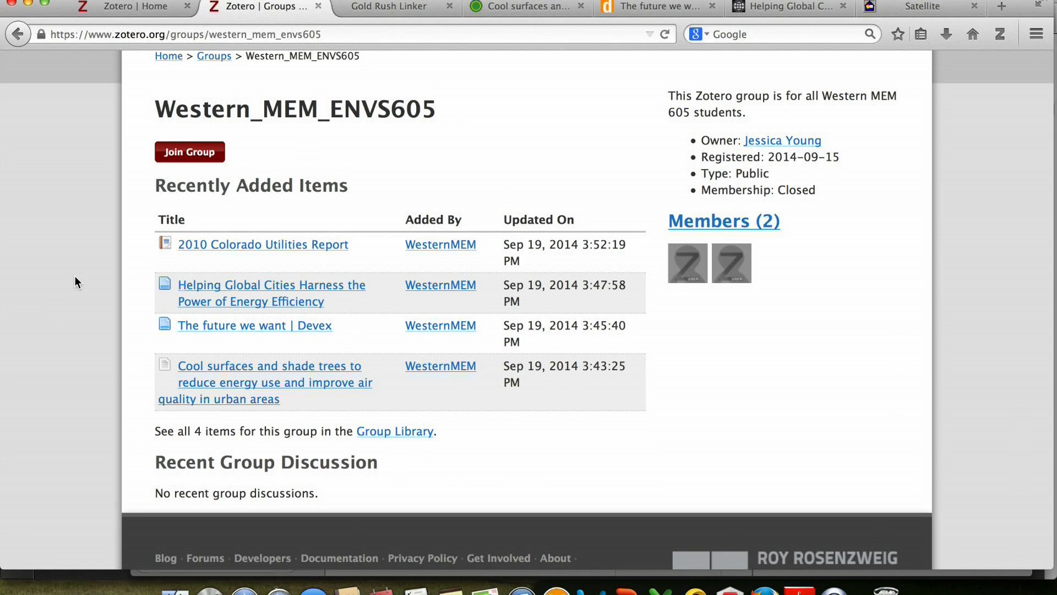
scroll(74, 275, "up", 2)
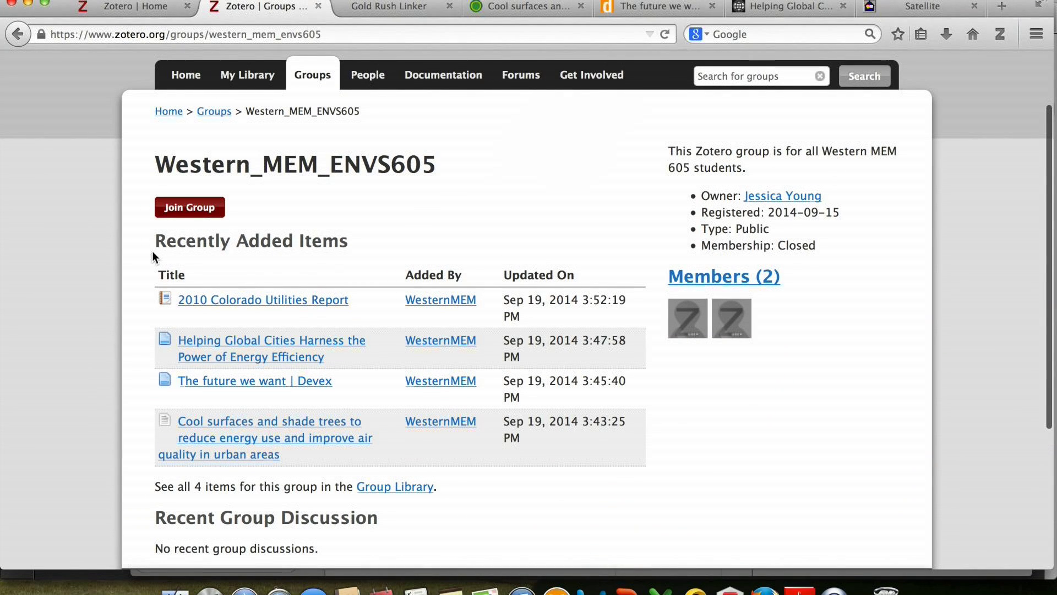
left_click(184, 213)
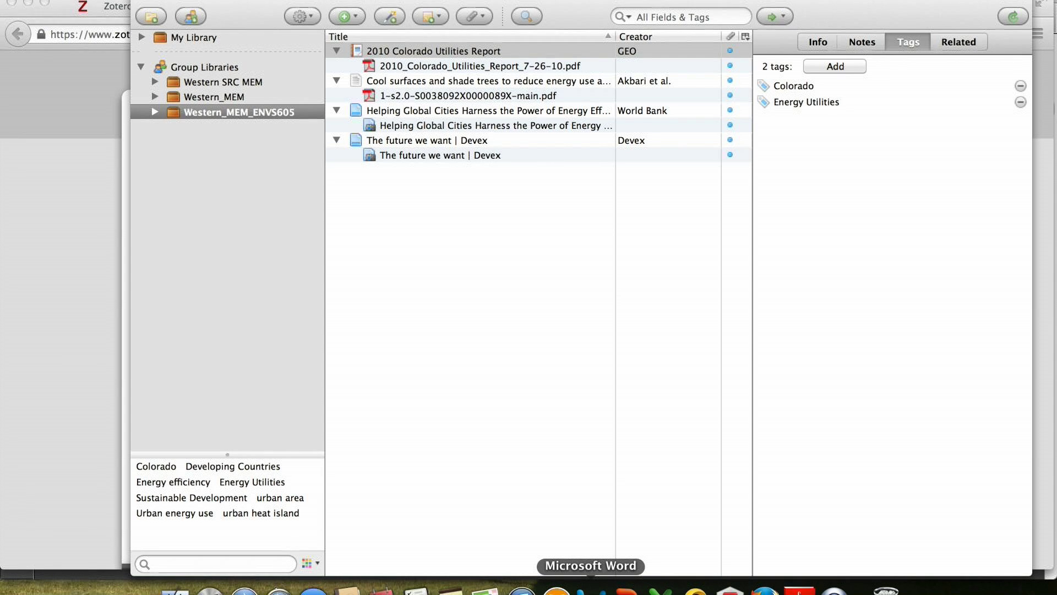
- Switch to Microsoft Word, create a blank Word document, and check whether the Zotero Bibliographic Management toolbar is enabled
left_click(591, 588)
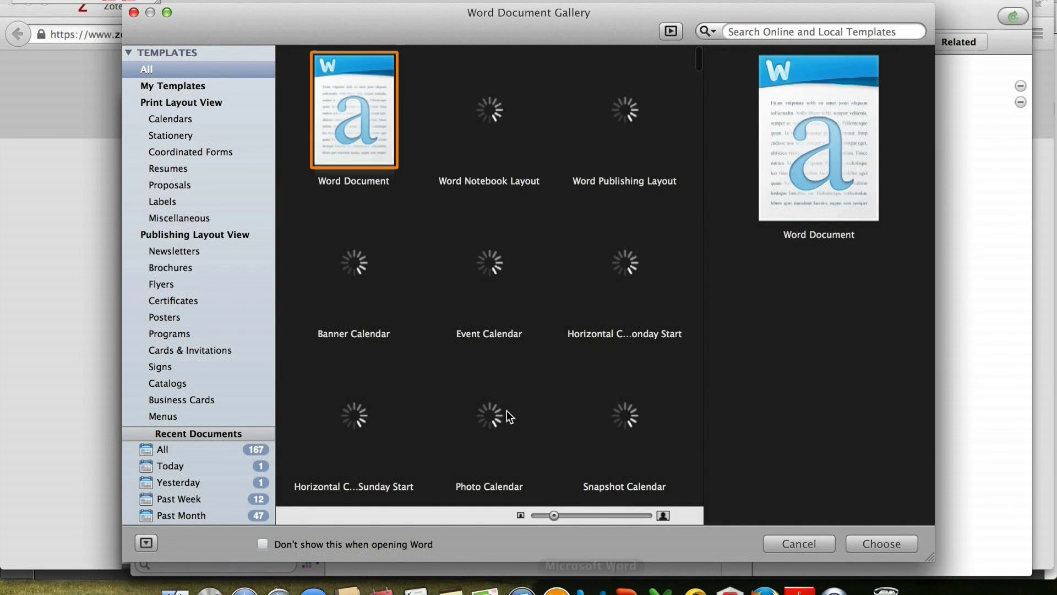
double_click(362, 143)
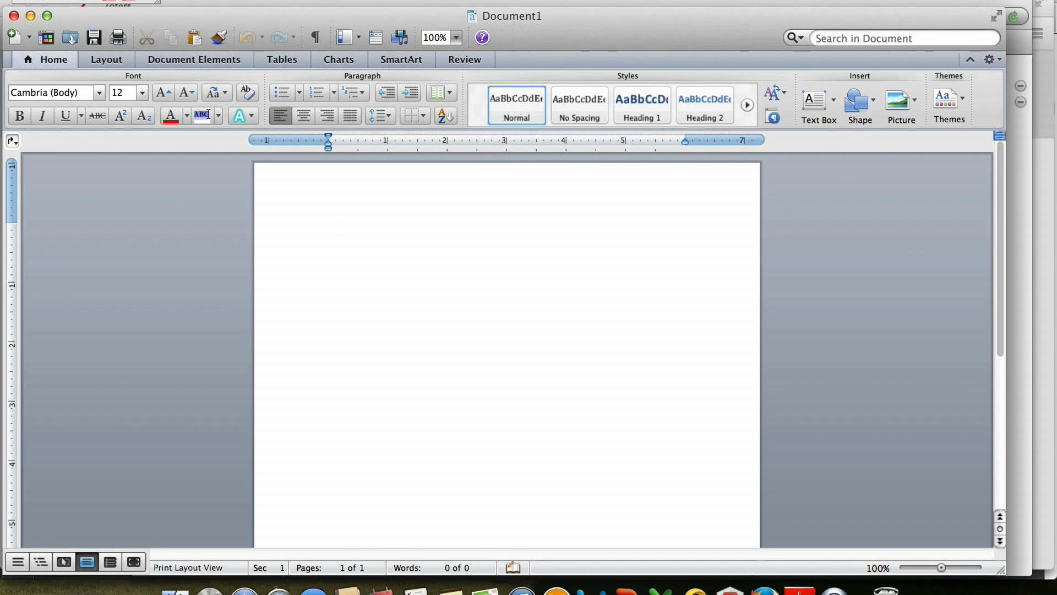
left_click(170, 0)
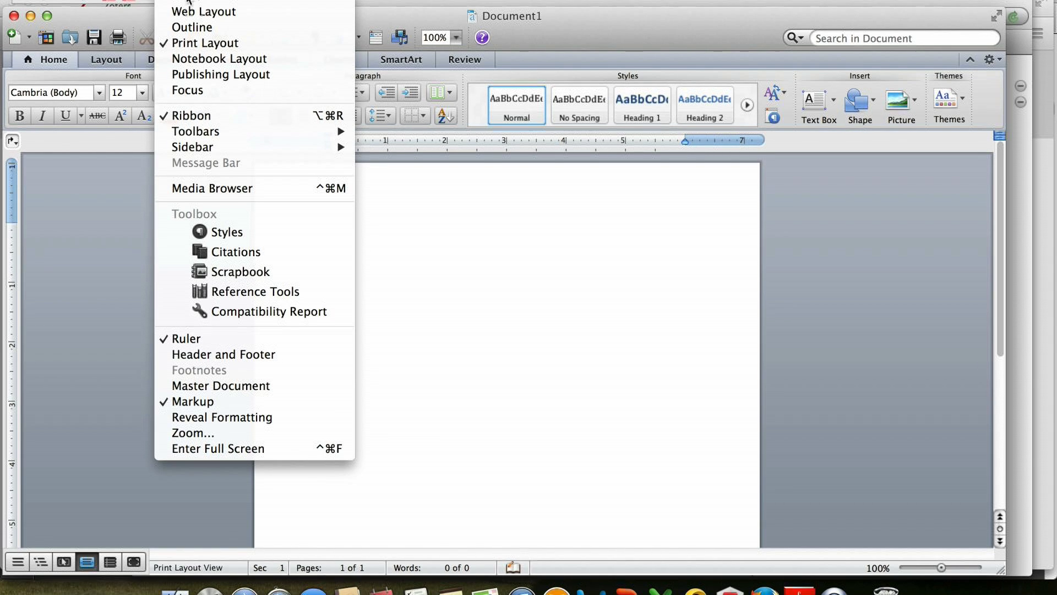
mouse_move(207, 147)
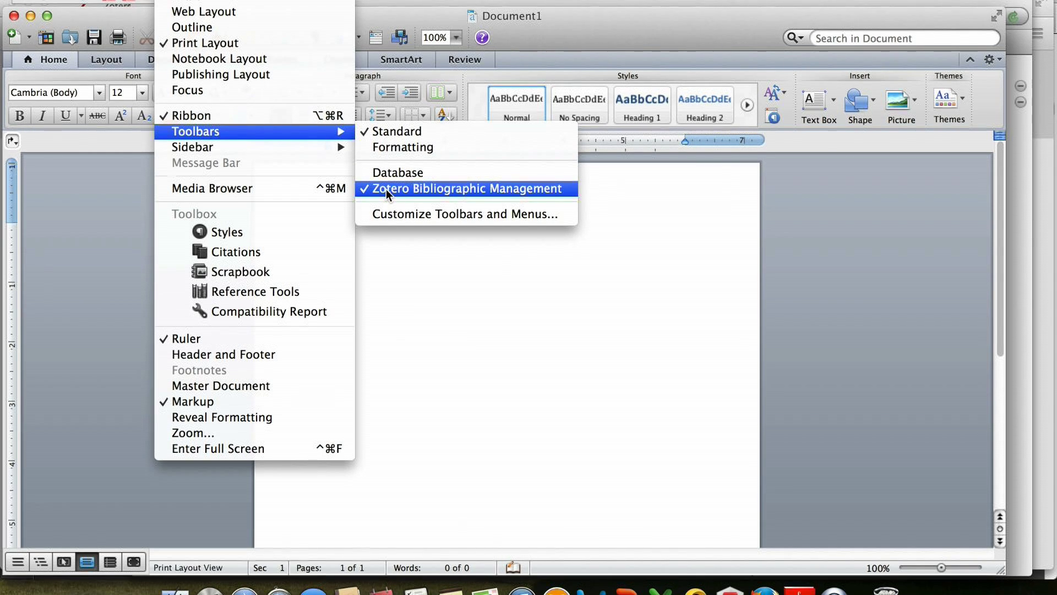
left_click(111, 227)
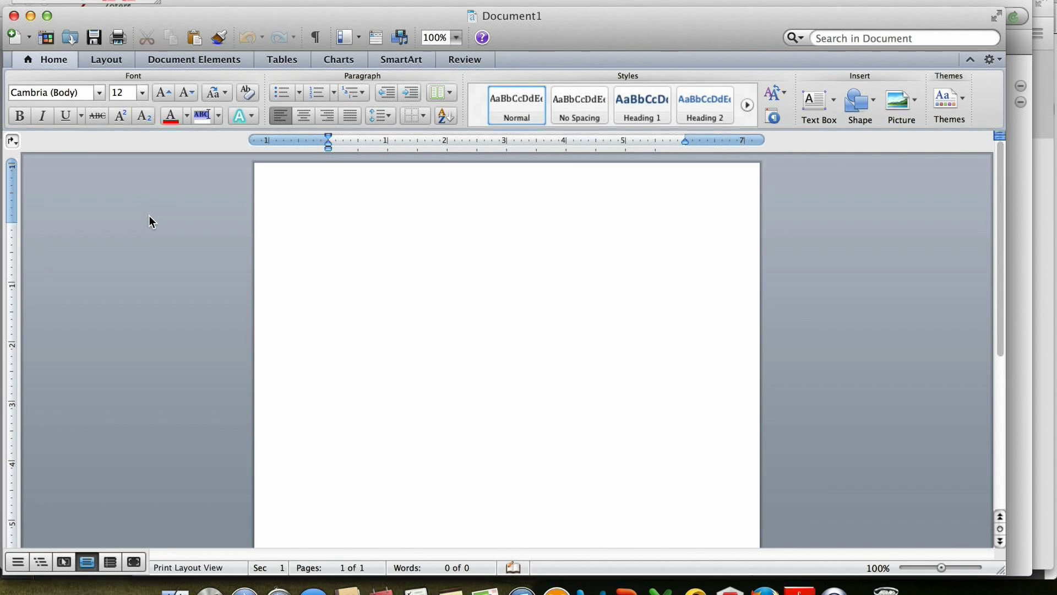
- Write "We are interested in the impacts on urban energy systems" in the blank document
type("We are inte")
type("rs")
type("sted in ")
type("the im")
type("pacts")
type(" on")
type(" urban")
type(" energy sus")
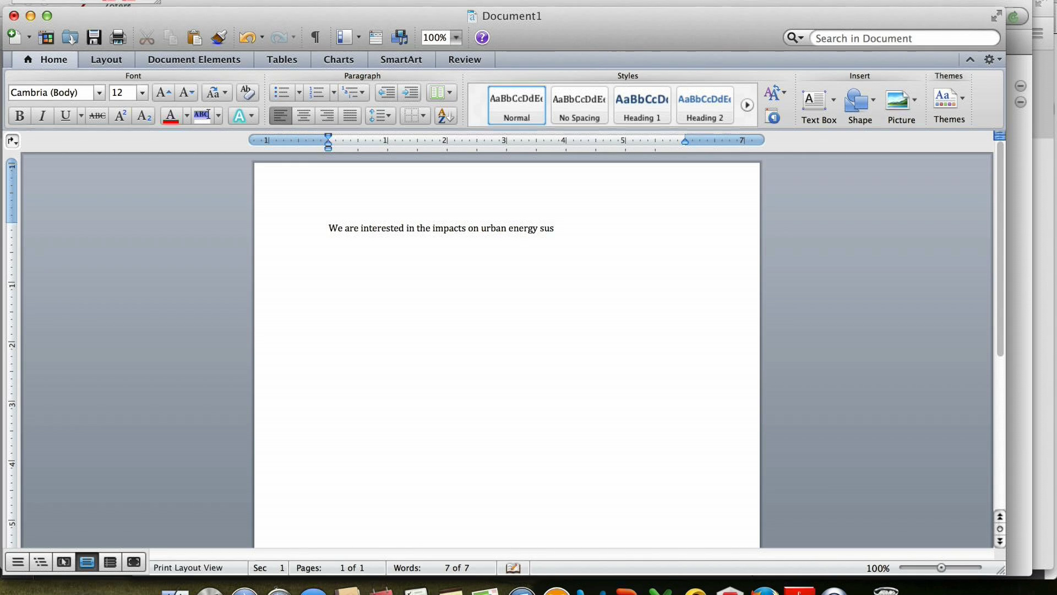
key("BackSpace")
type("ystems .")
key("BackSpace")
- Start a Zotero citation after the sentence, browse the citation styles and accept Chicago Manual of Style 16th edition (author-date) with Fields formatting
left_click(26, 2)
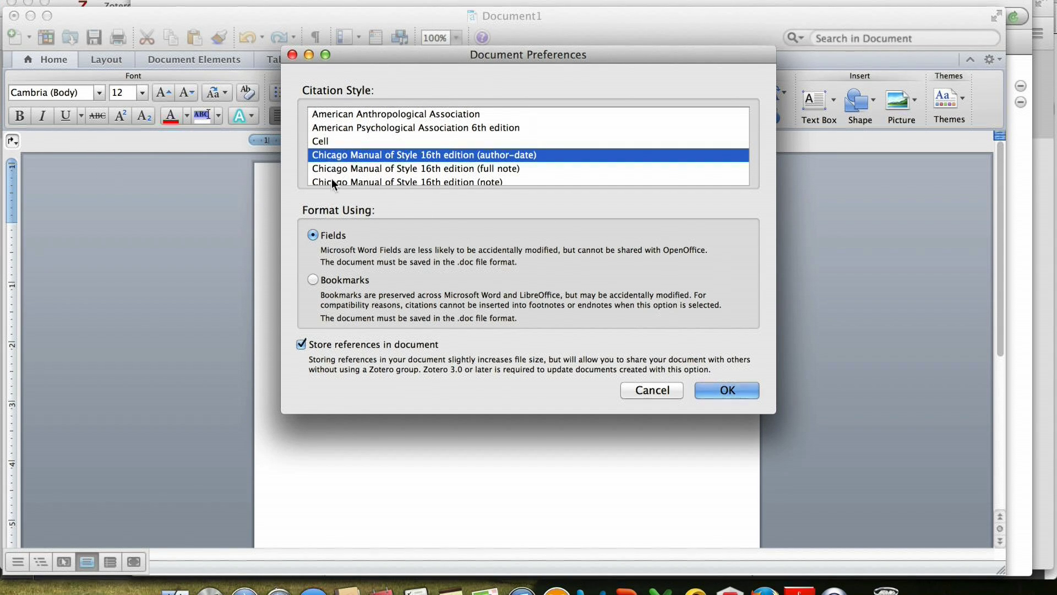
scroll(356, 140, "down", 10)
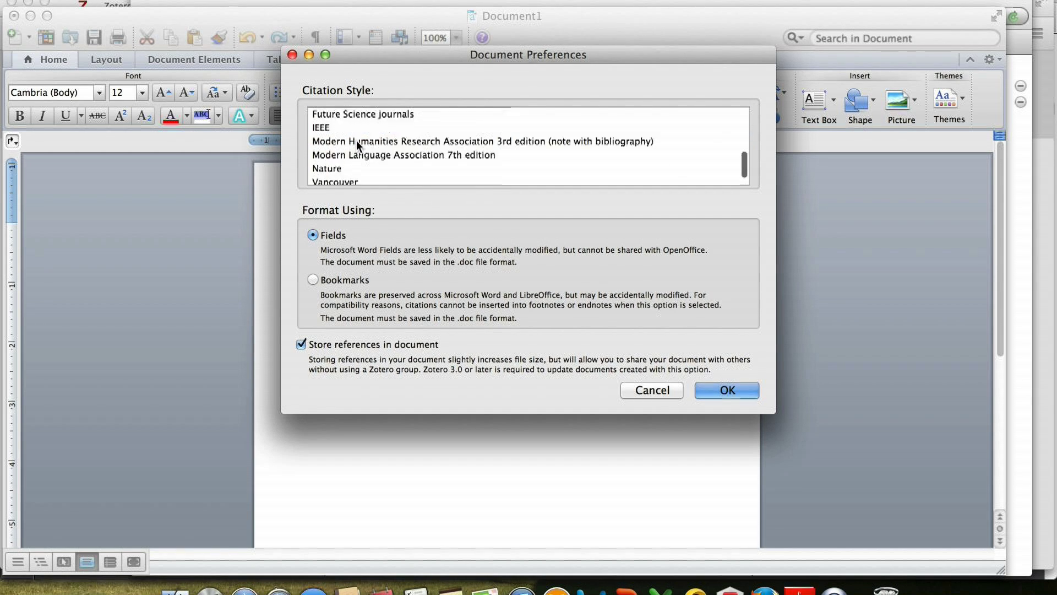
scroll(355, 141, "up", 10)
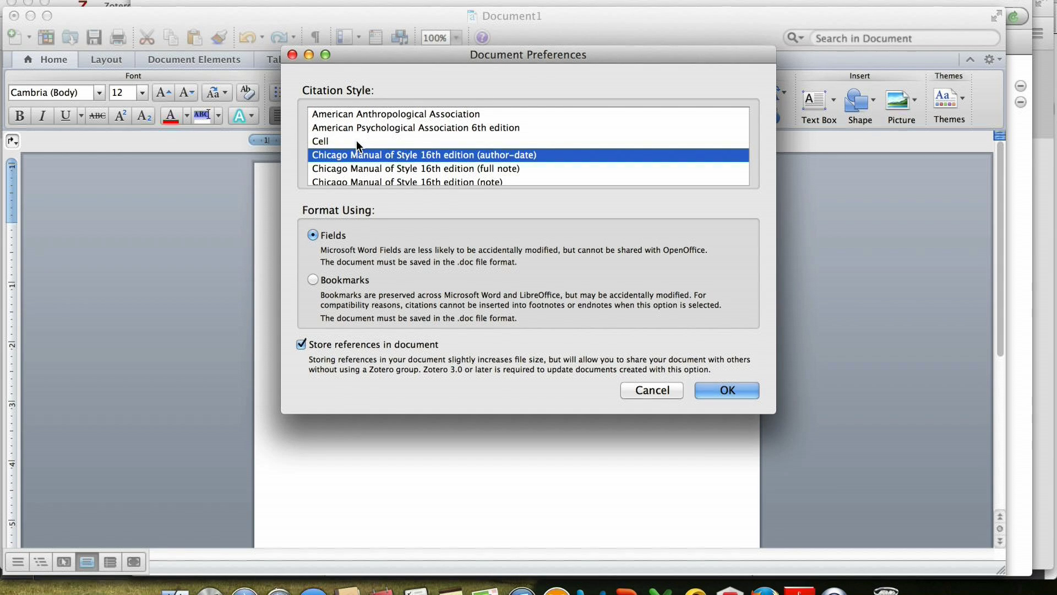
scroll(356, 140, "down", 4)
scroll(356, 140, "down", 2)
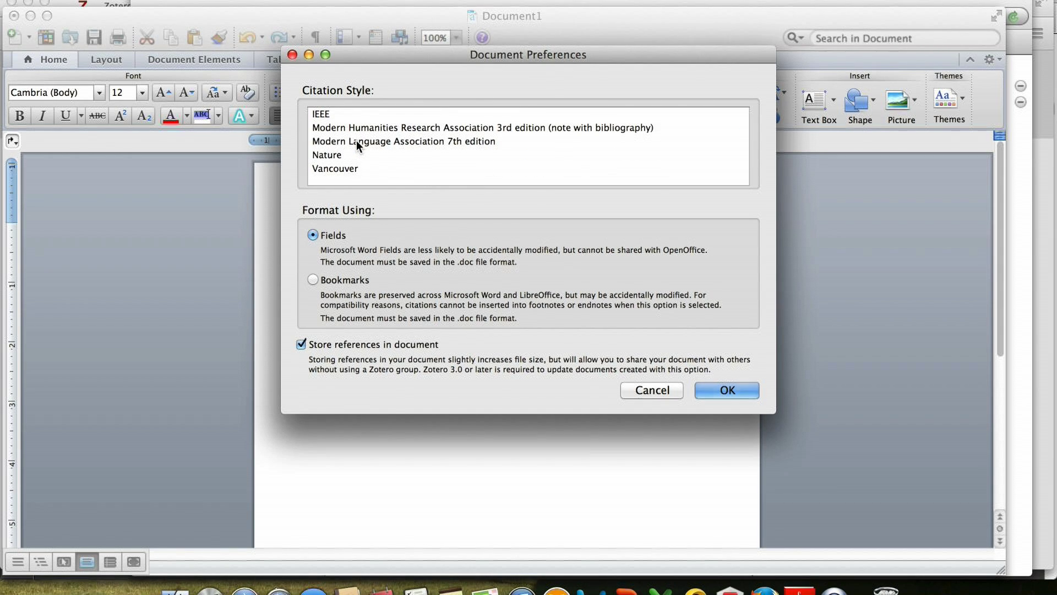
scroll(356, 140, "up", 10)
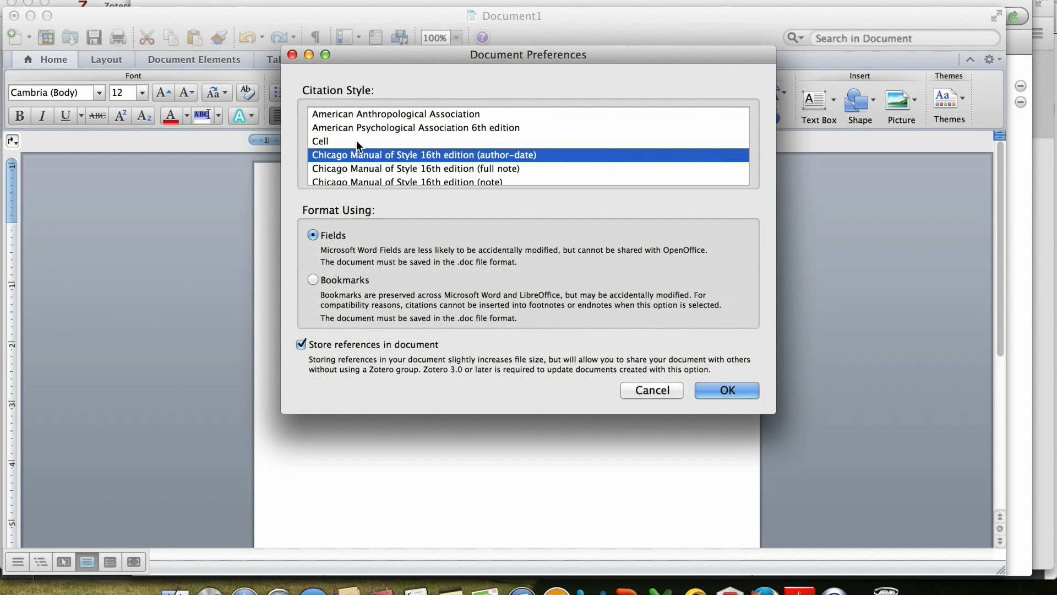
scroll(358, 153, "down", 10)
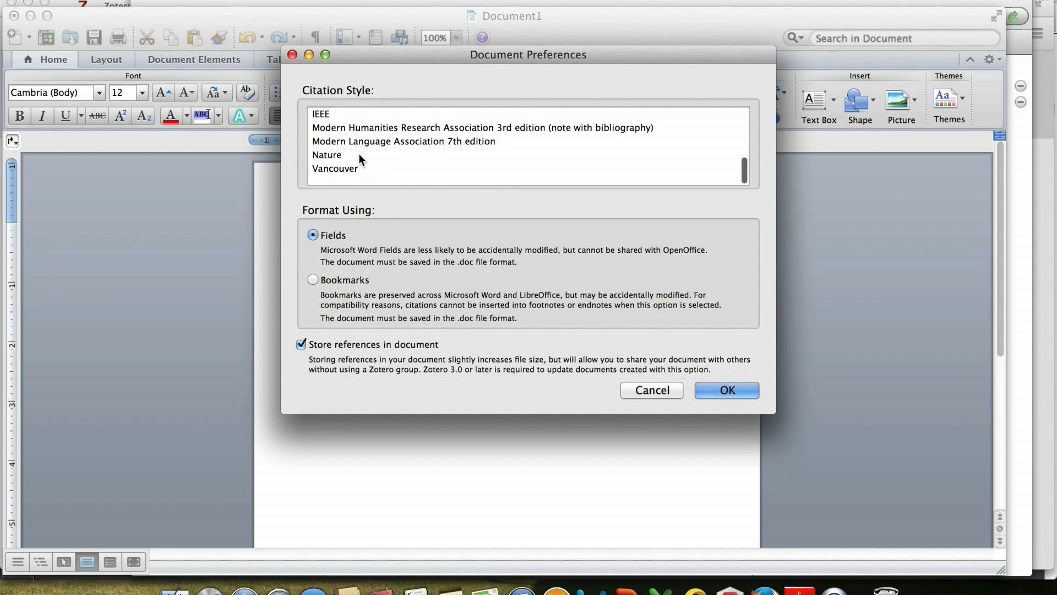
scroll(359, 153, "up", 8)
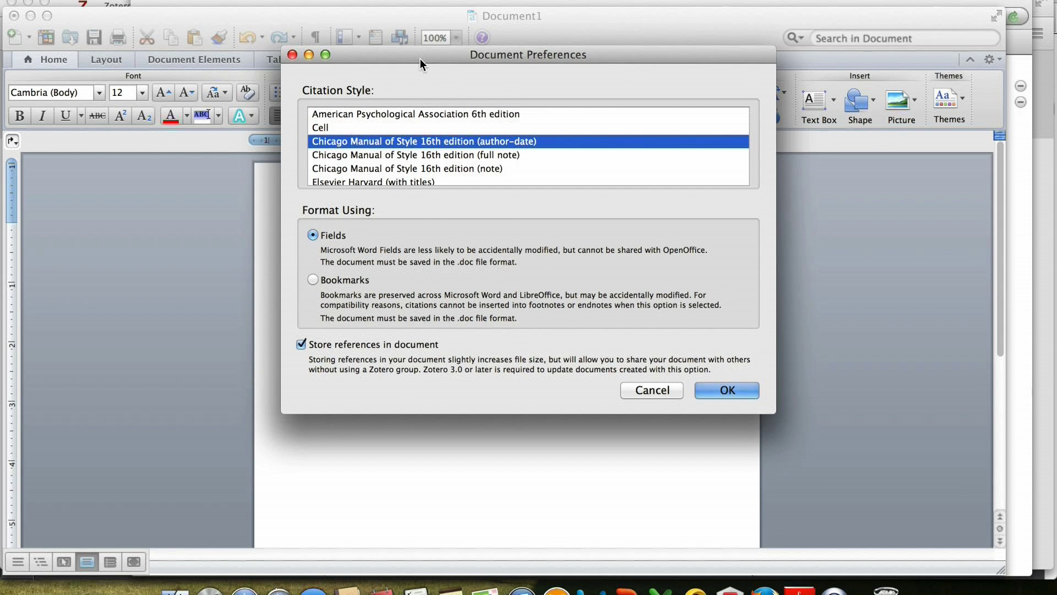
left_click(728, 390)
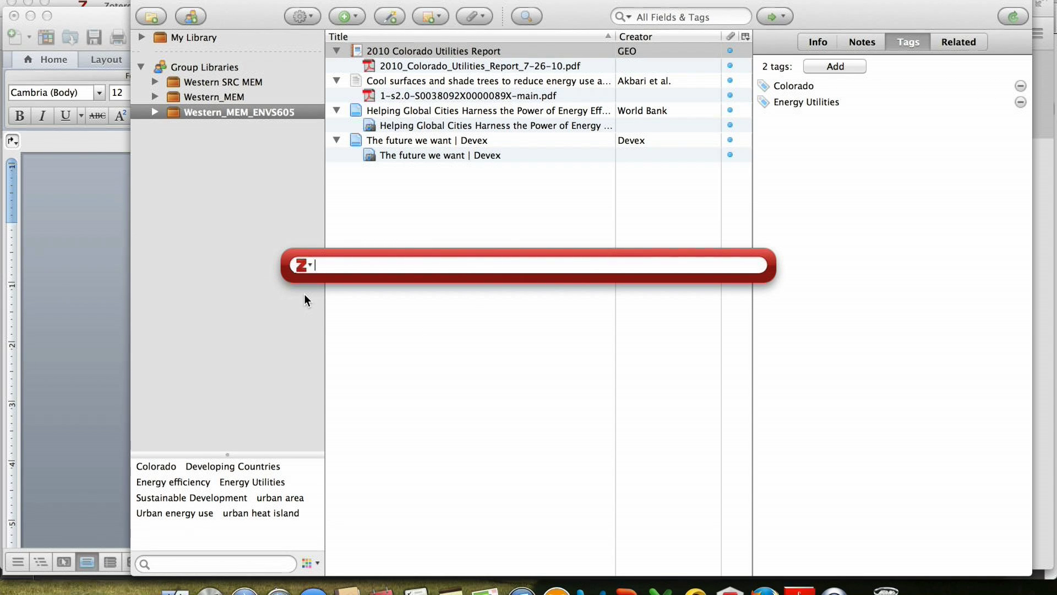
- Find "Cool surfaces and shade trees to reduce energy use and improve air quality in urban areas" in My Library and insert its citation
type("cool sur")
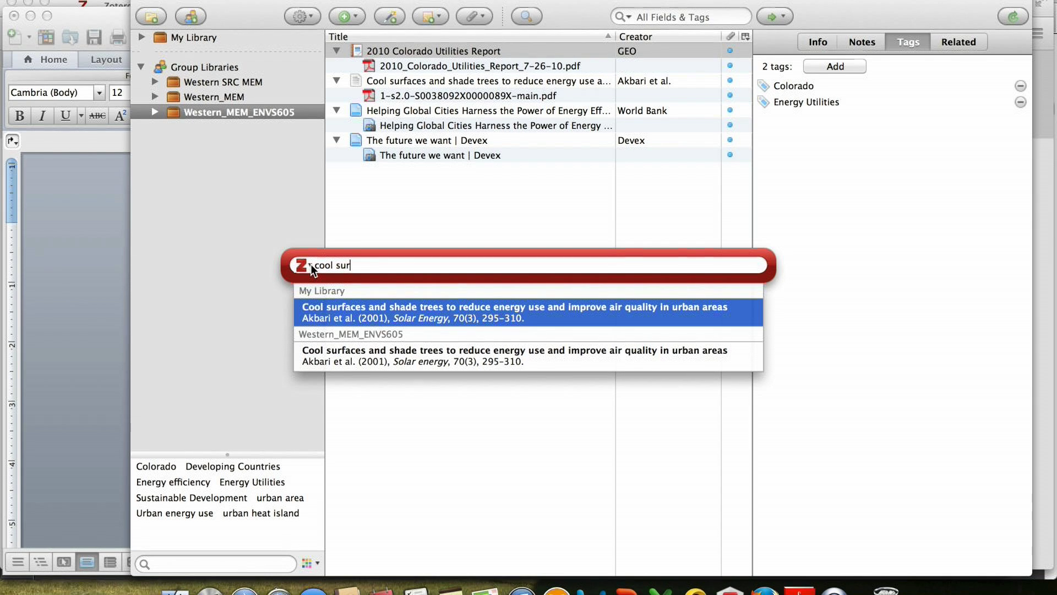
left_click(335, 309)
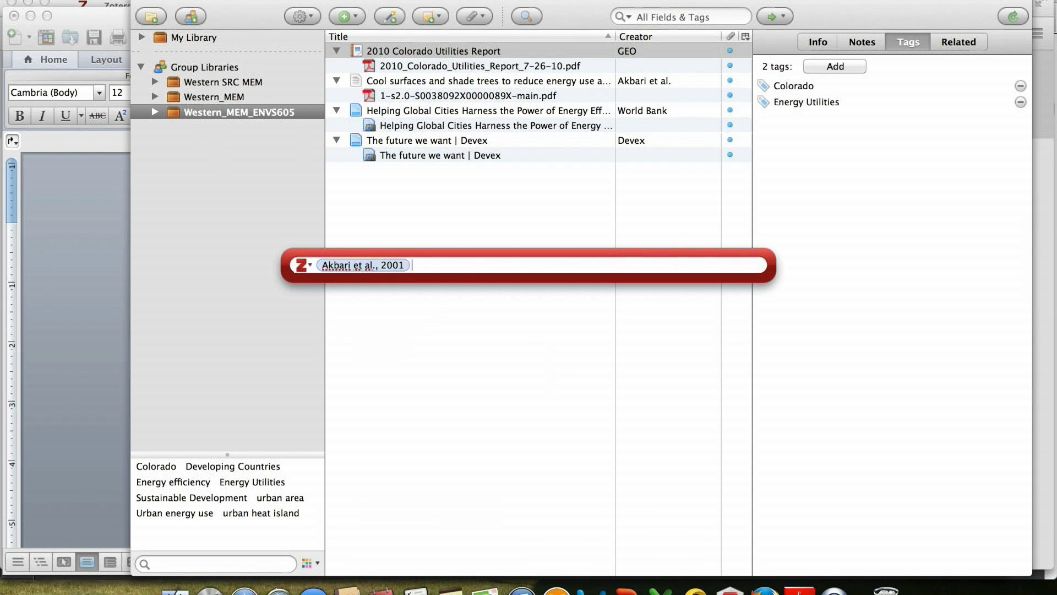
key("Return")
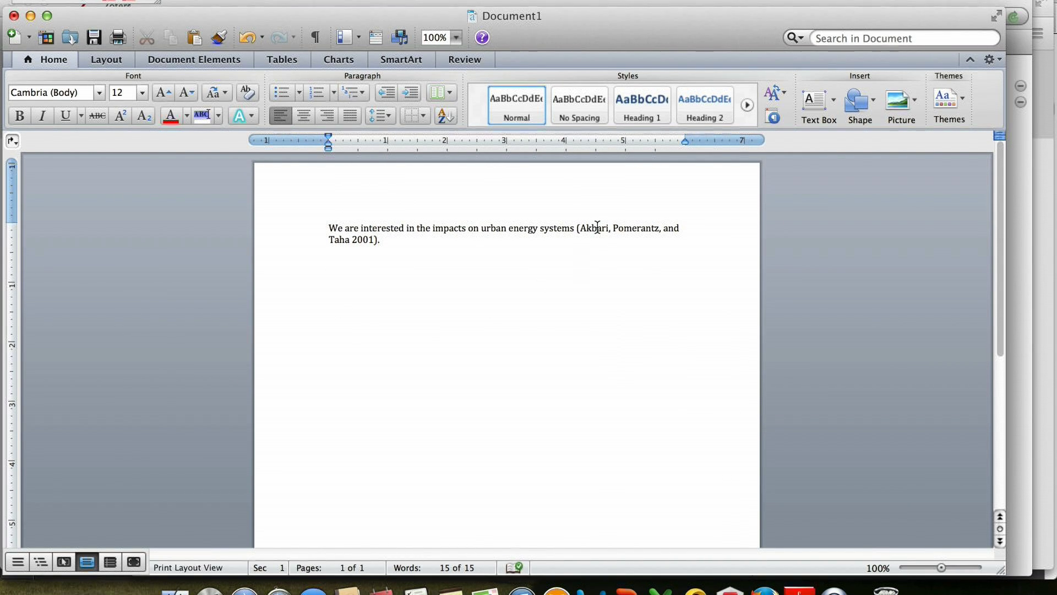
- Write "We want to insert another citation" as a new paragraph separated from the first by a blank line
key("Return")
key("Return")
type("We want to insert another ciation")
key("BackSpace")
key("BackSpace")
key("BackSpace")
key("BackSpace")
type("tation")
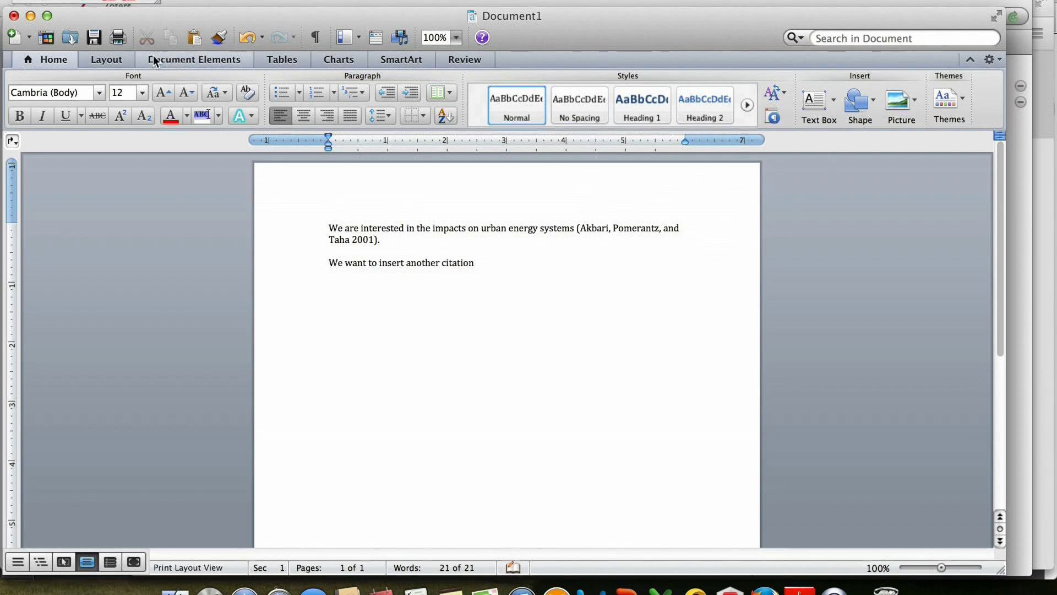
- Cite the World Bank source "Helping Global Cities Harness the Power of Energy Efficiency" from the Western_MEM_ENVS605 library after the second sentence
left_click(24, 2)
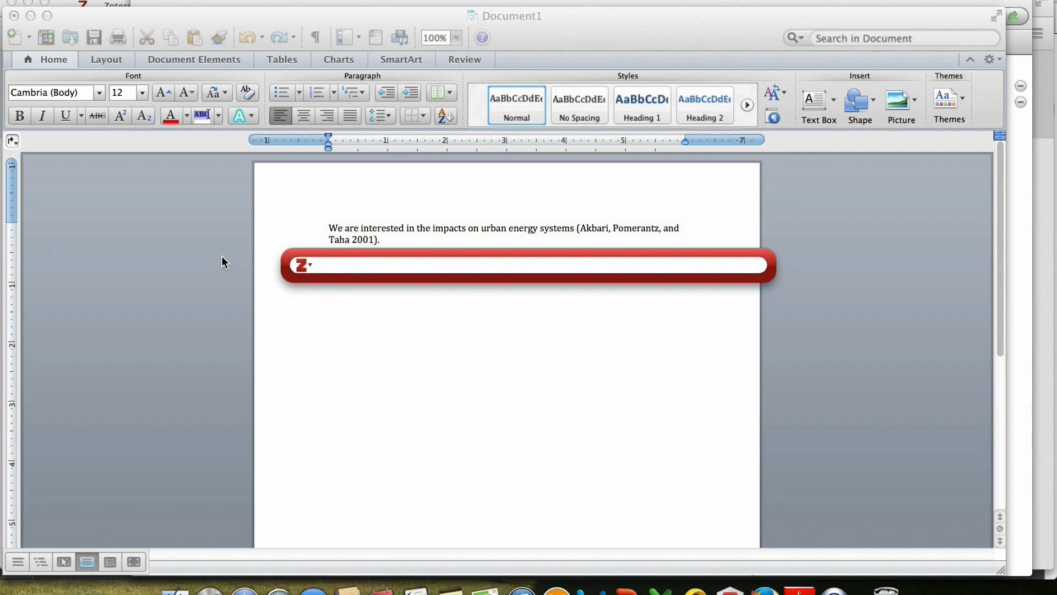
type("world ")
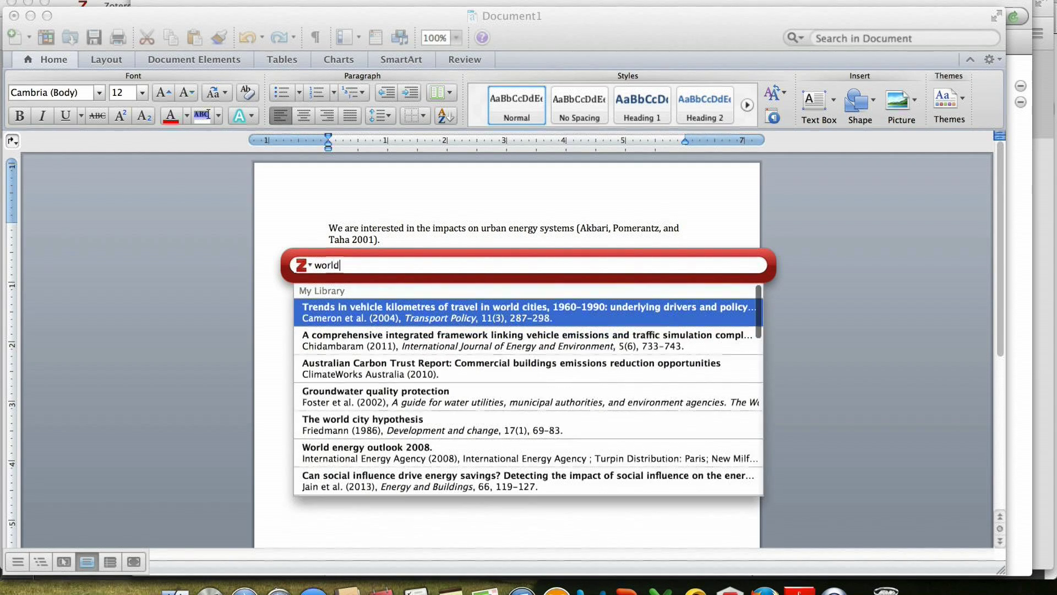
type("bank")
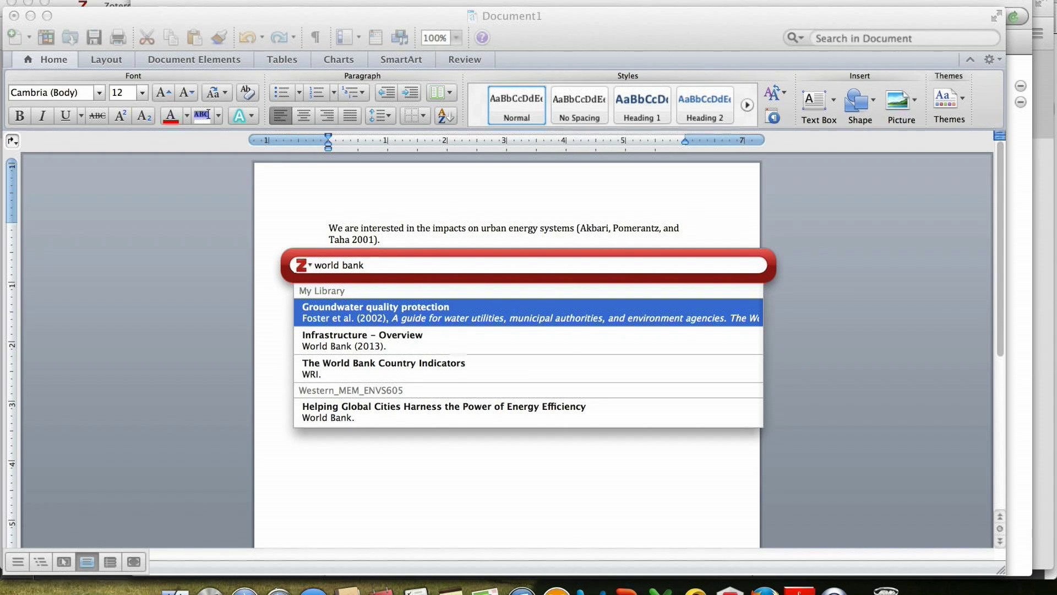
key("Down")
key("Down")
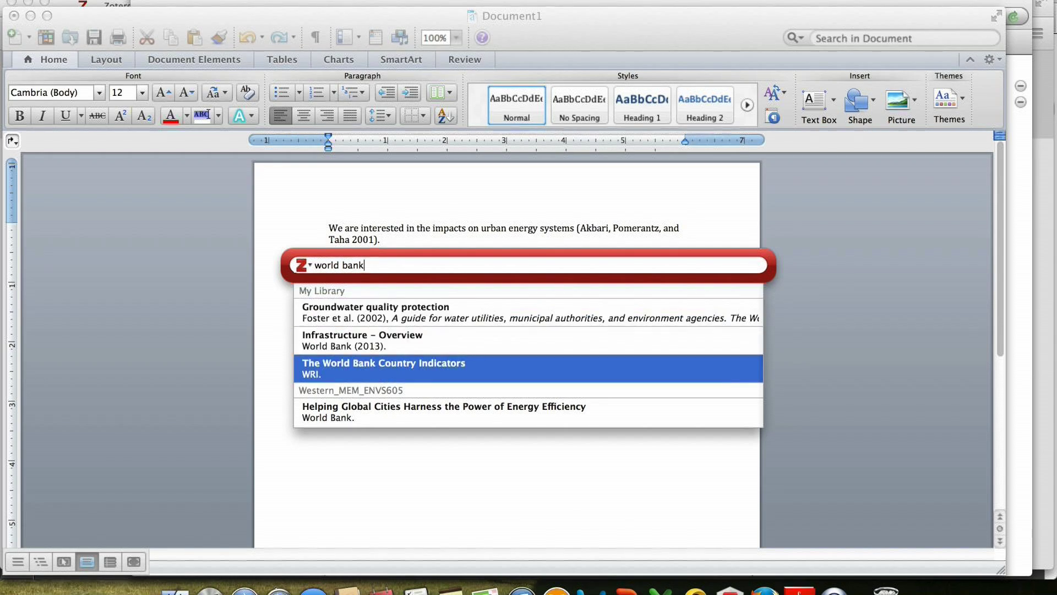
key("Down")
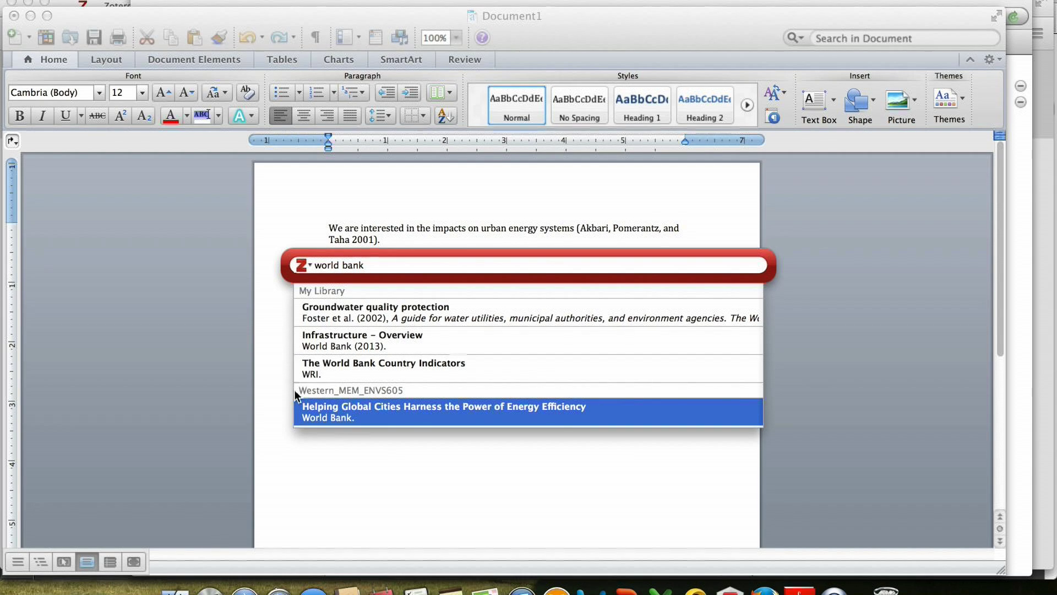
left_click(330, 412)
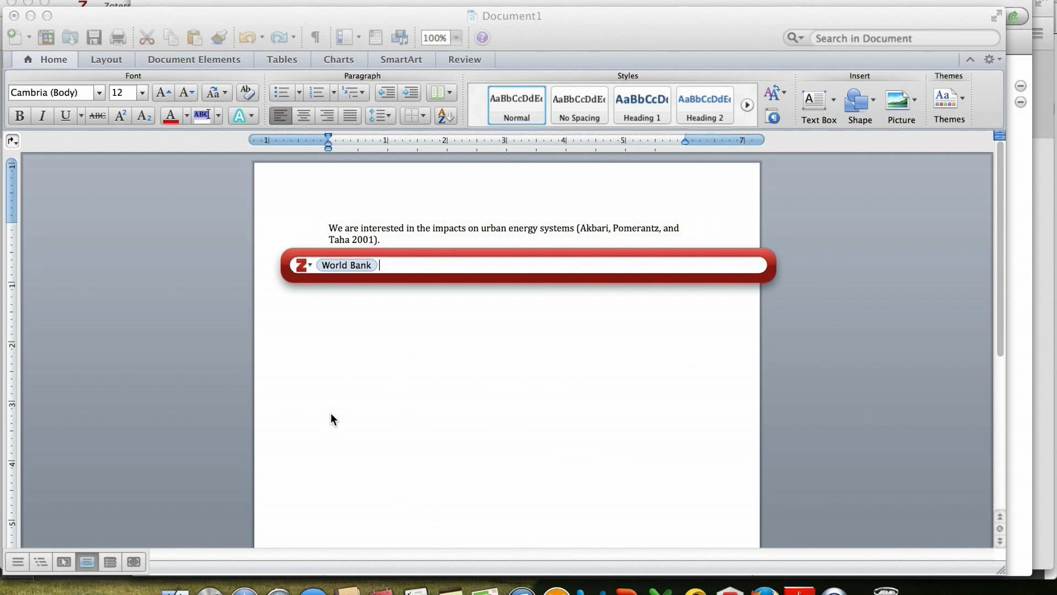
key("Return")
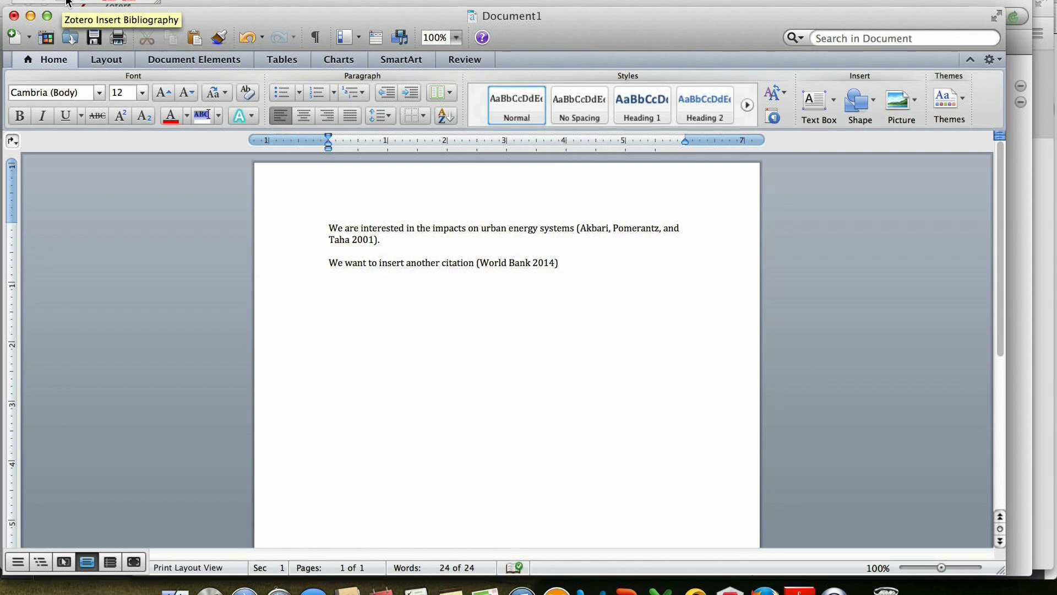
- Insert the Zotero bibliography below the text and add a bold "Works Cited" heading above it
left_click(67, 2)
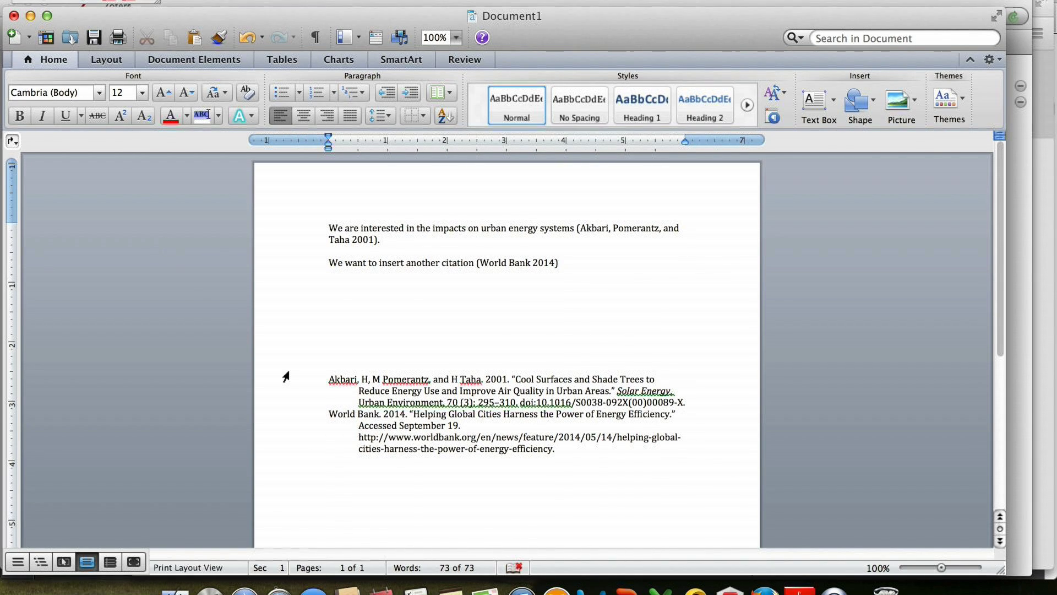
key("Up")
key("Up")
key("Up")
key("Up")
key("Up")
key("Up")
key("Up")
type("Works Cited")
key("shift+Home")
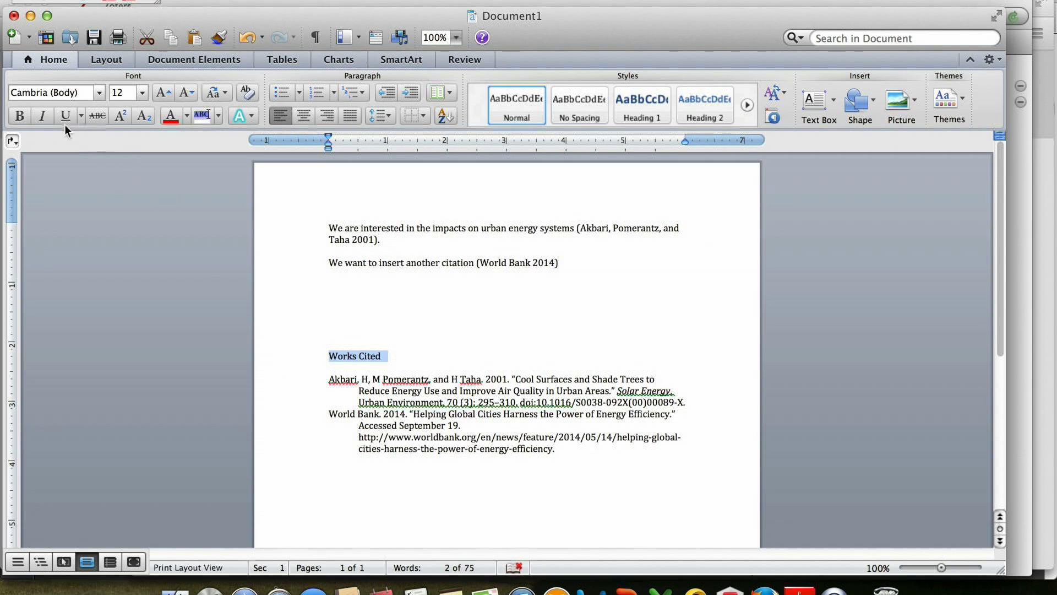
left_click(18, 116)
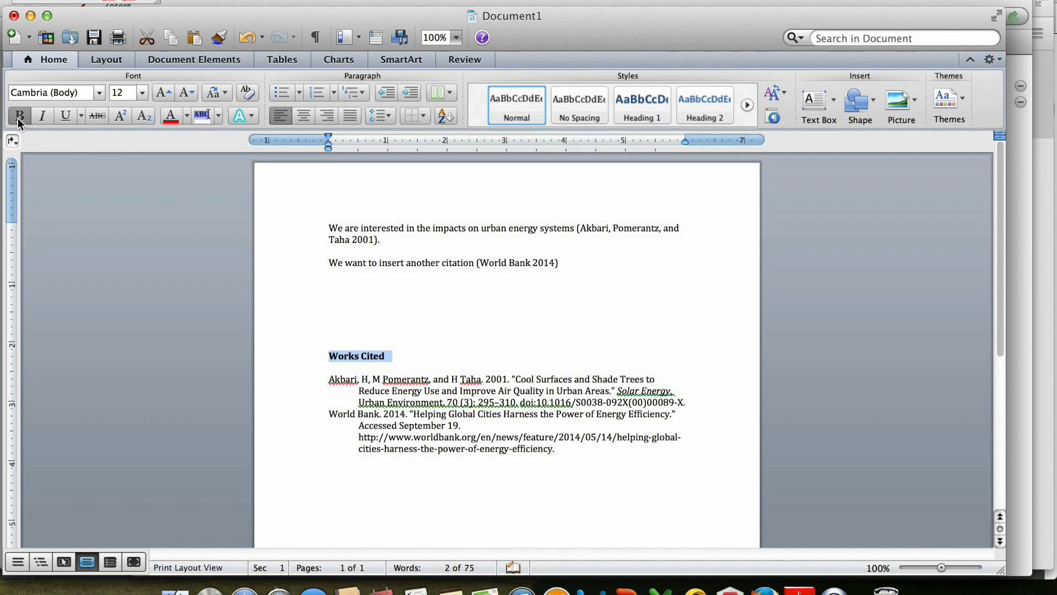
left_click(159, 227)
key("Down")
key("Down")
key("Down")
key("Down")
key("Down")
key("Down")
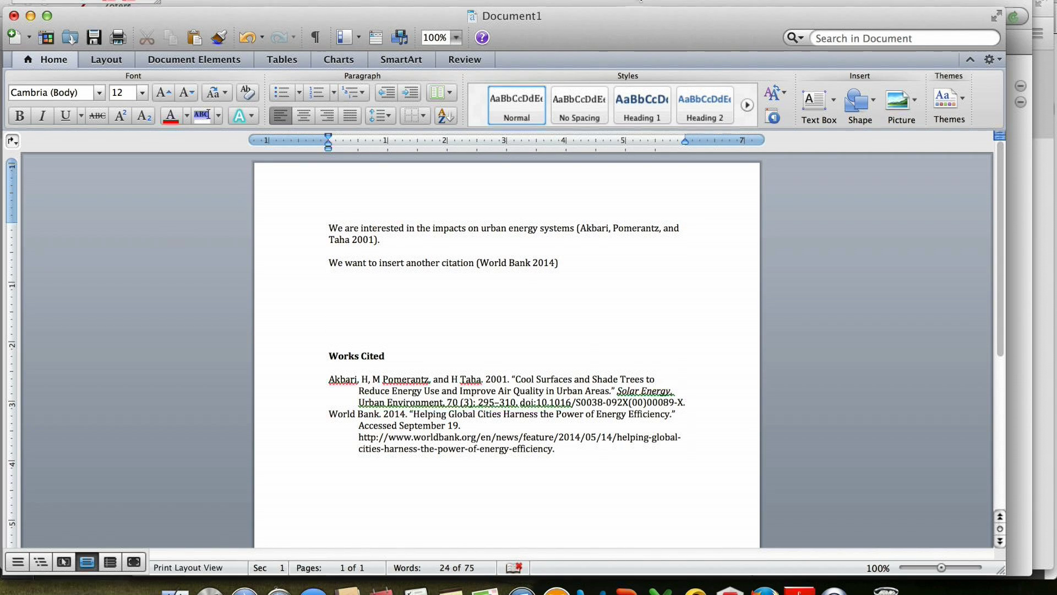